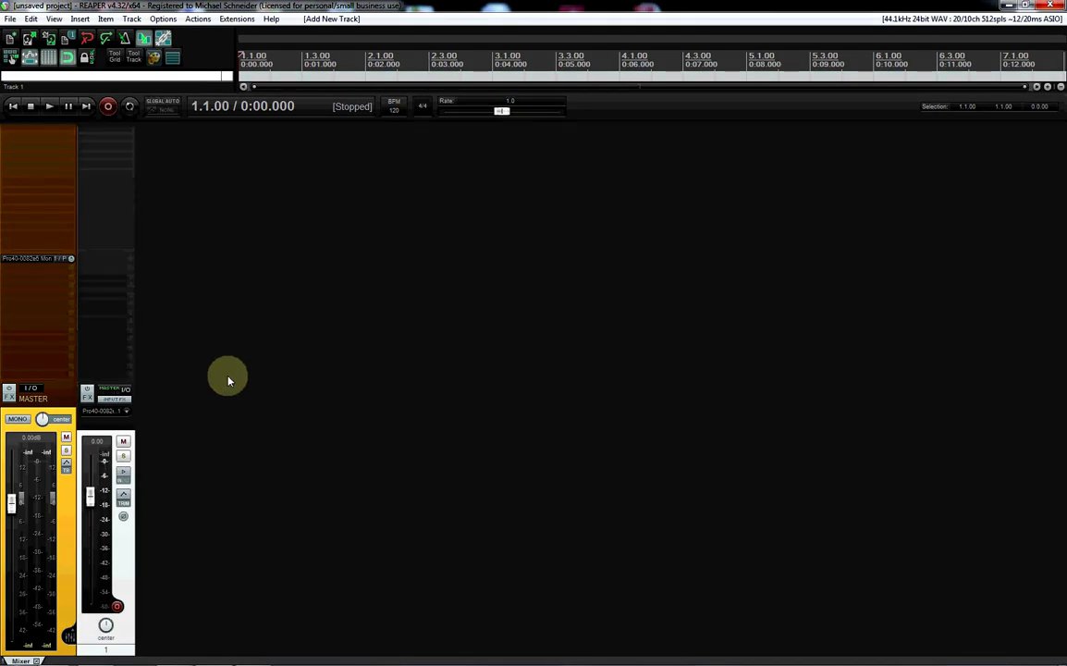
Set track 1's recording input to Input: Stereo > IP 5 / IP 6.
left_click(124, 414)
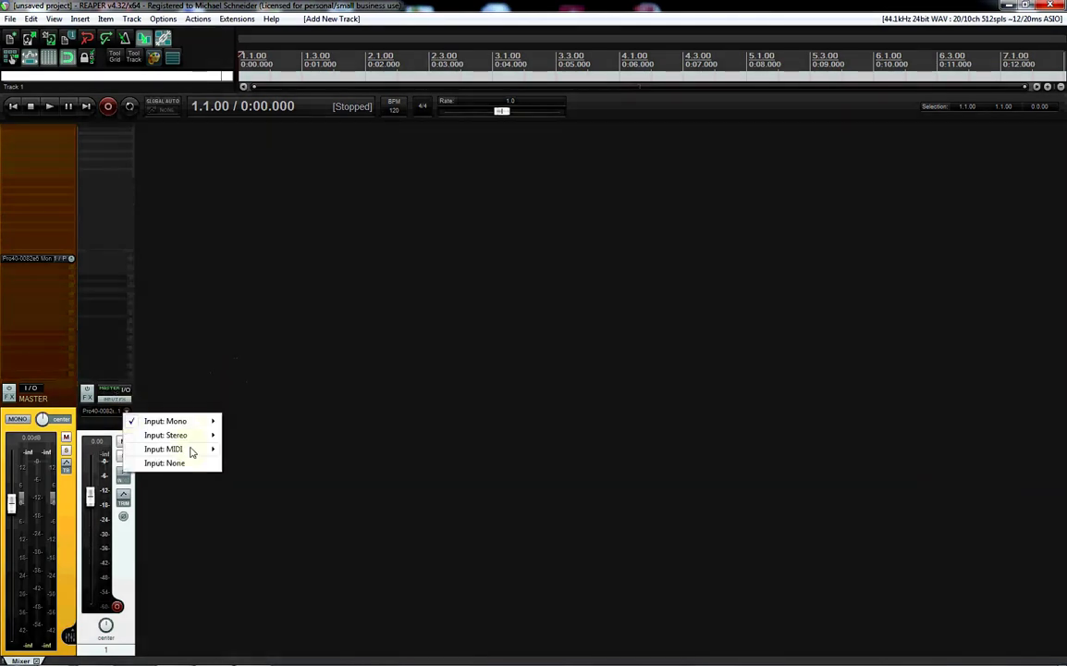
mouse_move(191, 436)
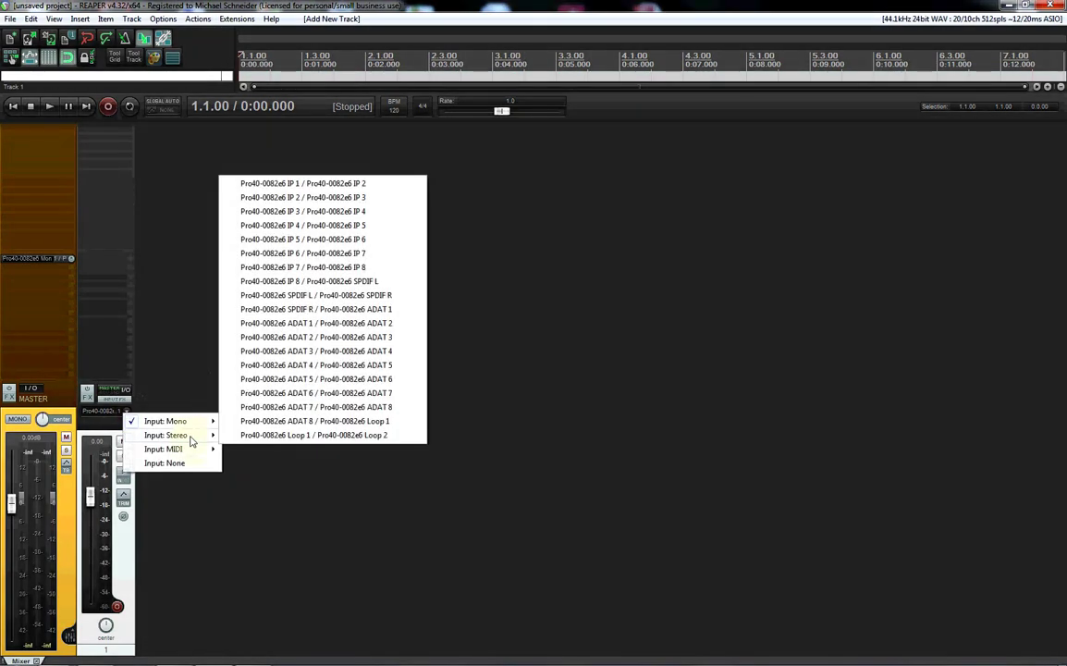
left_click(342, 240)
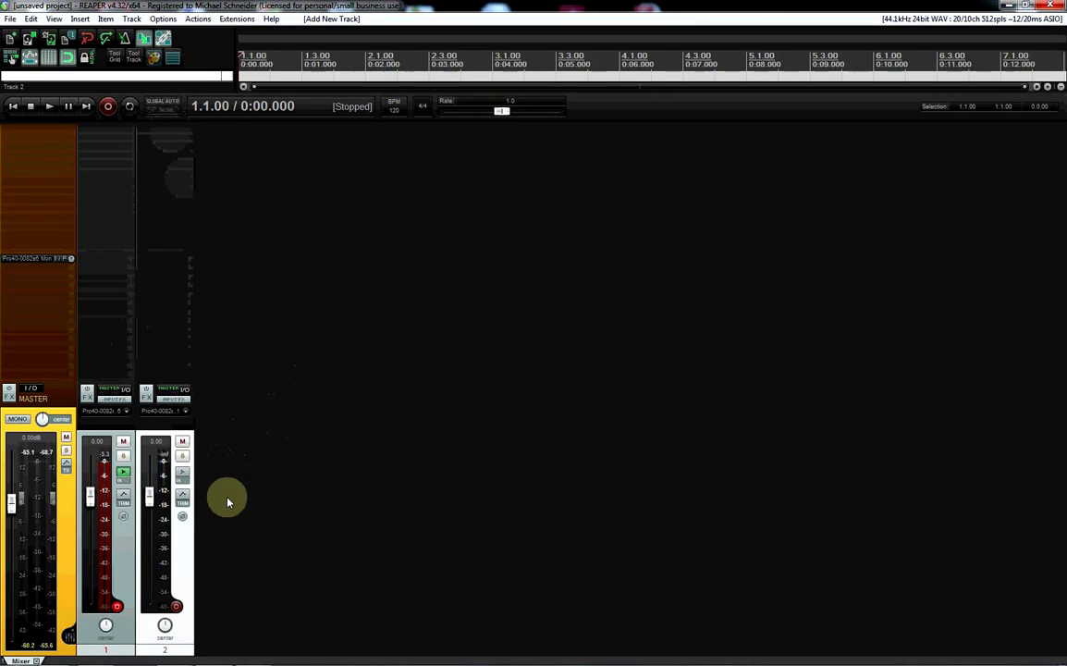
Filter the FX list for 'mobius' and add VST: Mobius 2 to track 2.
type("f")
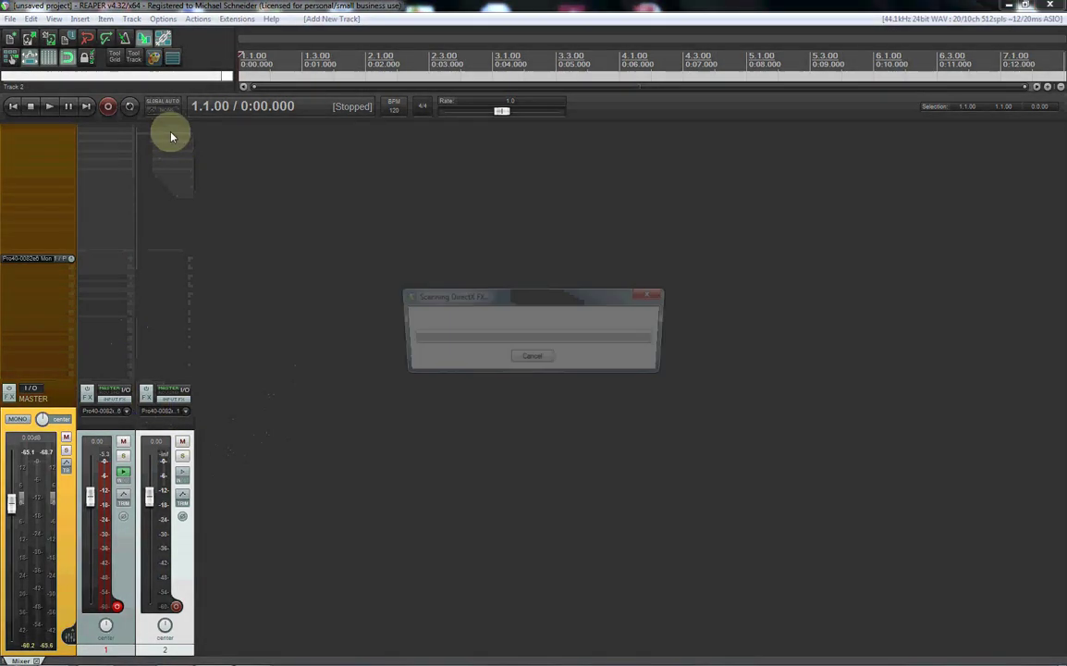
type("mobius")
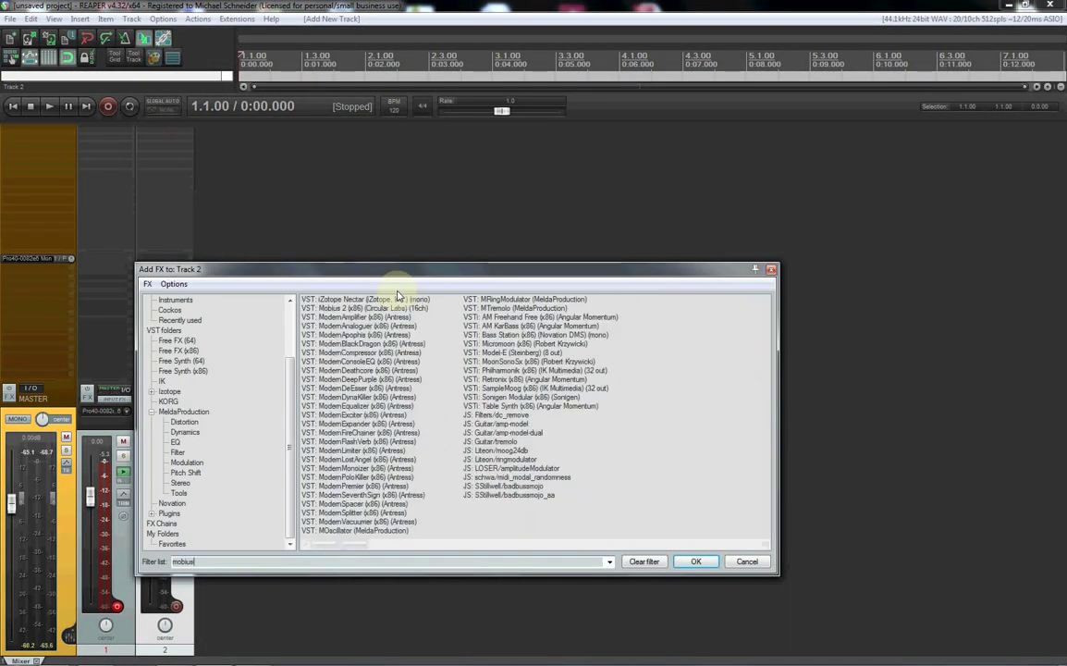
left_click(387, 301)
double_click(387, 301)
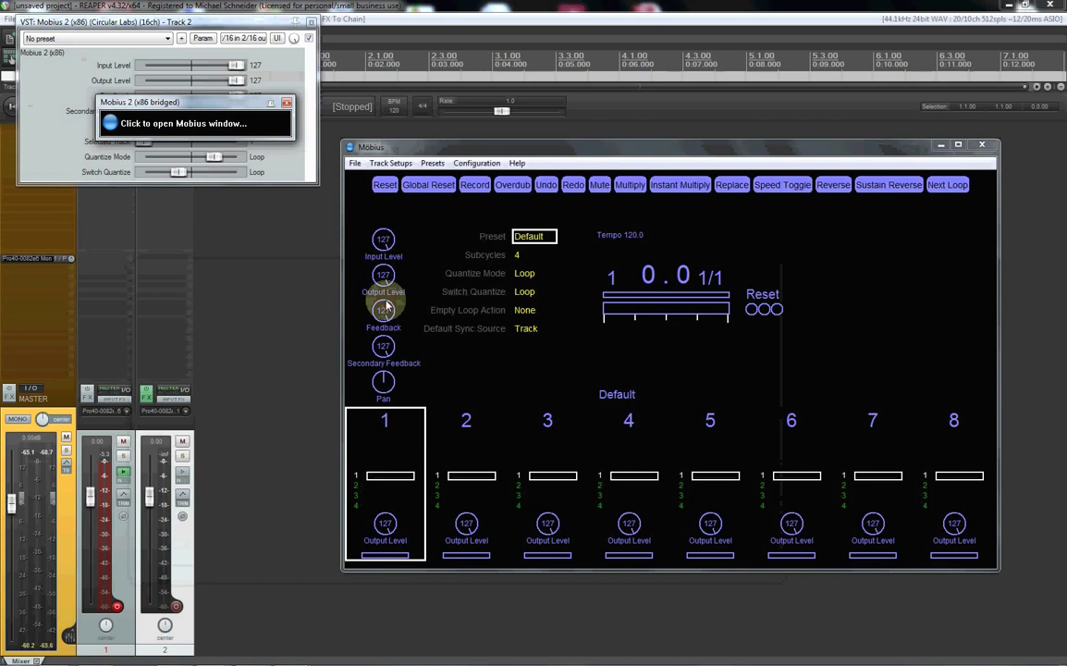
Close the Mobius plugin windows, restore the main Mobius window from the taskbar, and move it lower.
left_click(311, 22)
mouse_move(301, 655)
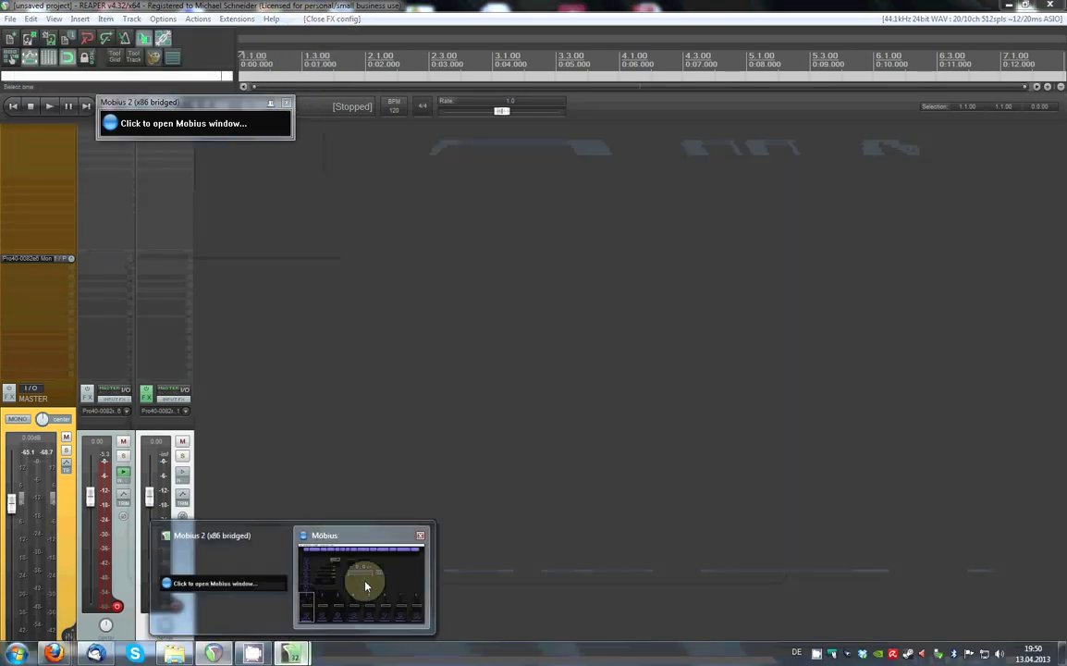
left_click(362, 577)
left_click_drag(607, 93, 610, 148)
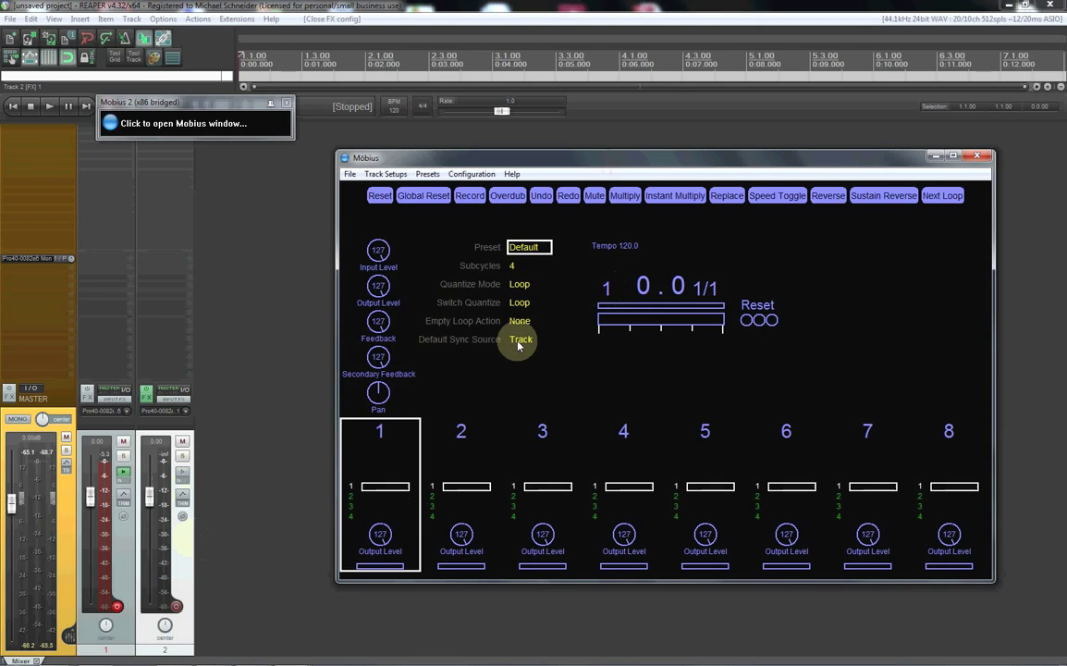
Open Configuration > Track Setups and check looper track 1's sync source, leaving it on Host.
left_click(472, 174)
left_click(473, 174)
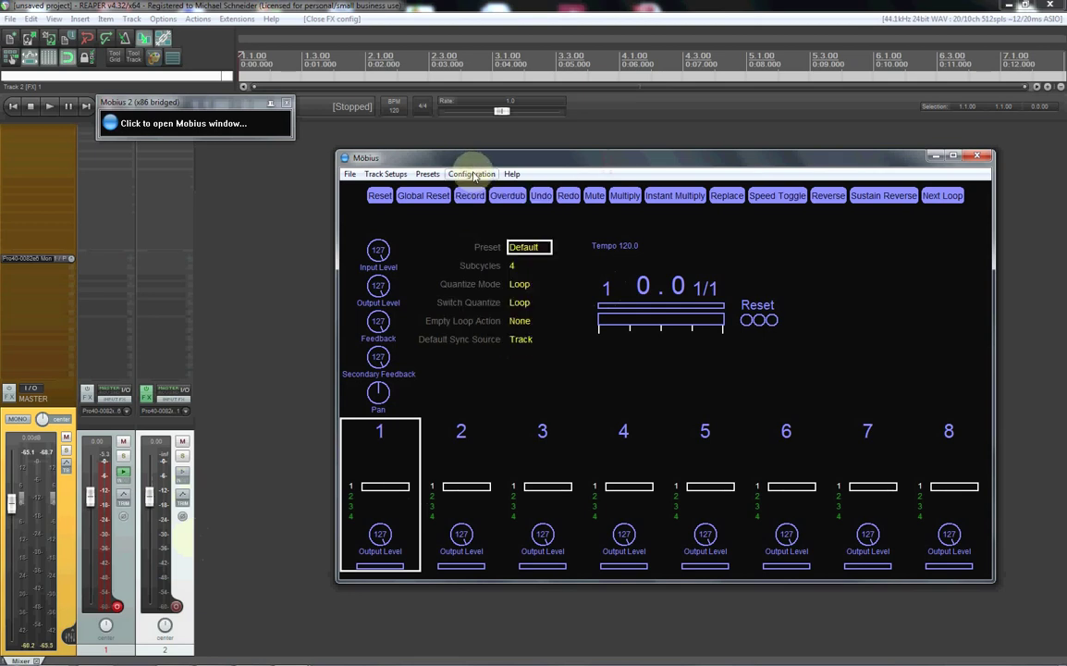
left_click(474, 175)
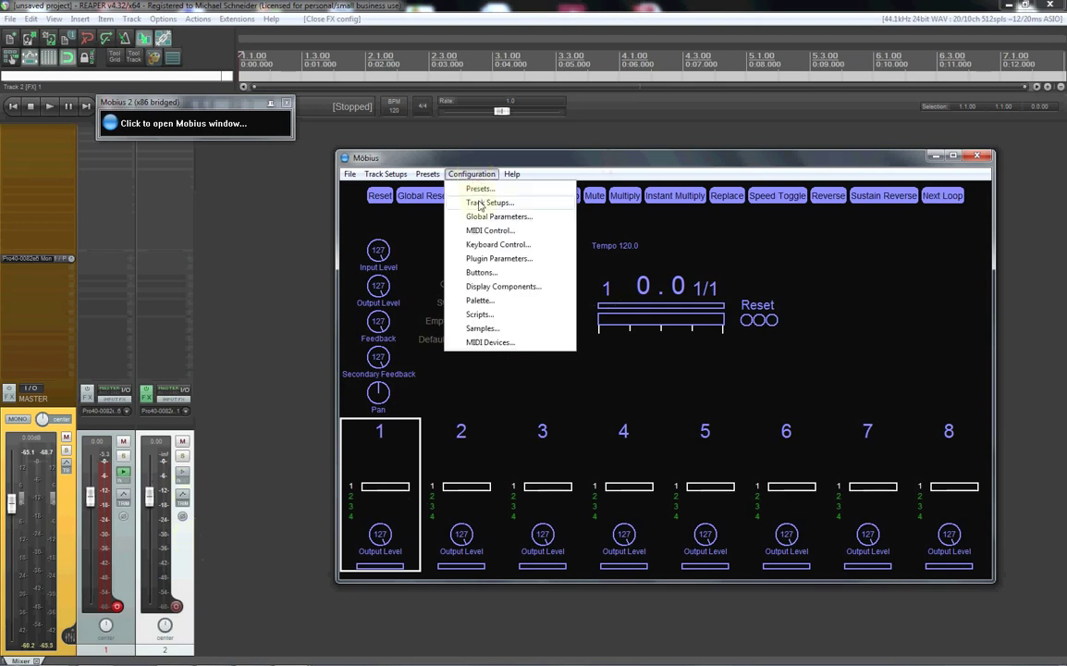
left_click(481, 203)
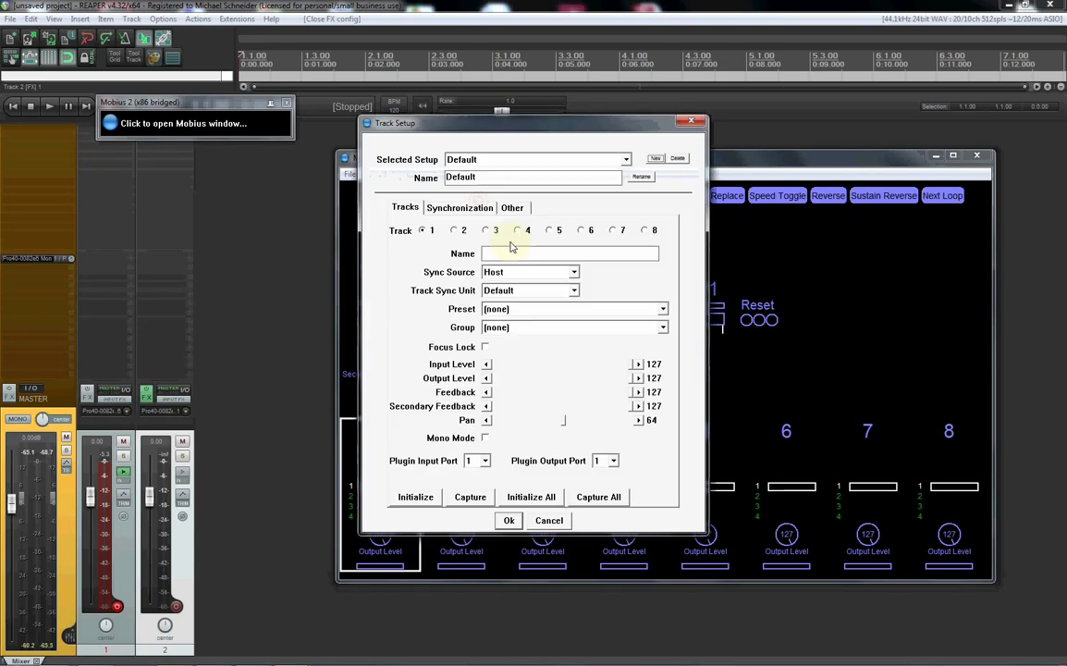
left_click(424, 231)
left_click(502, 275)
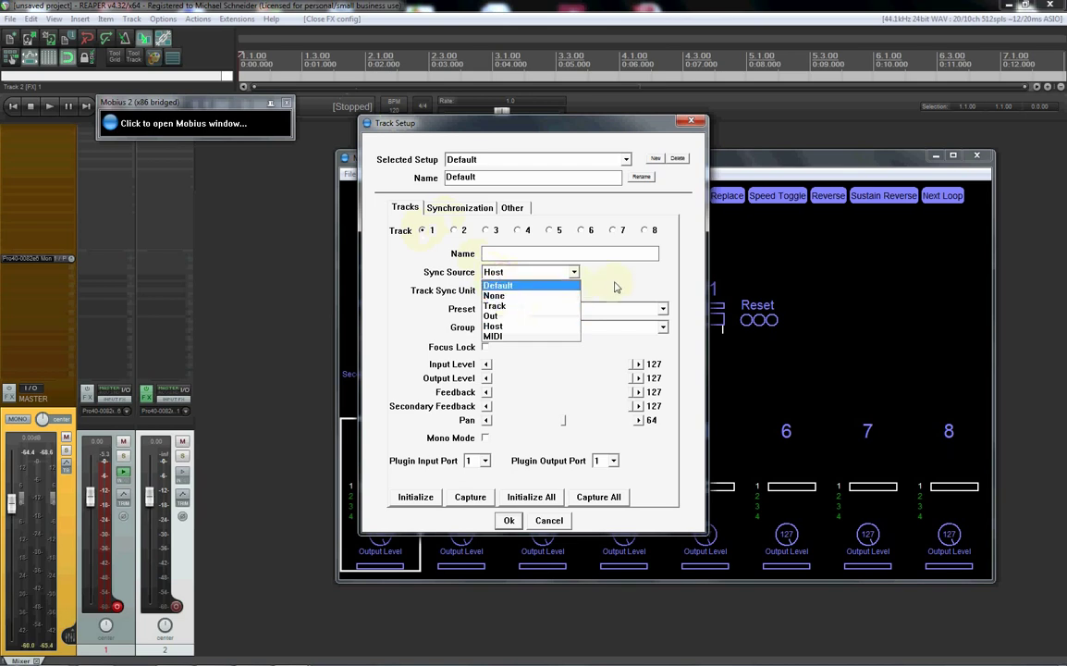
key("Escape")
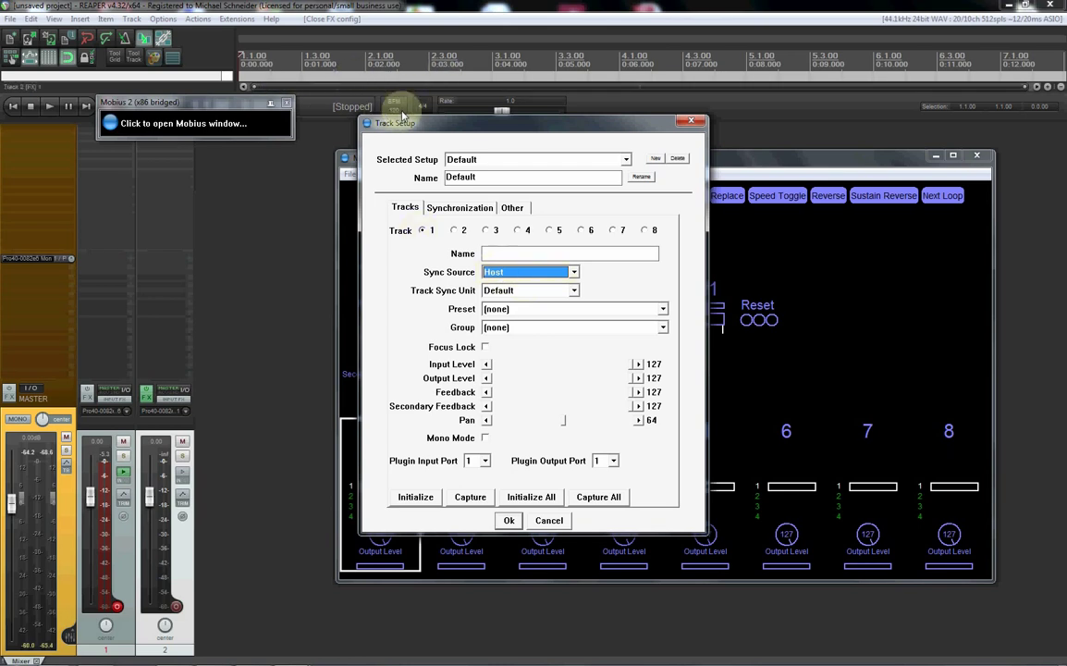
Review looper tracks 2, 6 and 8 and the Synchronization tab, then return to track 1.
left_click(454, 230)
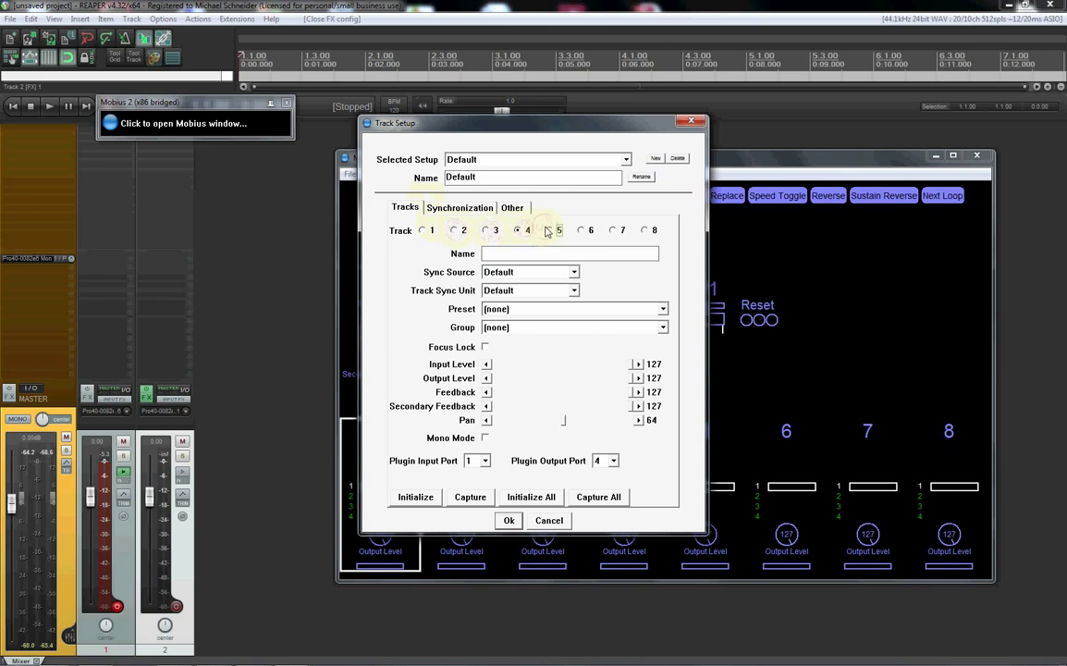
left_click(580, 231)
left_click(644, 230)
left_click(459, 208)
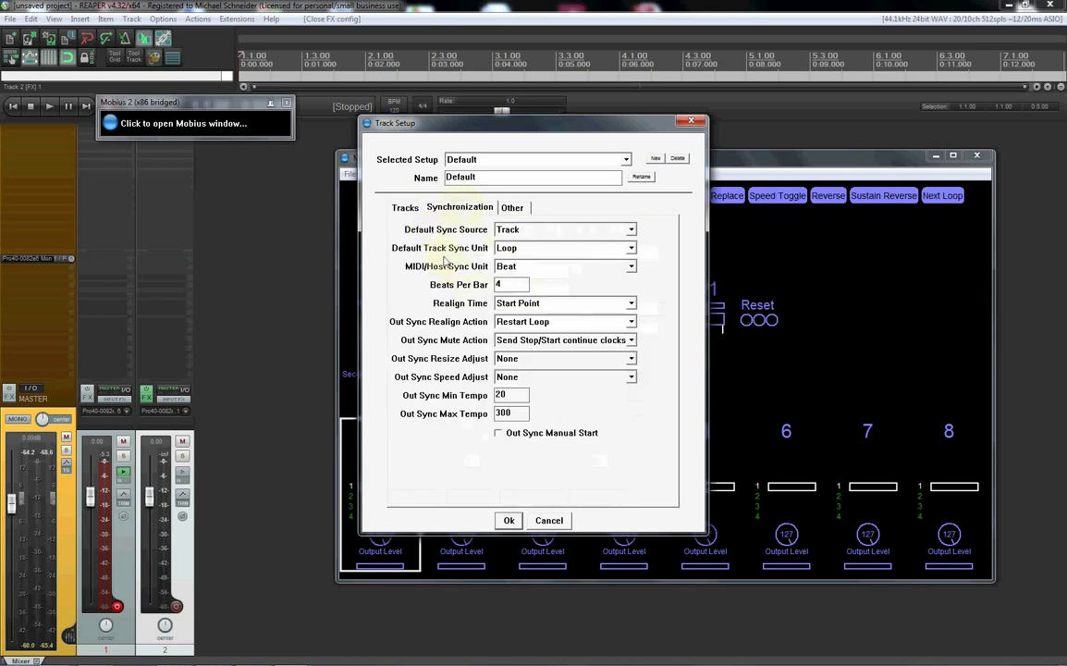
left_click(404, 207)
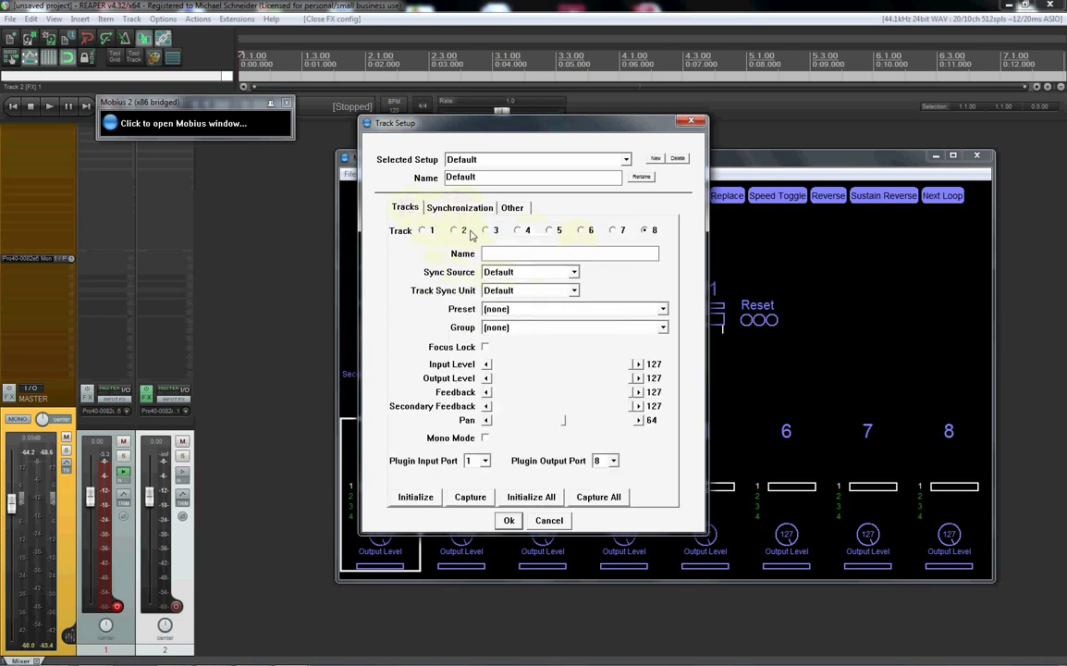
left_click(424, 230)
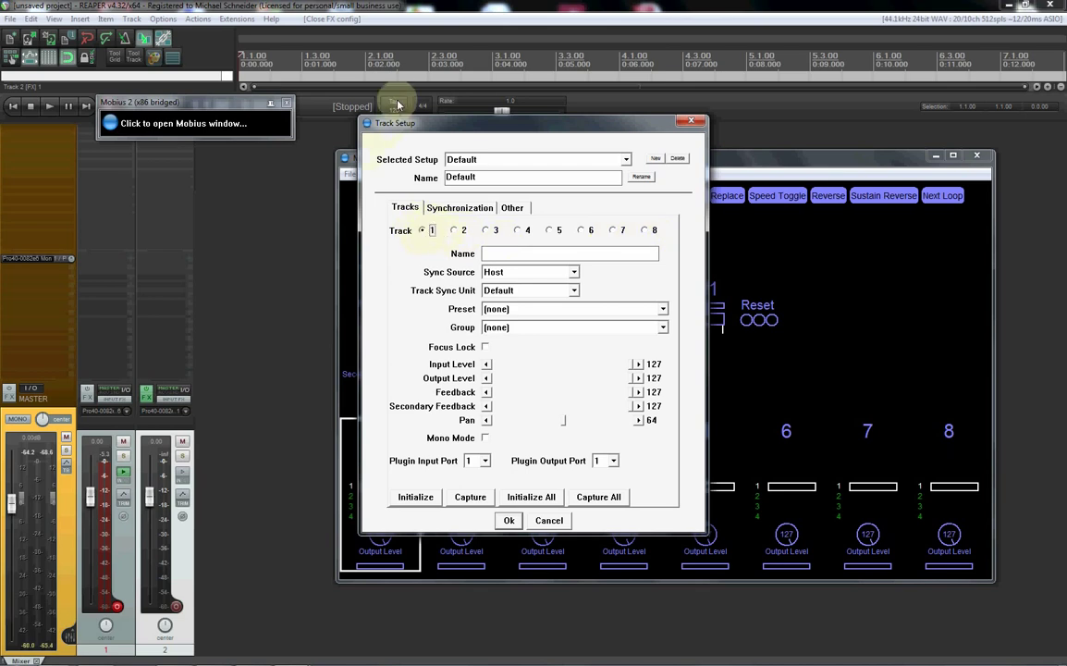
left_click(454, 231)
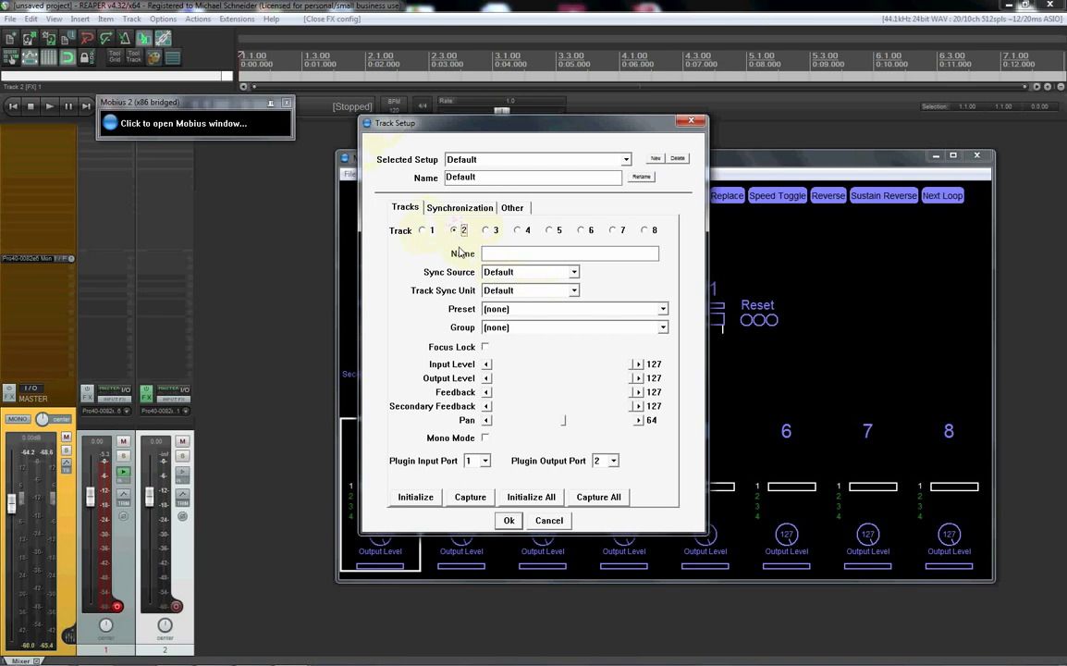
left_click(427, 230)
On the Synchronization tab set MIDI/Host Sync Unit to Bar, then return to the Tracks tab.
left_click(459, 207)
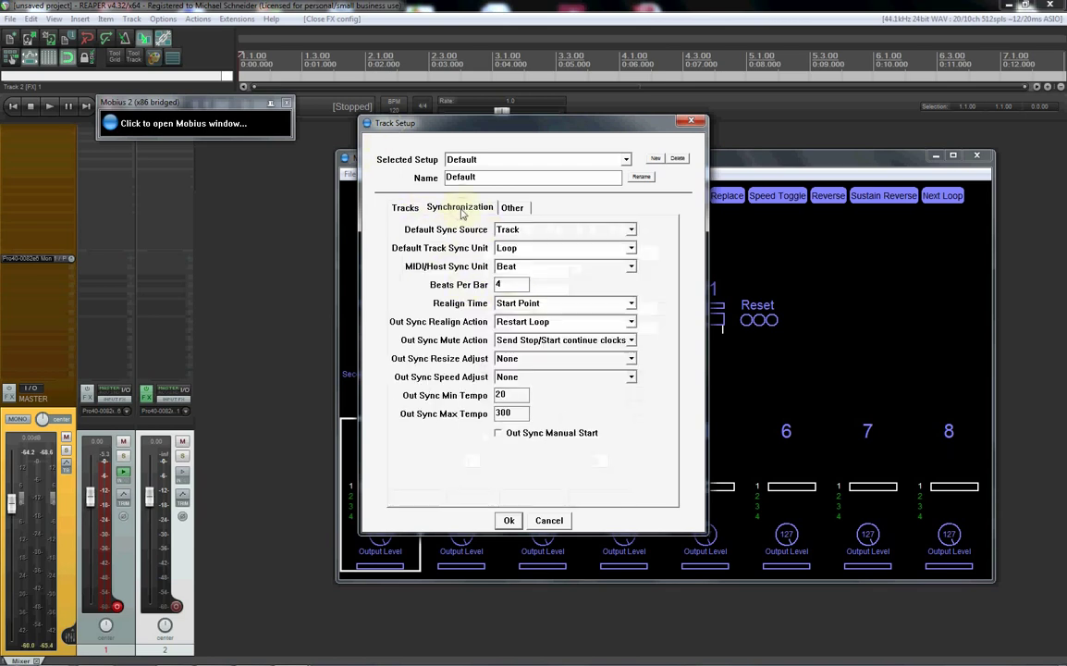
left_click(522, 266)
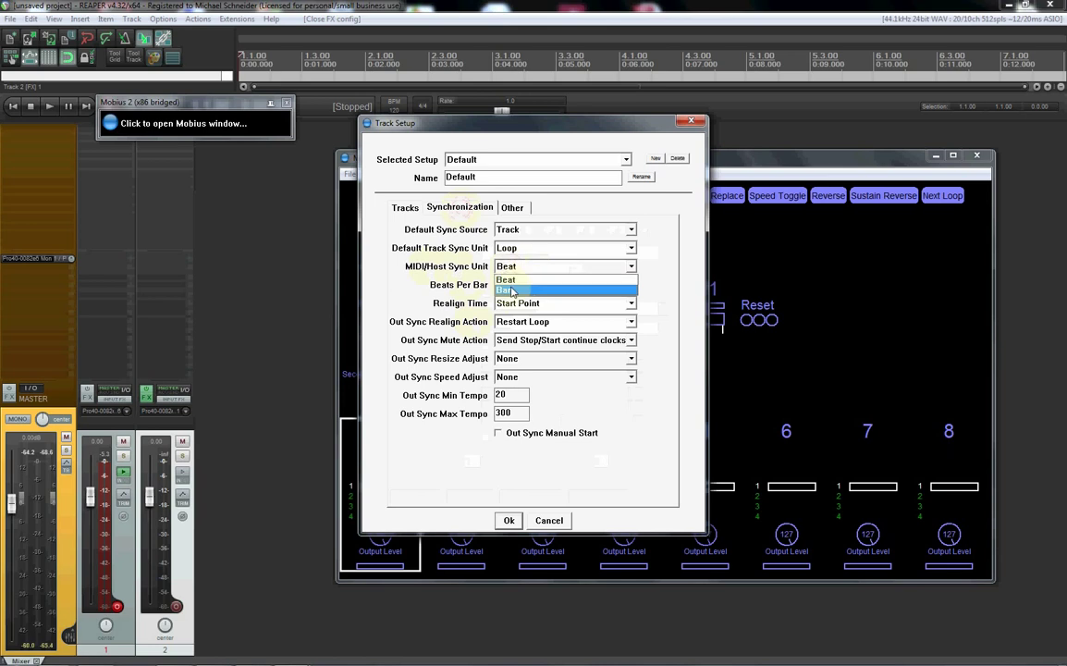
left_click(506, 290)
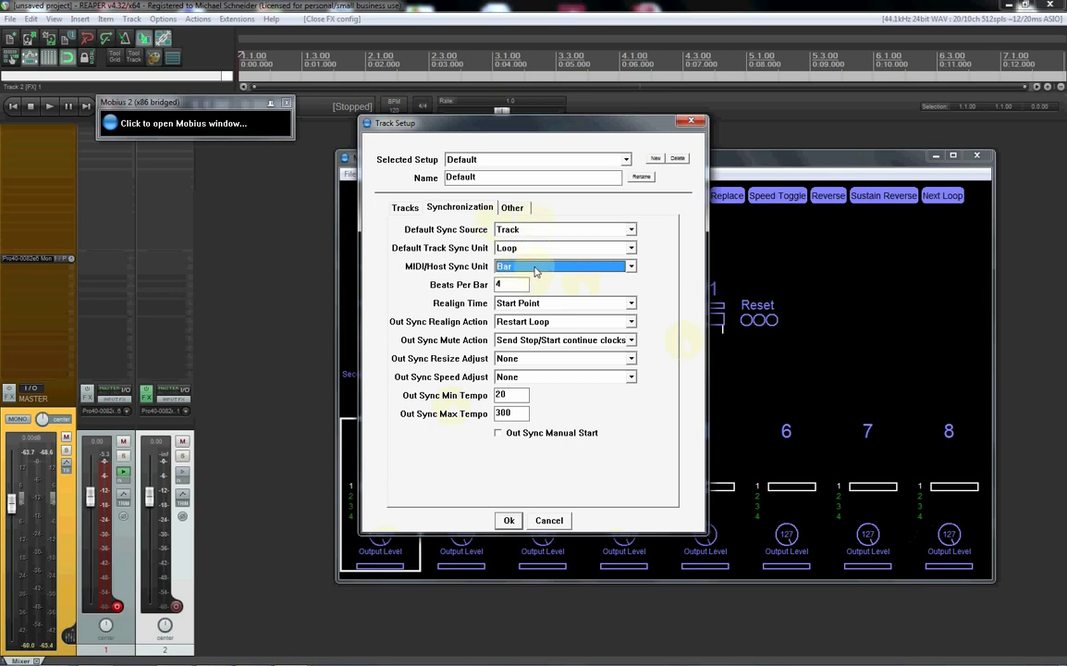
left_click(404, 207)
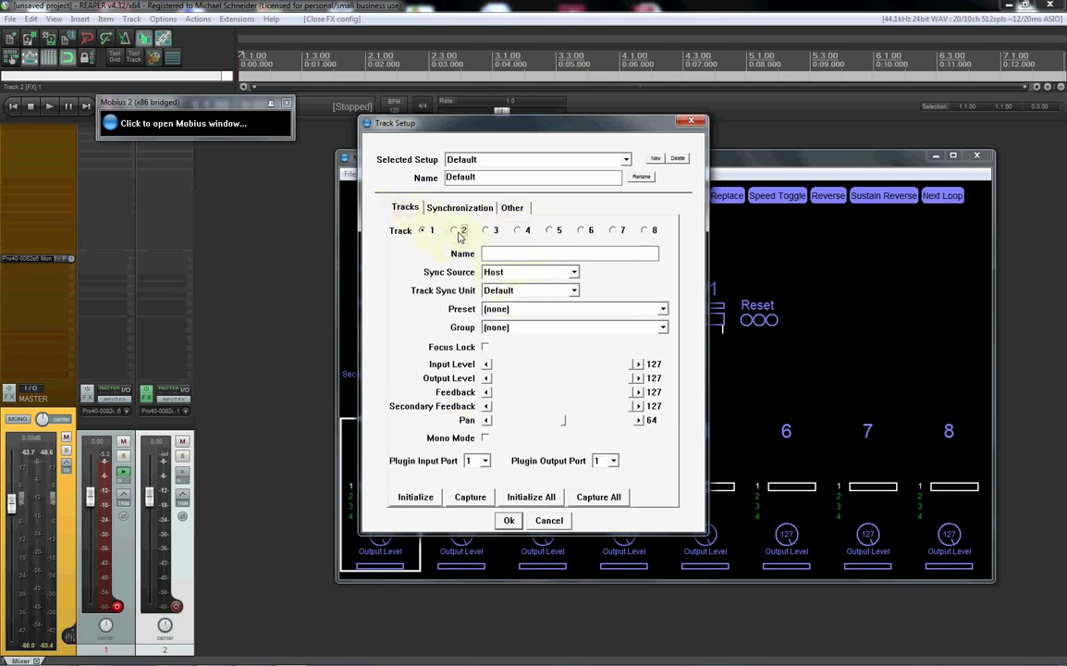
left_click(645, 229)
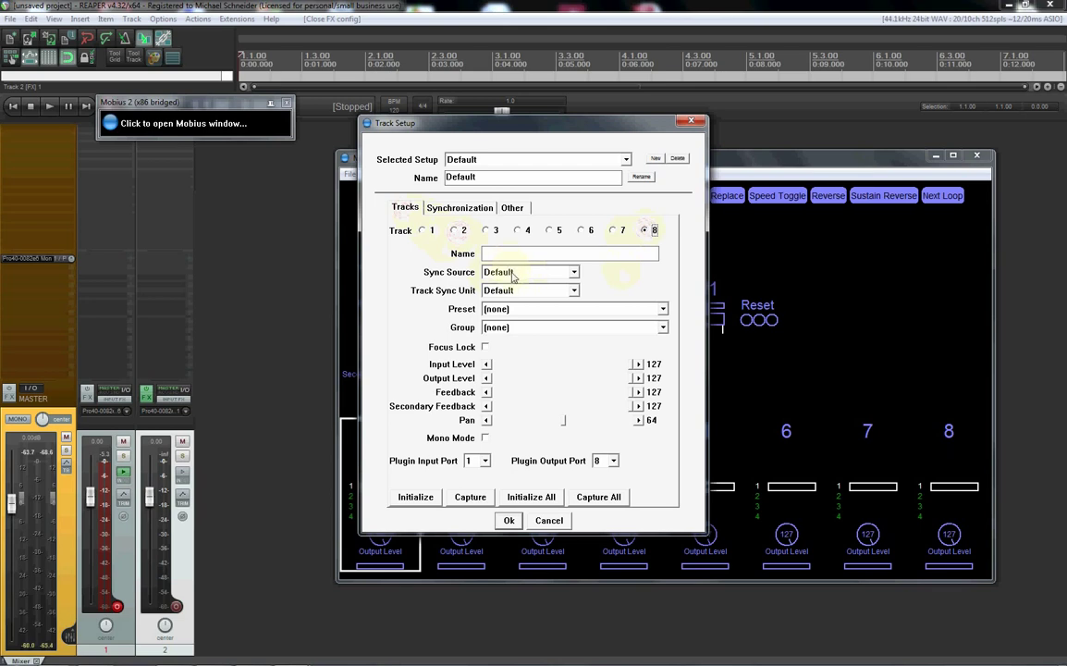
left_click(422, 229)
left_click(560, 231)
left_click(647, 230)
left_click(423, 231)
left_click(486, 231)
left_click(551, 231)
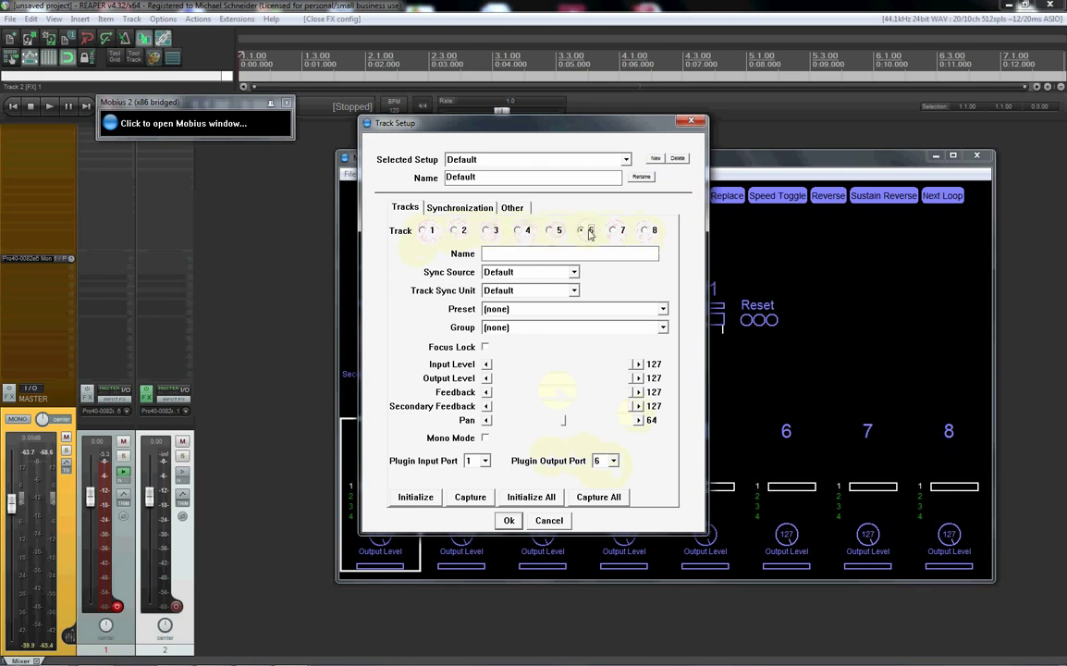
left_click(647, 231)
left_click(455, 231)
left_click(613, 230)
left_click(423, 230)
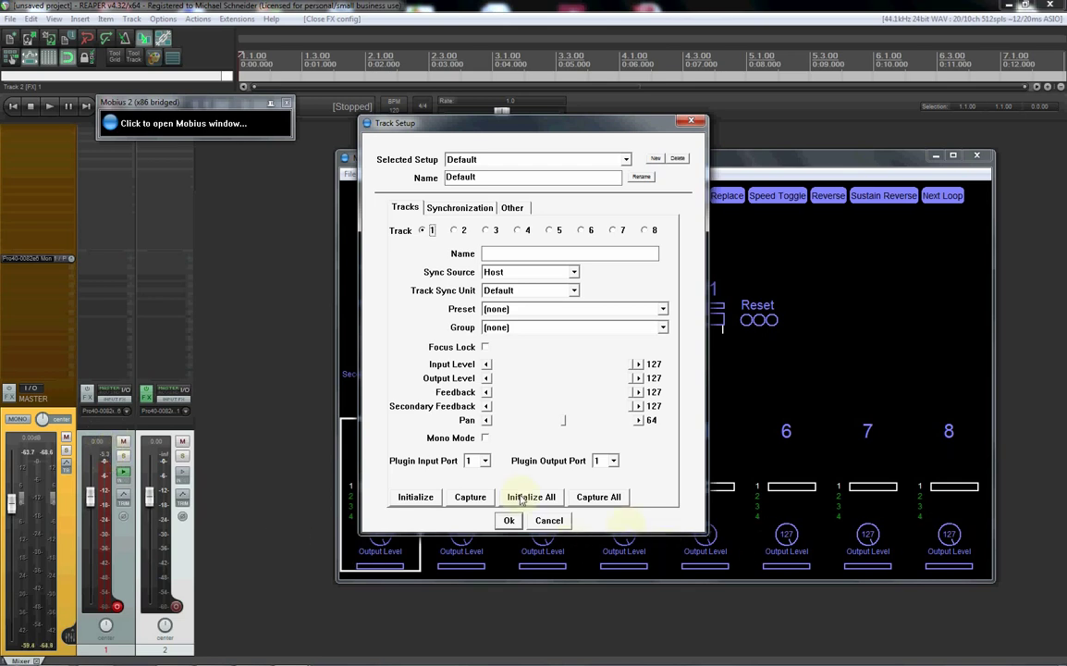
left_click(612, 230)
left_click(480, 462)
left_click(477, 481)
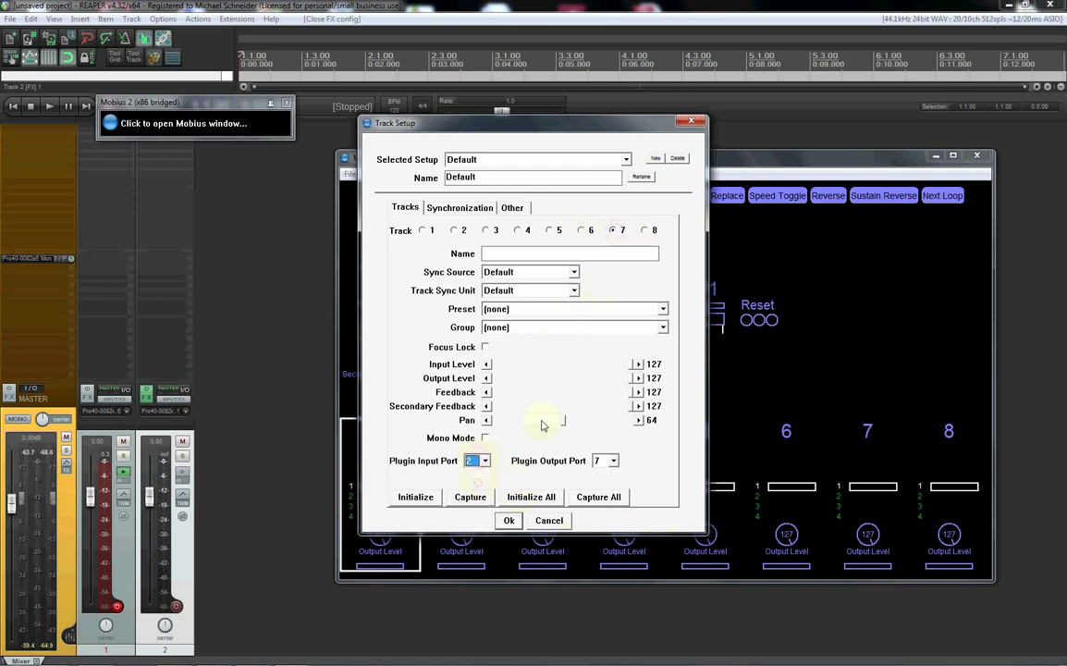
left_click(483, 461)
left_click(477, 472)
left_click(422, 230)
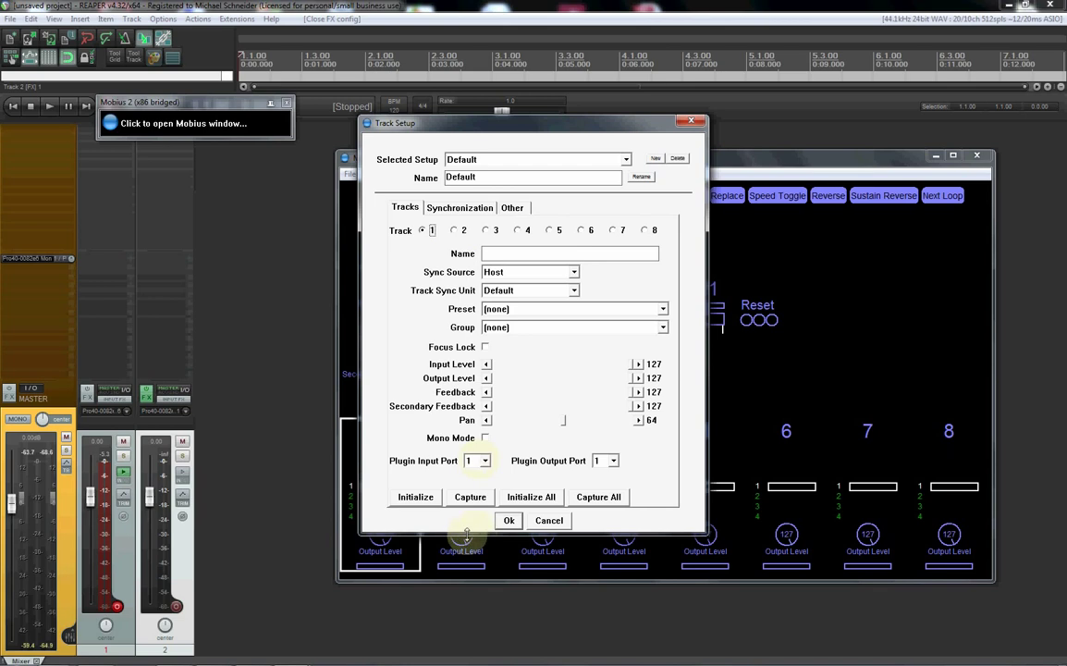
left_click(508, 520)
left_click(470, 176)
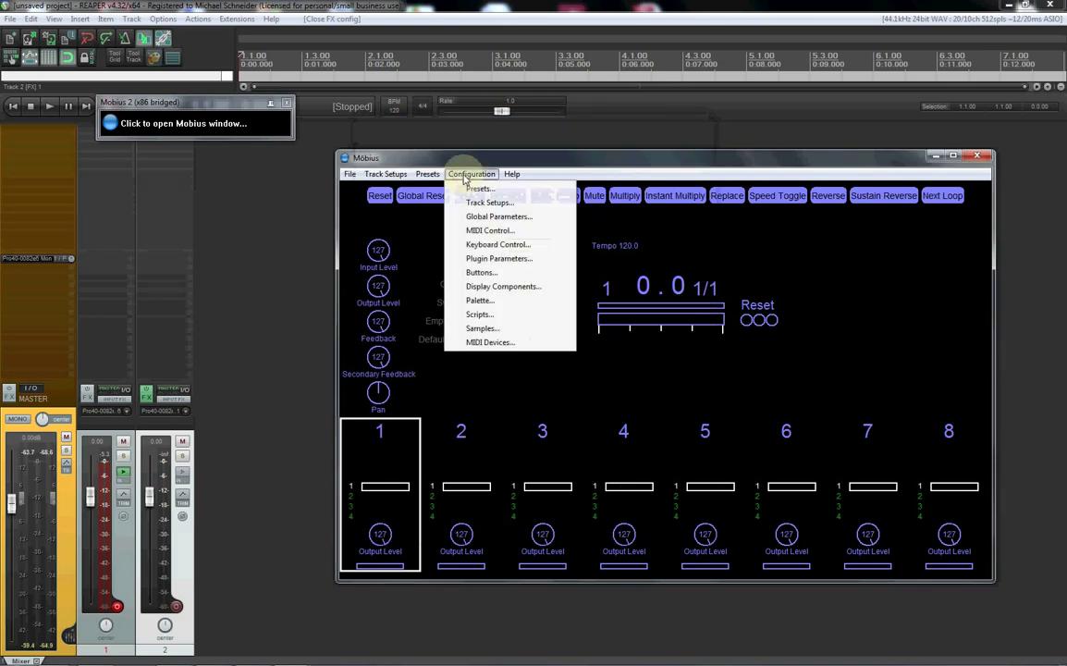
left_click(473, 224)
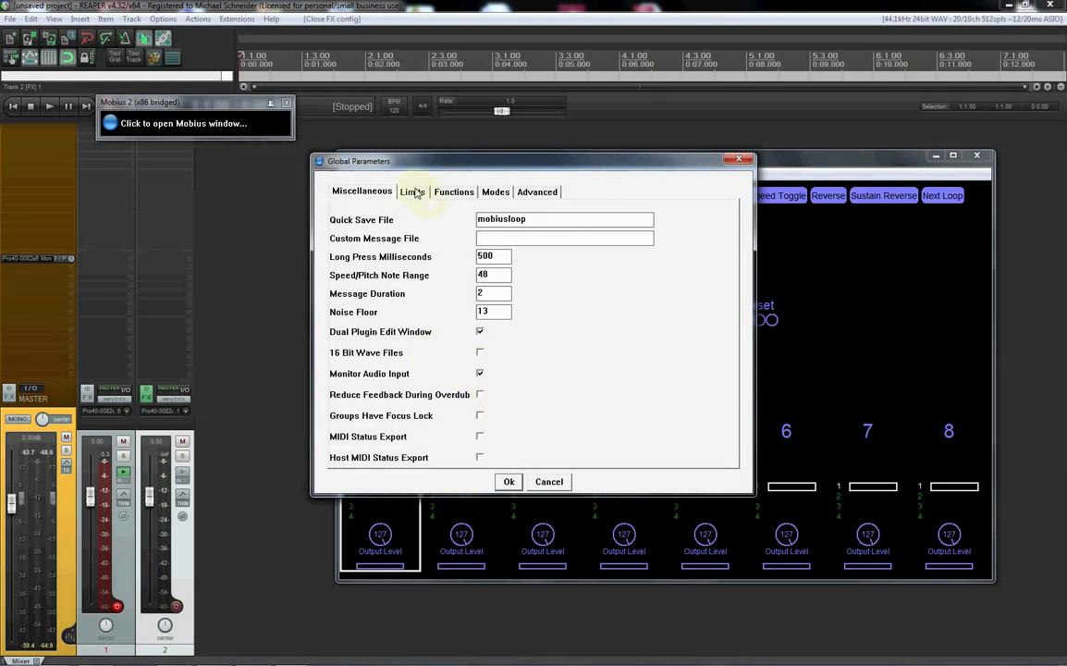
left_click(509, 481)
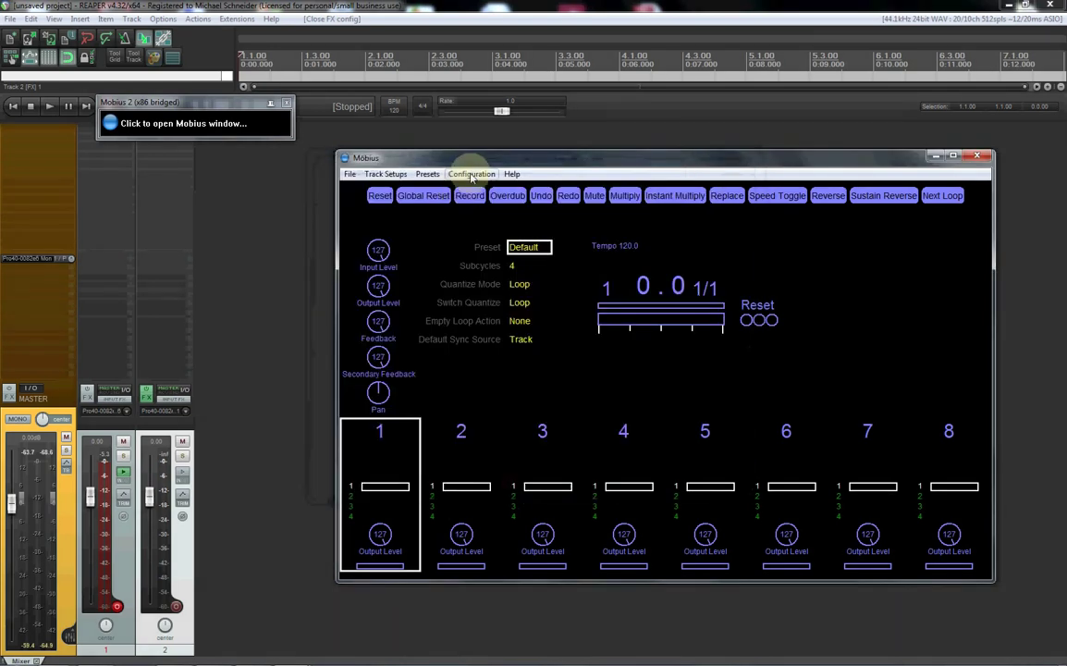
In MIDI Devices, choose MIDIIN2 [UM-2G] for input and MIDIOUT2 [UM-2G] for output and through, then confirm.
left_click(472, 175)
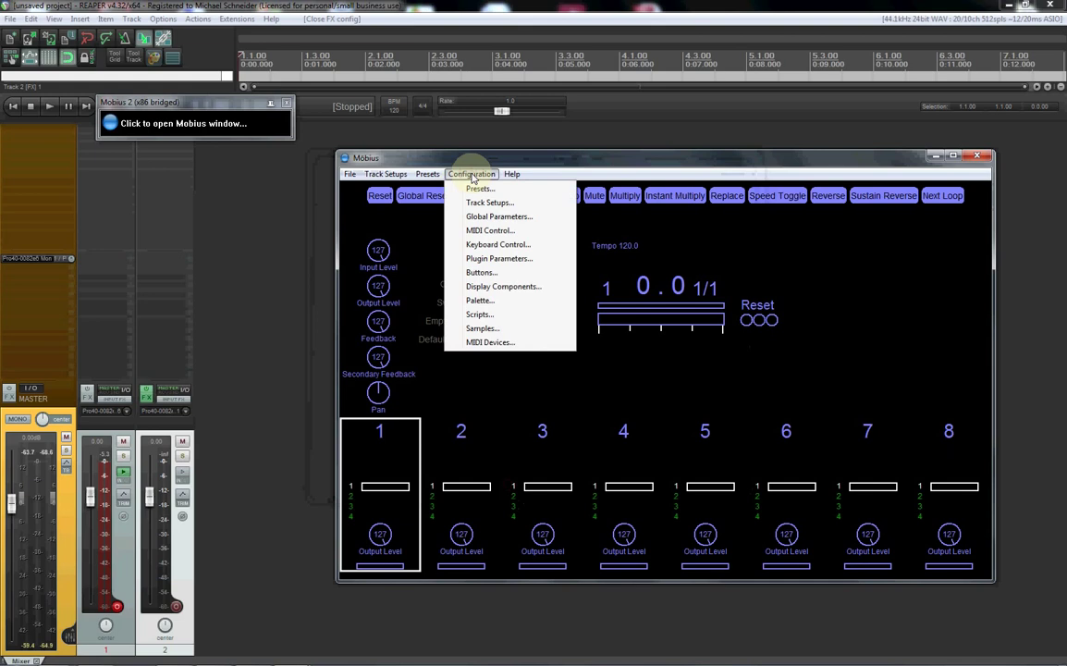
left_click(490, 342)
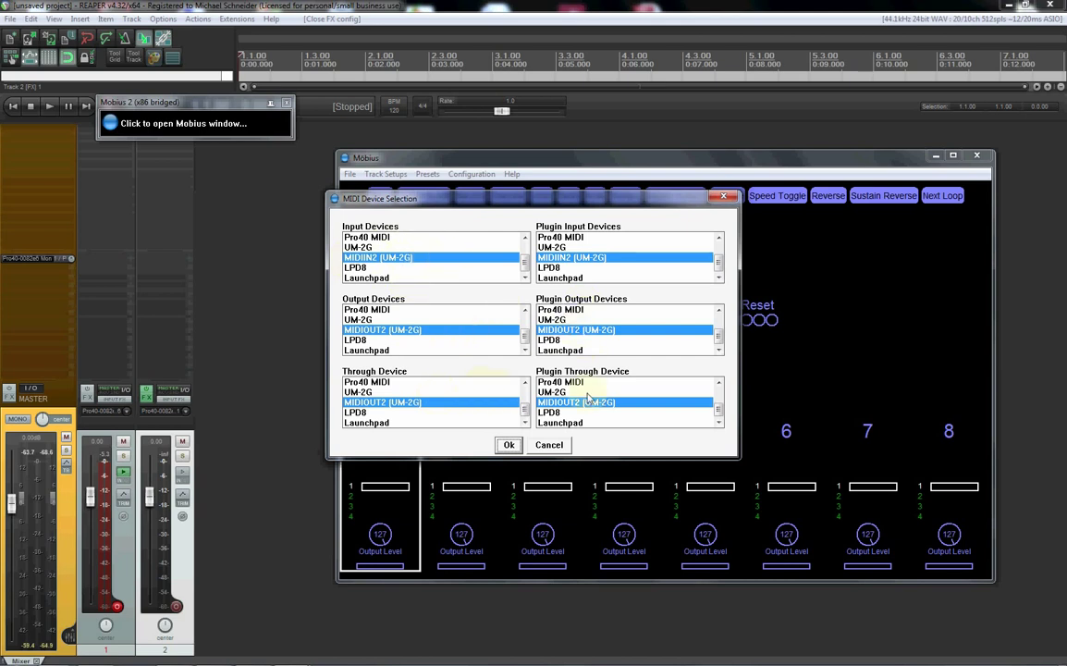
left_click(508, 445)
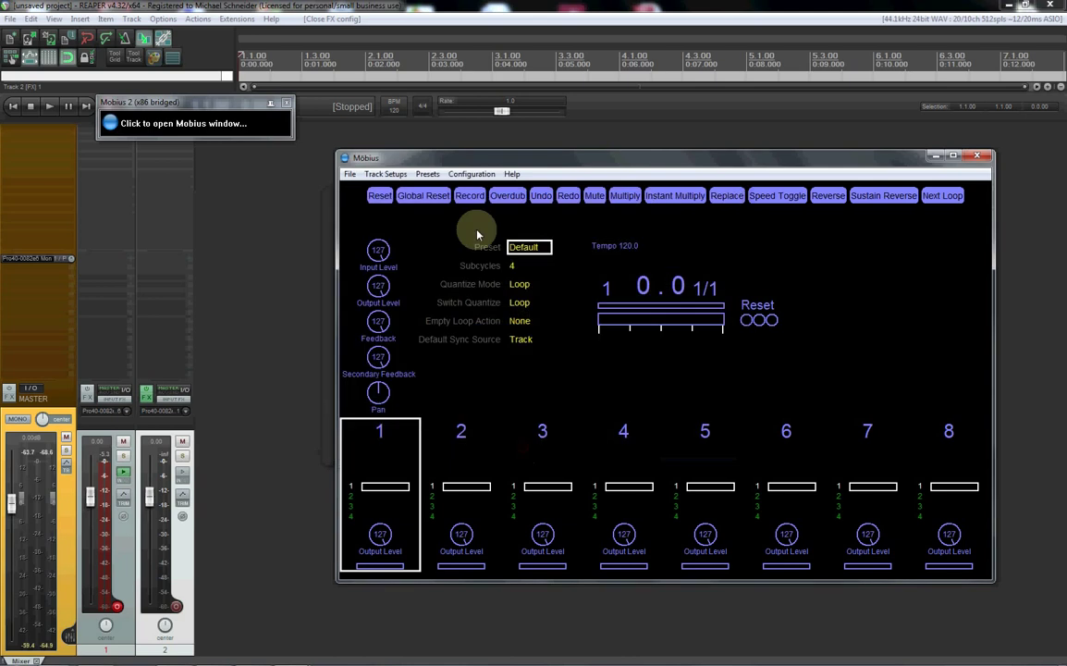
left_click(473, 173)
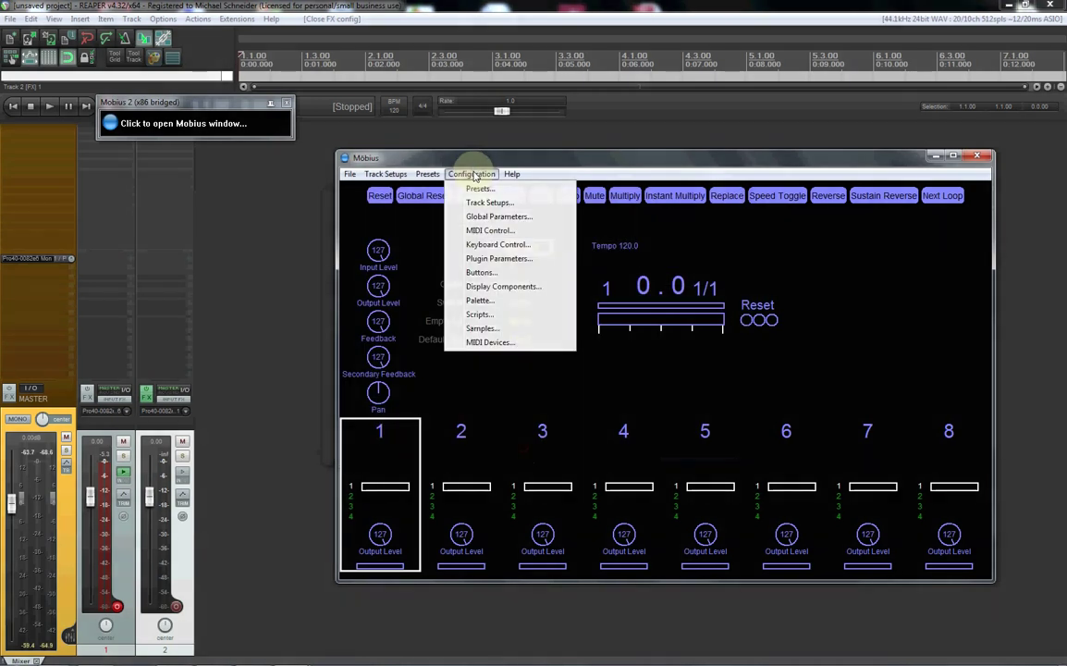
left_click(478, 230)
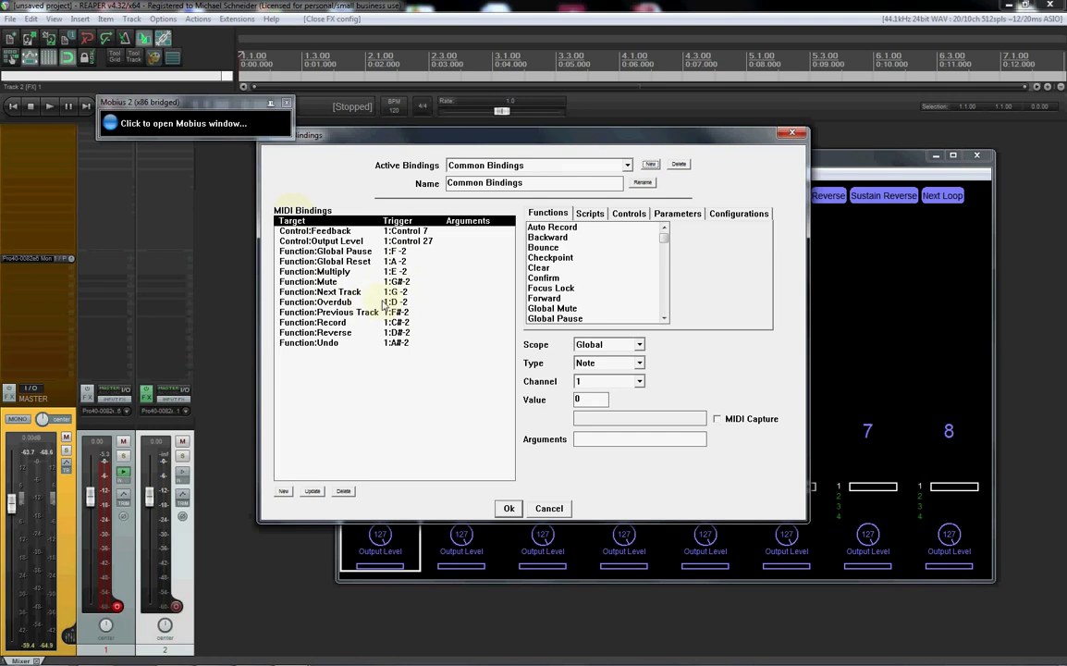
left_click(507, 508)
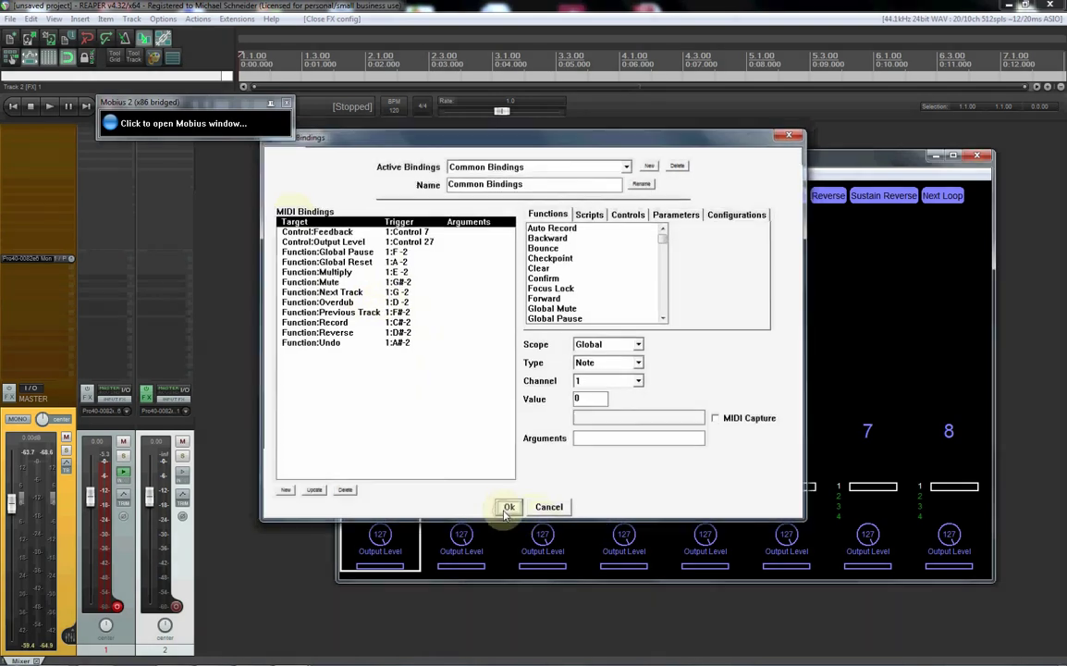
Dismiss the configuration menu and check Mobius looper tracks 2, 3, 5, 7 and 8.
left_click(471, 175)
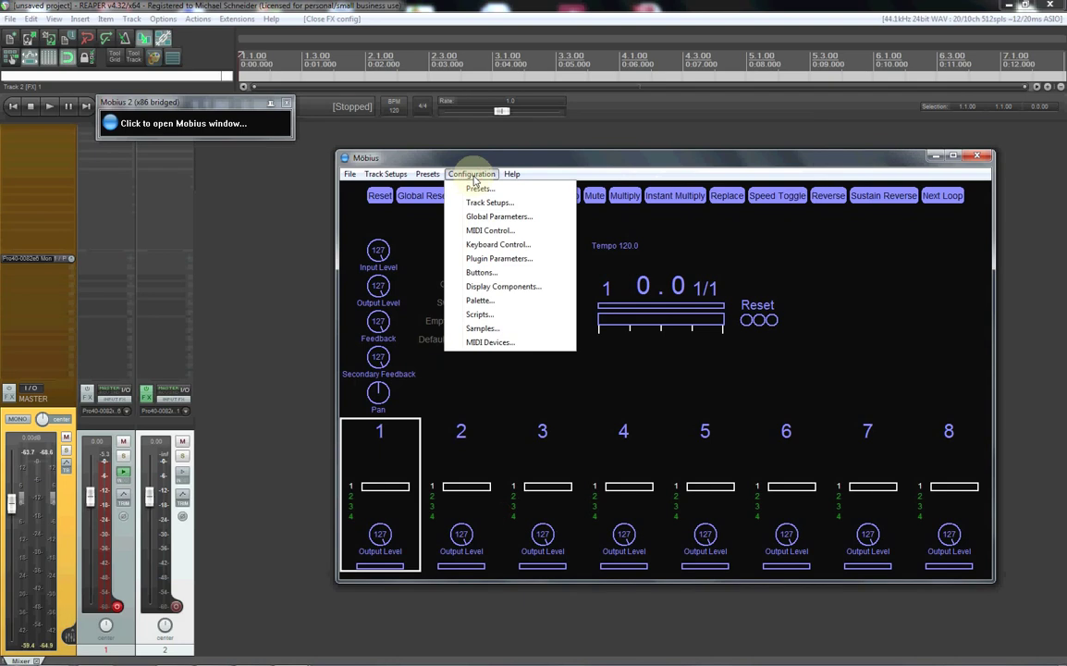
left_click(667, 369)
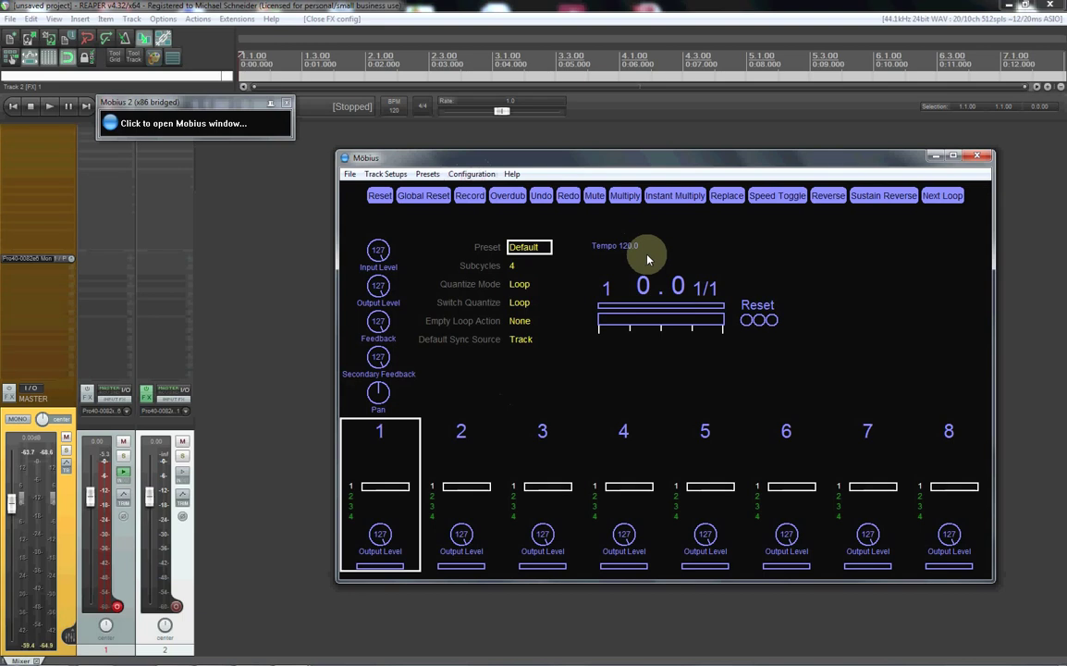
left_click(478, 451)
left_click(569, 453)
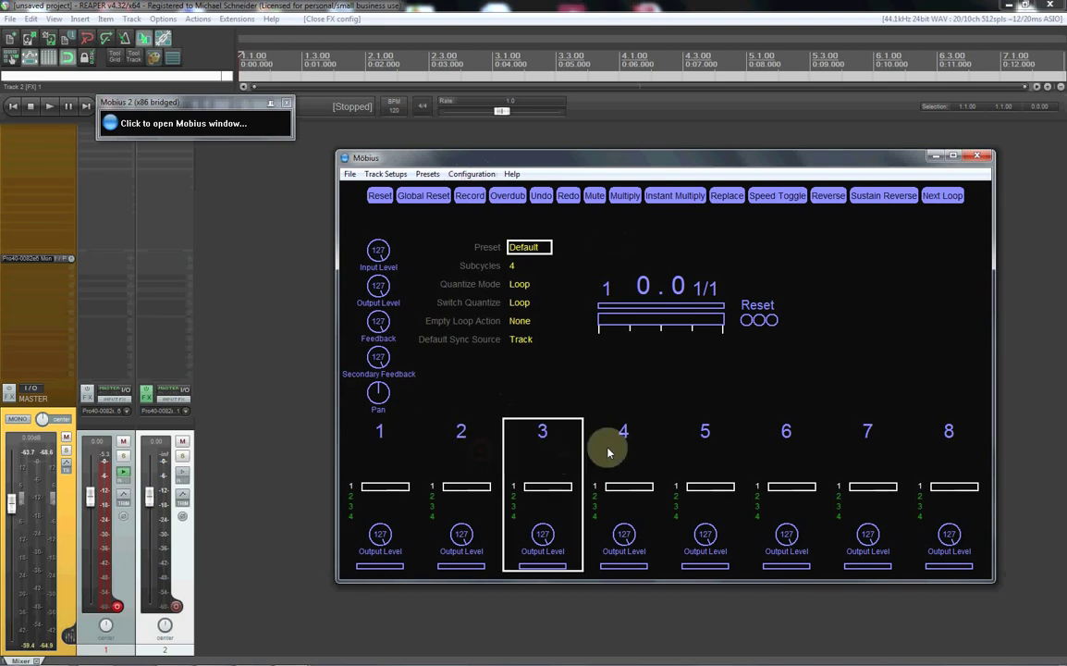
left_click(704, 440)
left_click(850, 437)
left_click(932, 448)
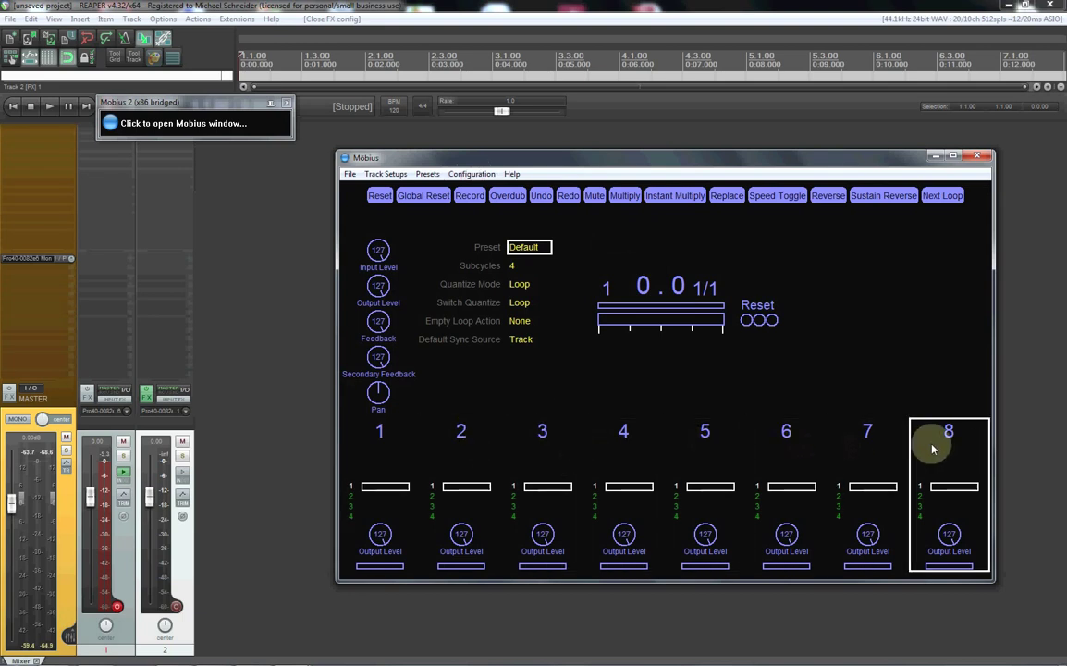
Return to Mobius looper track 1 and close the bridged Mobius plugin windows.
left_click(459, 452)
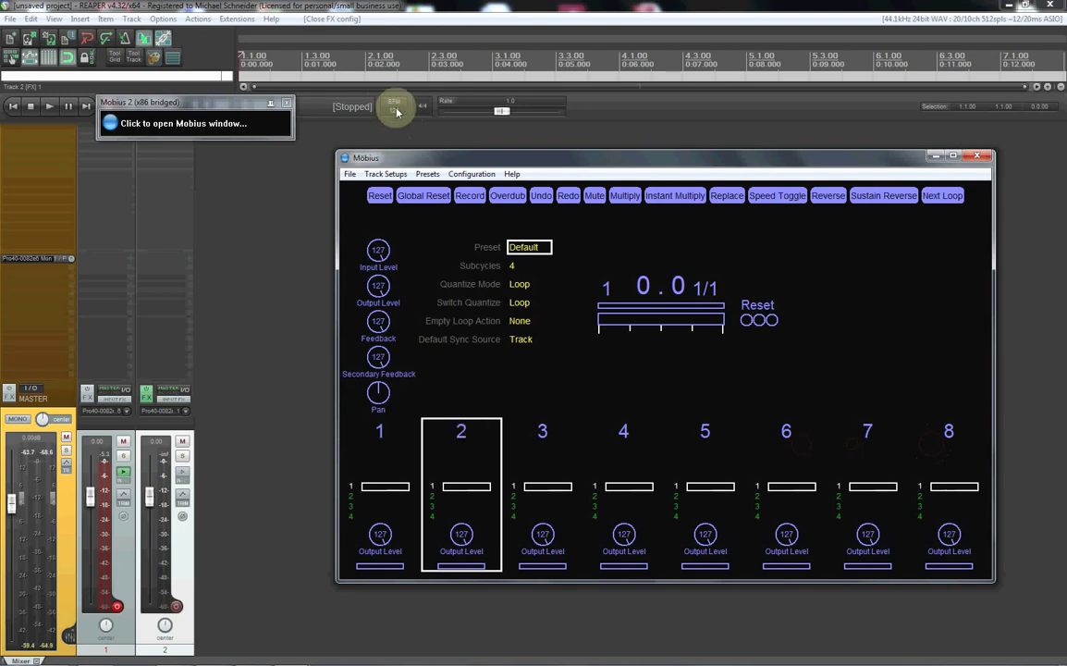
left_click(388, 451)
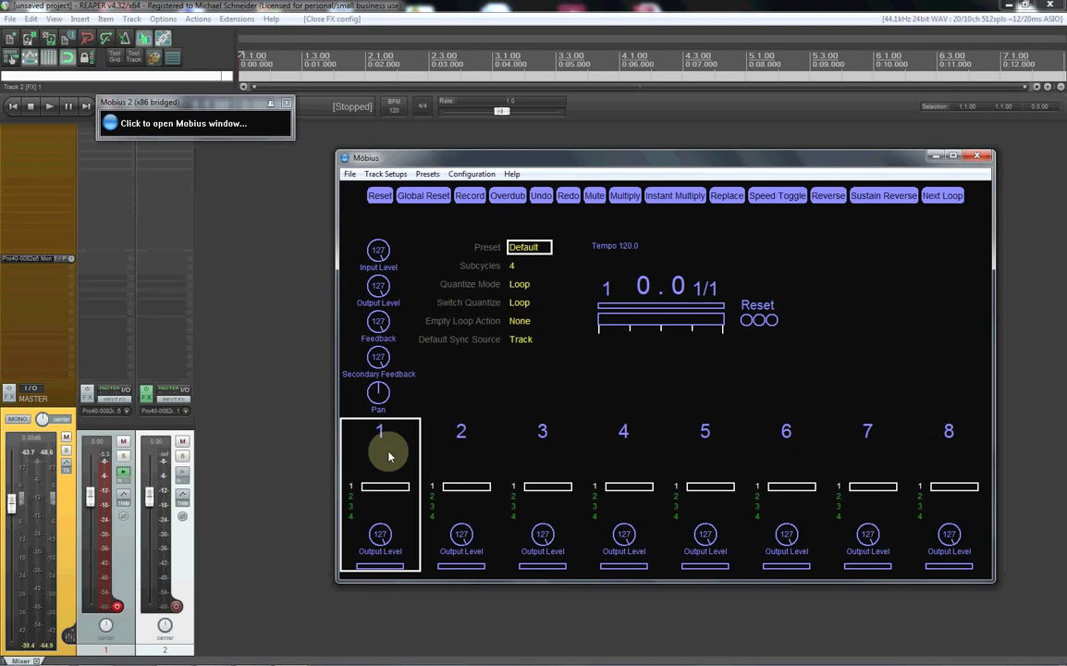
left_click(457, 448)
left_click(389, 445)
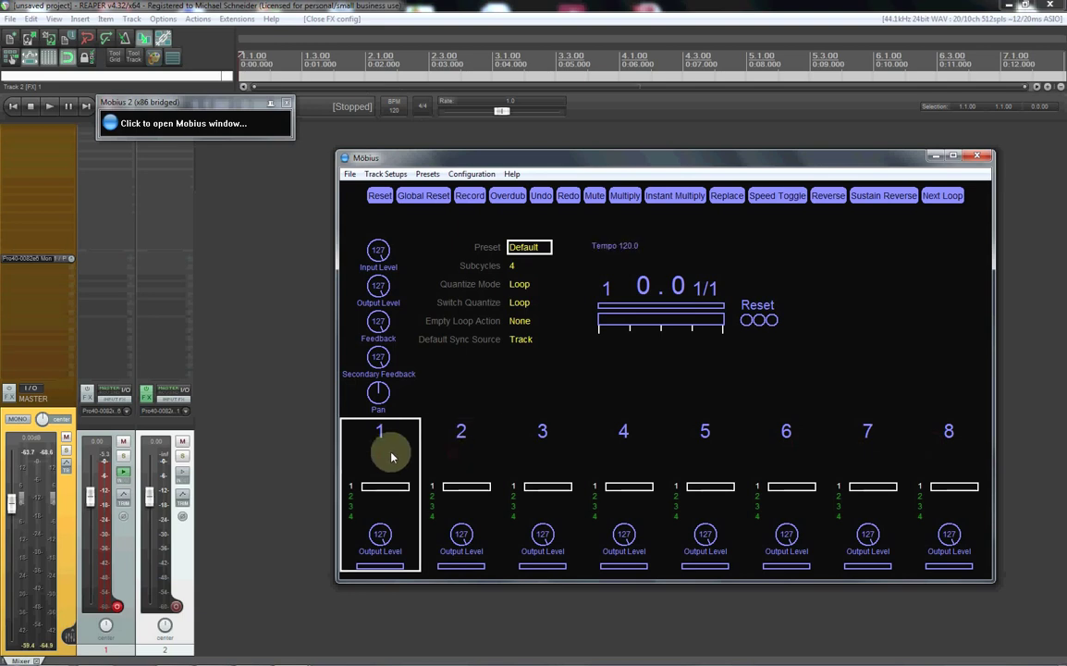
left_click(286, 101)
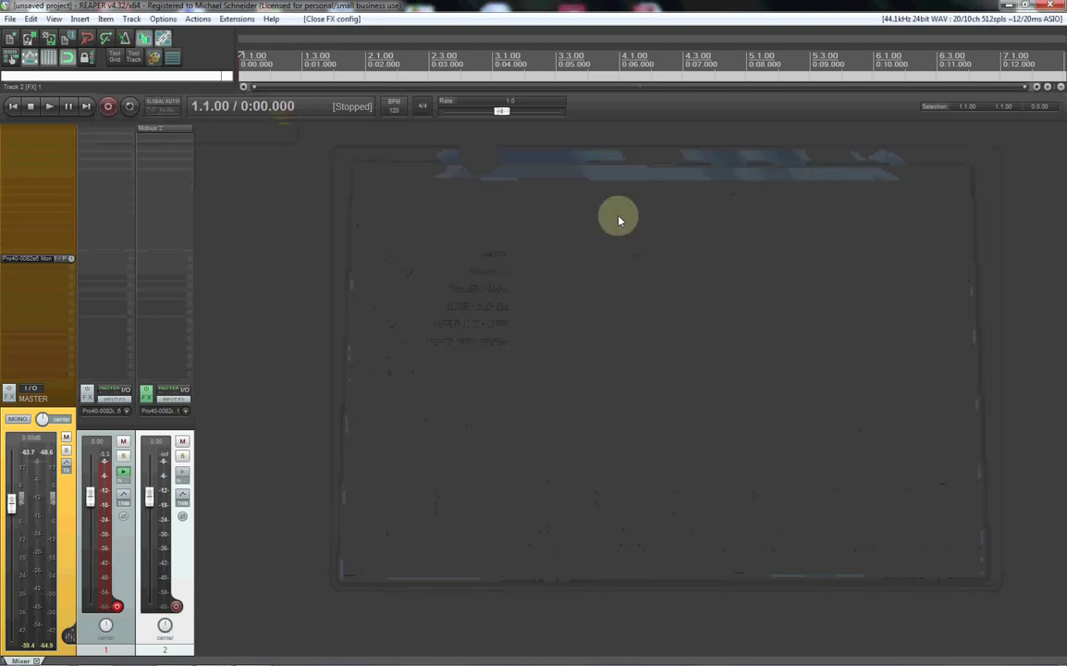
Clear the track selection and close the Mobius windows opened from track 2.
left_click(415, 367)
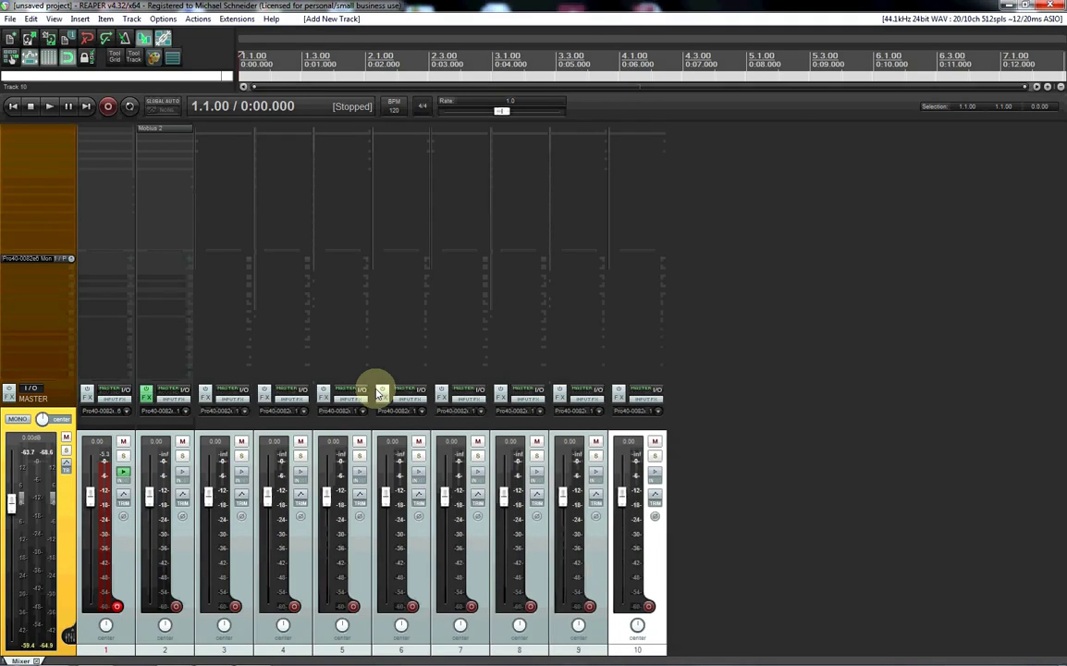
left_click(789, 436)
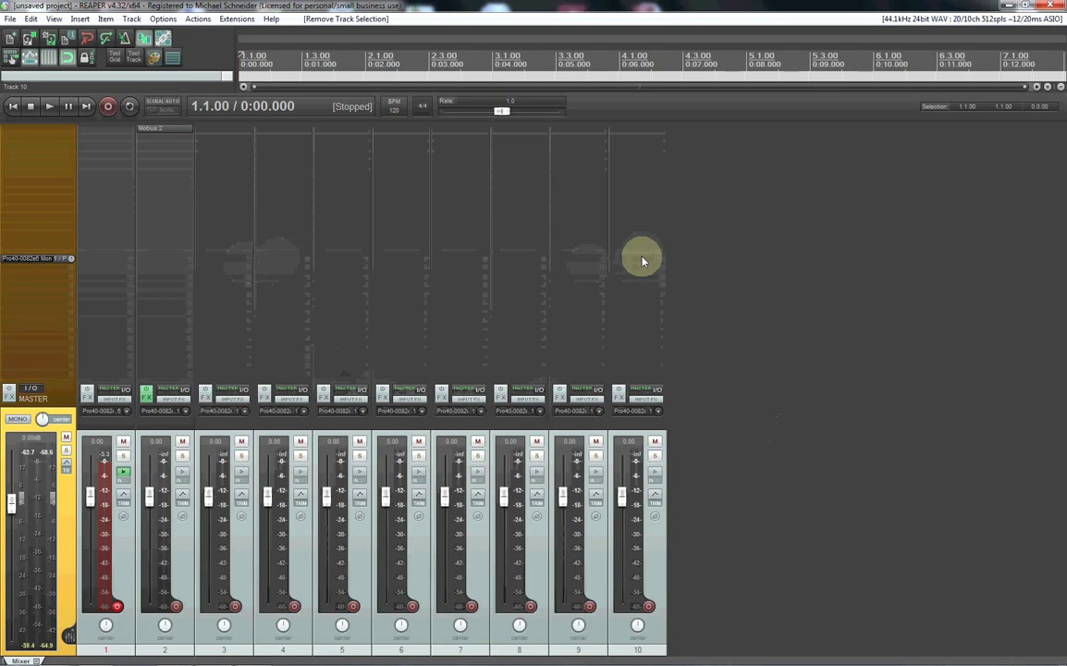
left_click(158, 130)
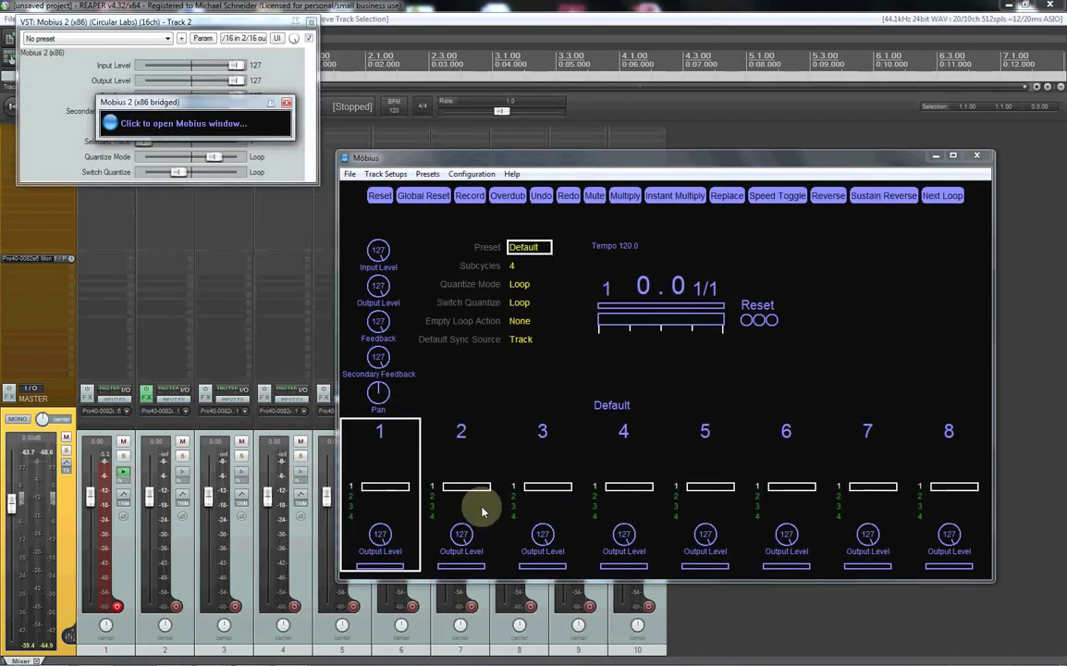
left_click(976, 155)
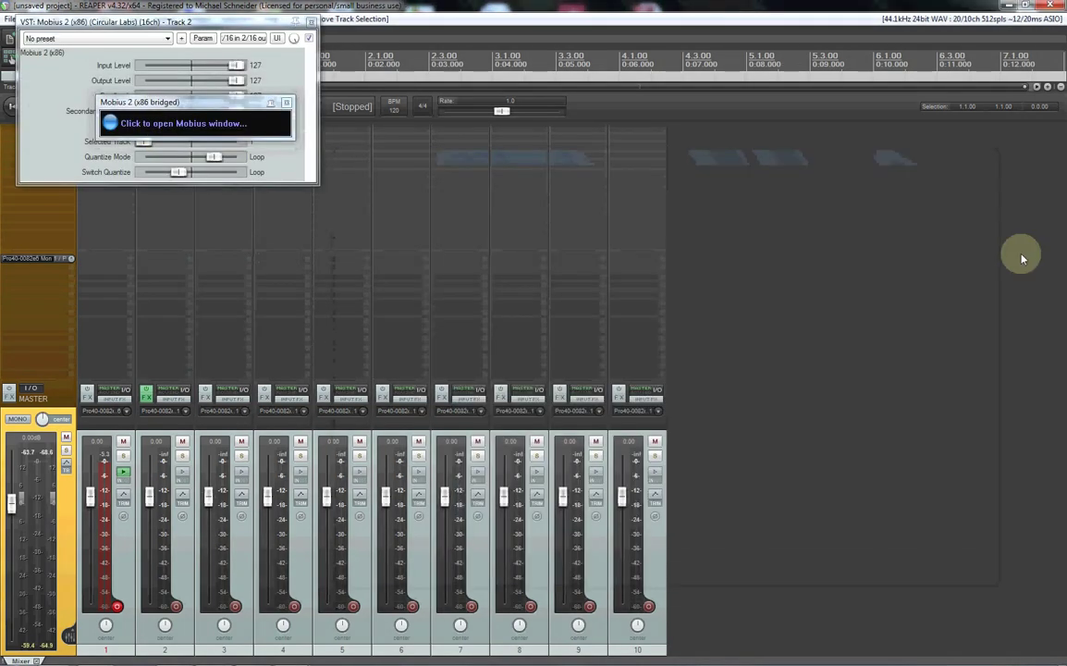
left_click(311, 21)
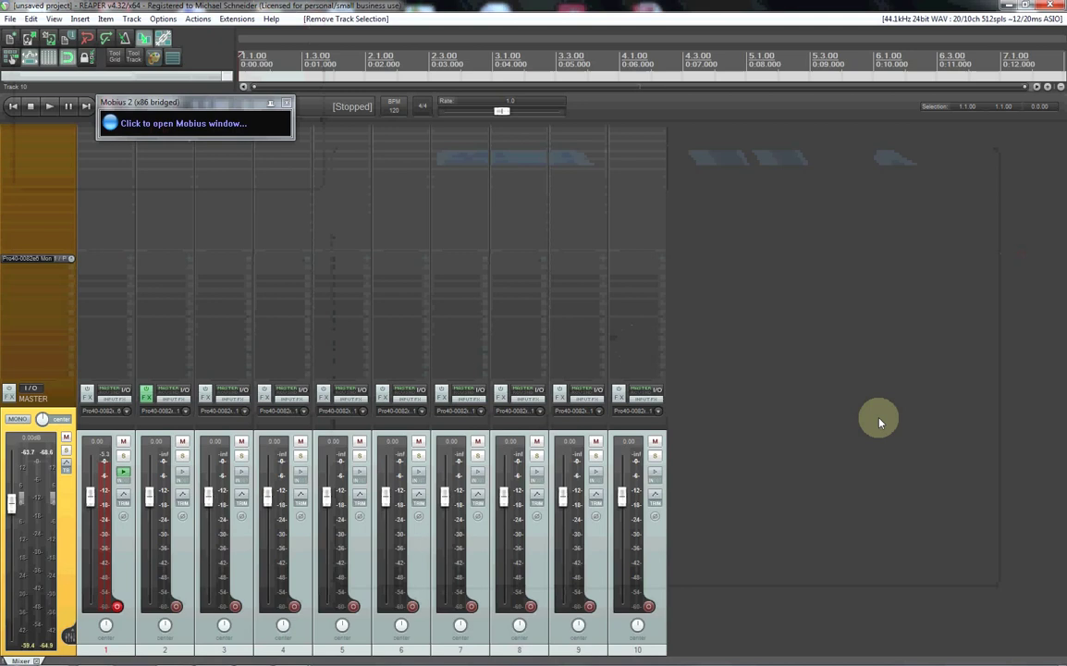
Create sends from track 2 to tracks 3 through 10 by dragging from its I/O button.
left_click_drag(170, 393, 344, 389)
left_click_drag(179, 388, 464, 386)
left_click_drag(182, 396, 596, 393)
left_click_drag(178, 388, 648, 388)
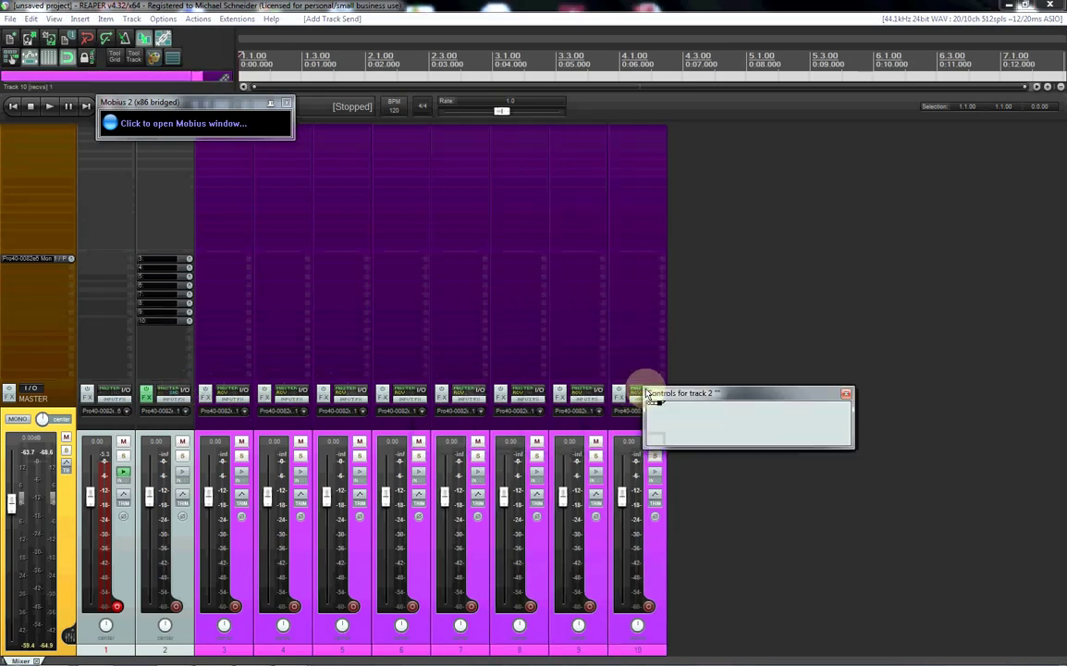
Set Track Channels to 16 in track 2's routing window, then close it.
left_click(846, 394)
left_click(165, 388)
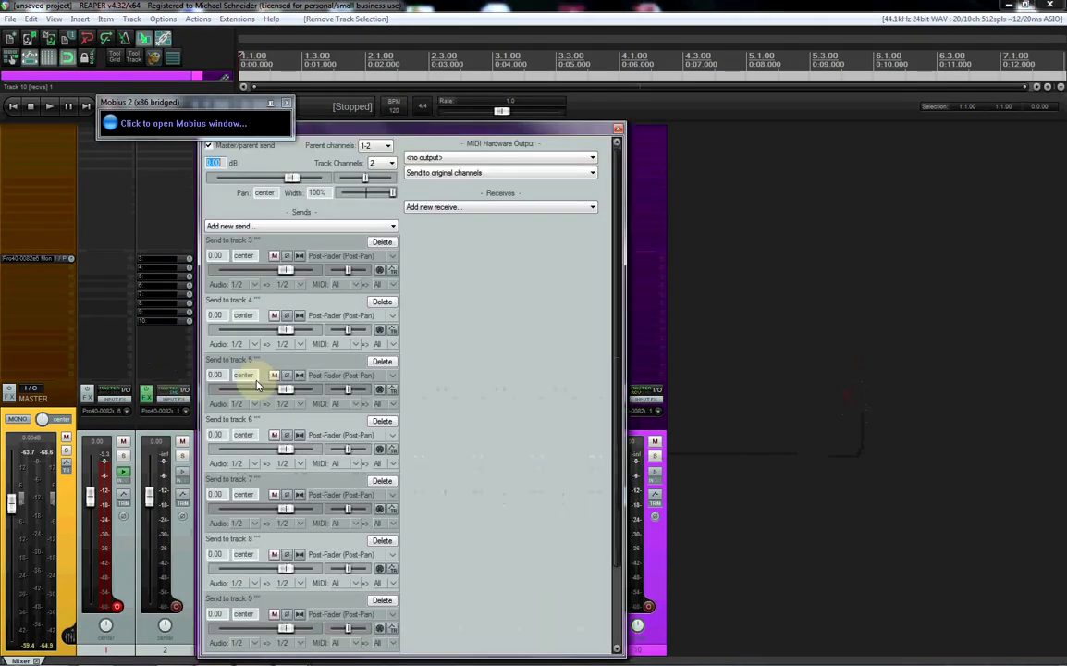
left_click_drag(360, 126, 700, 94)
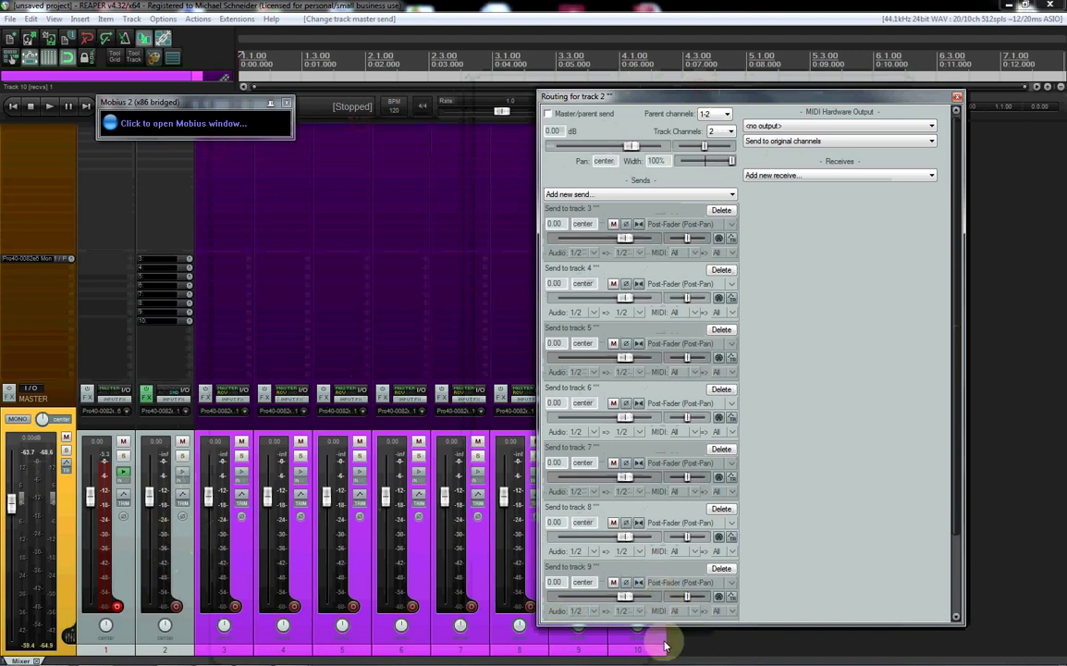
left_click(727, 130)
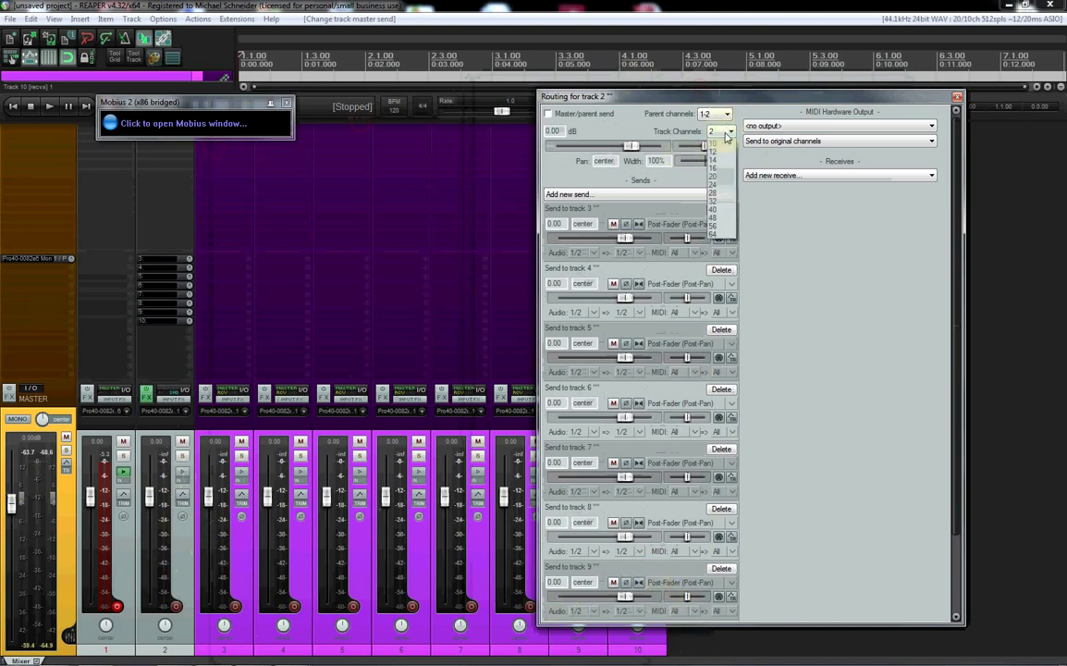
left_click(717, 201)
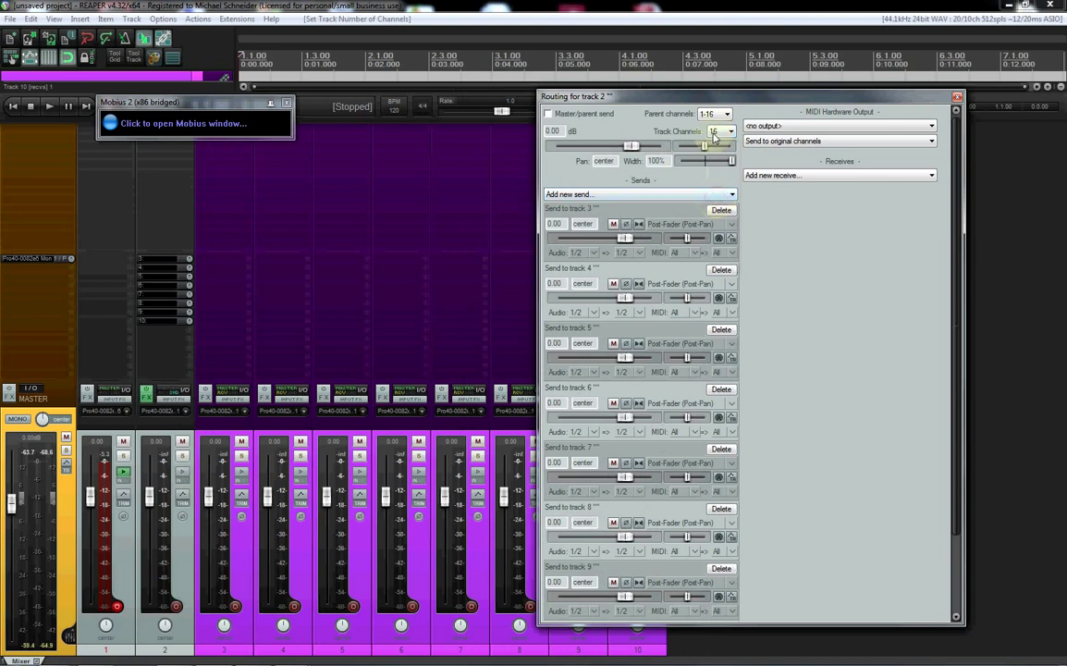
left_click(161, 102)
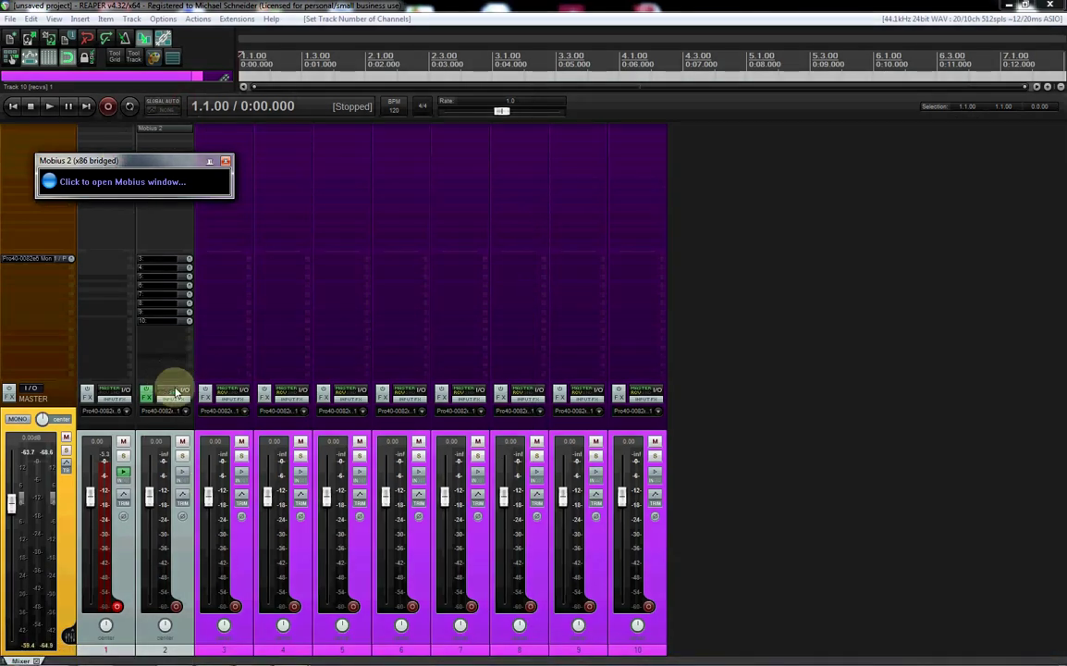
Feed track 2's sends to tracks 4, 5 and 6 from stereo pairs 3/4, 5/6 and 7/8.
left_click(177, 392)
left_click_drag(375, 123, 516, 68)
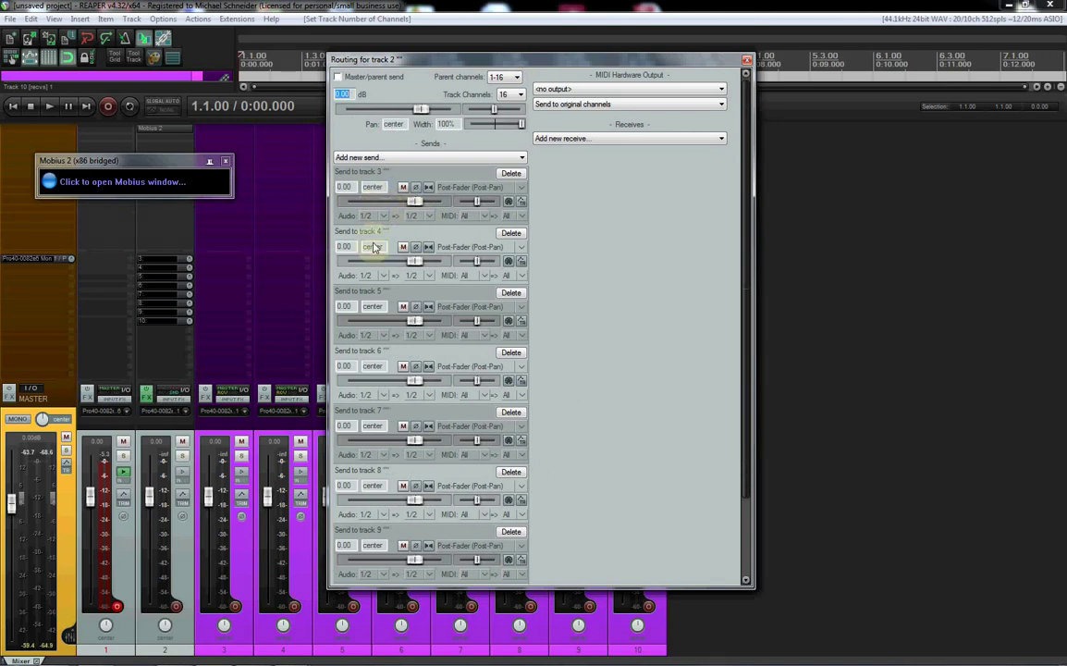
left_click(375, 277)
mouse_move(443, 317)
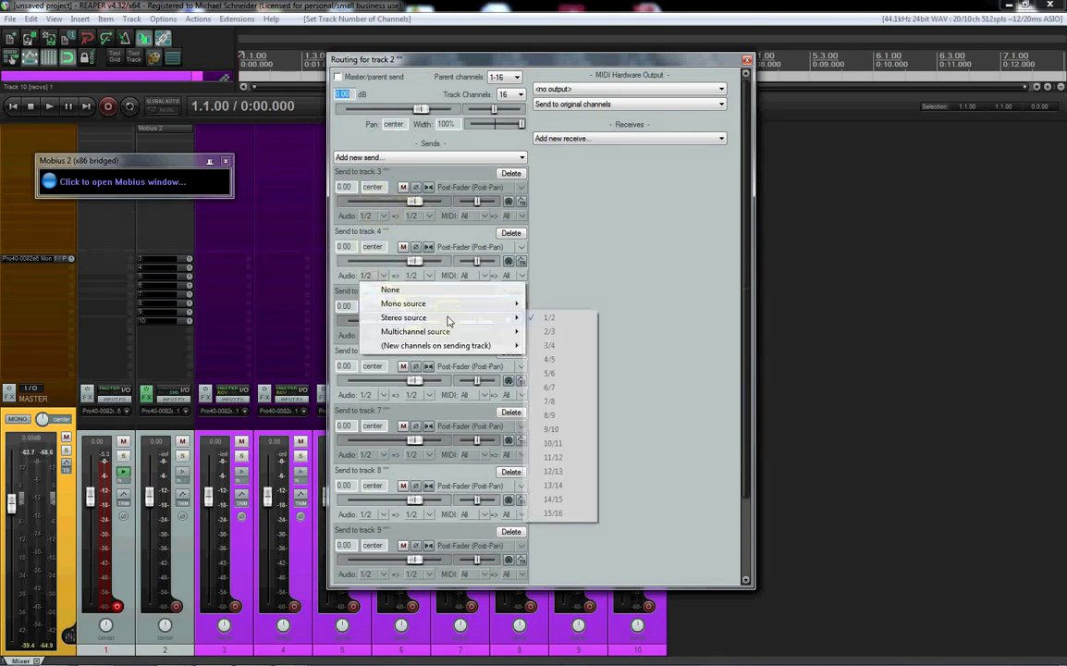
left_click(549, 346)
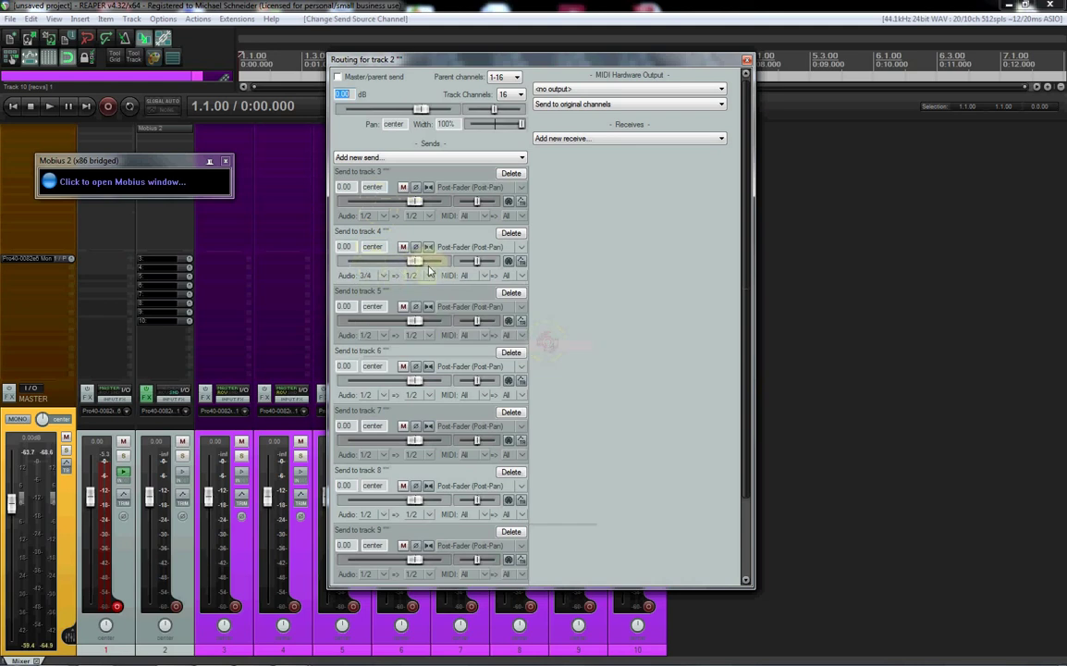
left_click(373, 336)
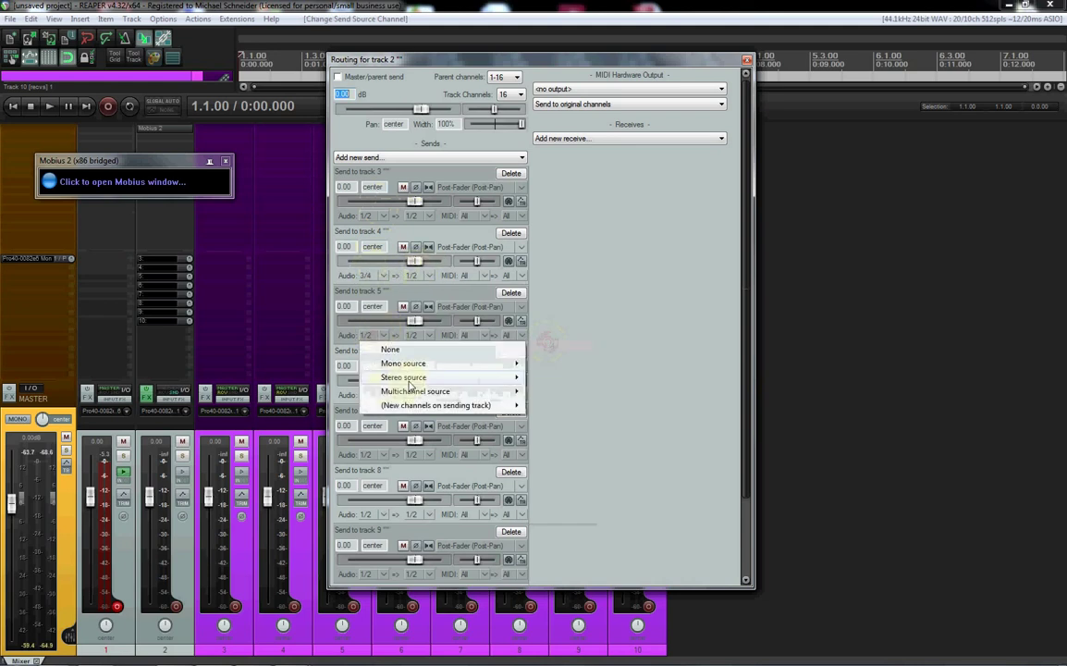
mouse_move(435, 379)
left_click(551, 400)
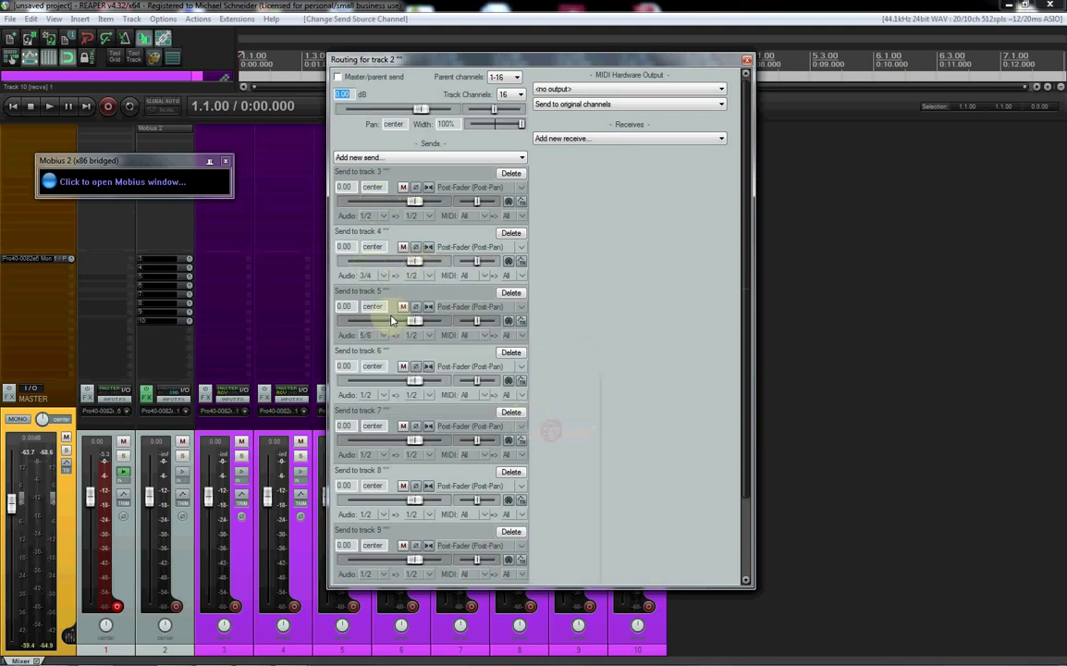
left_click(374, 395)
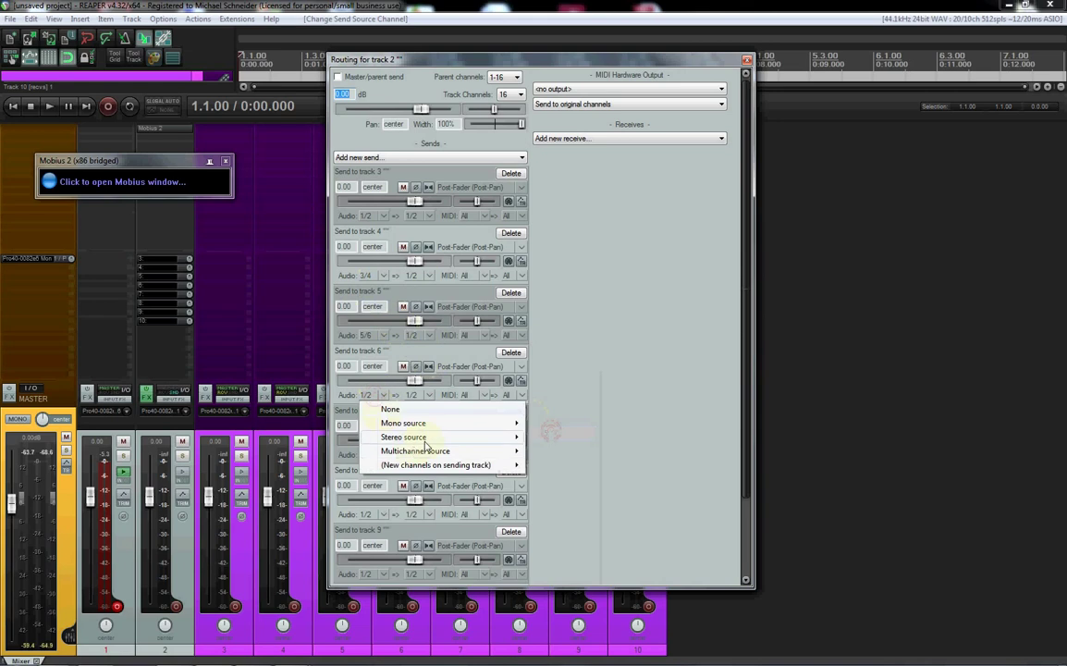
mouse_move(444, 436)
left_click(559, 522)
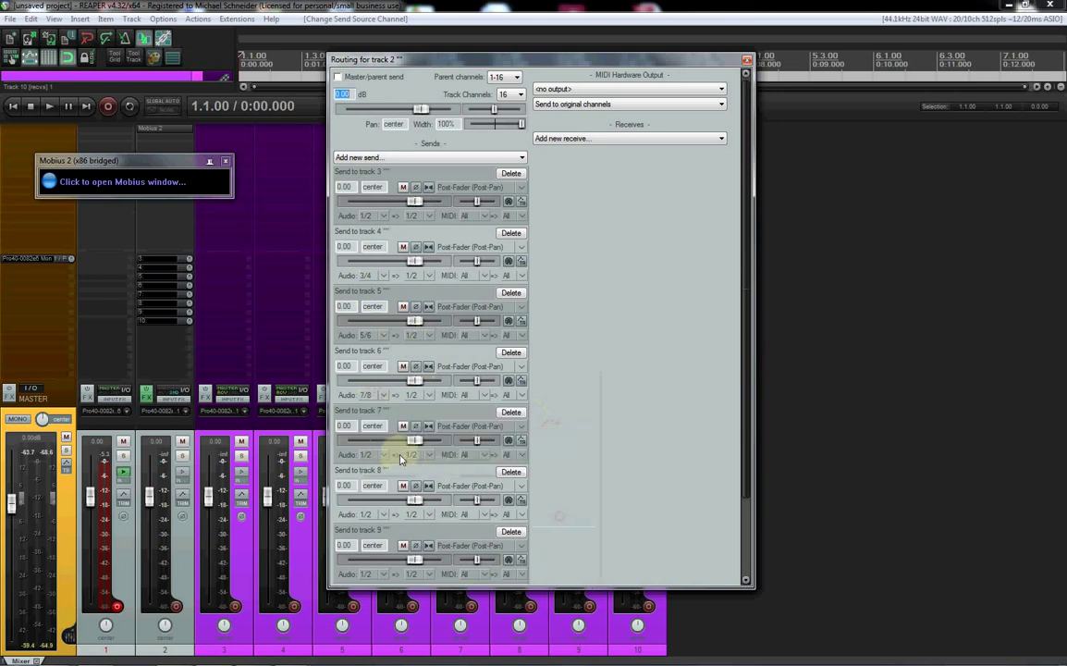
Feed the sends to tracks 7–10 from stereo pairs 9/10, 11/12, 13/14 and 15/16.
left_click(373, 454)
mouse_move(422, 499)
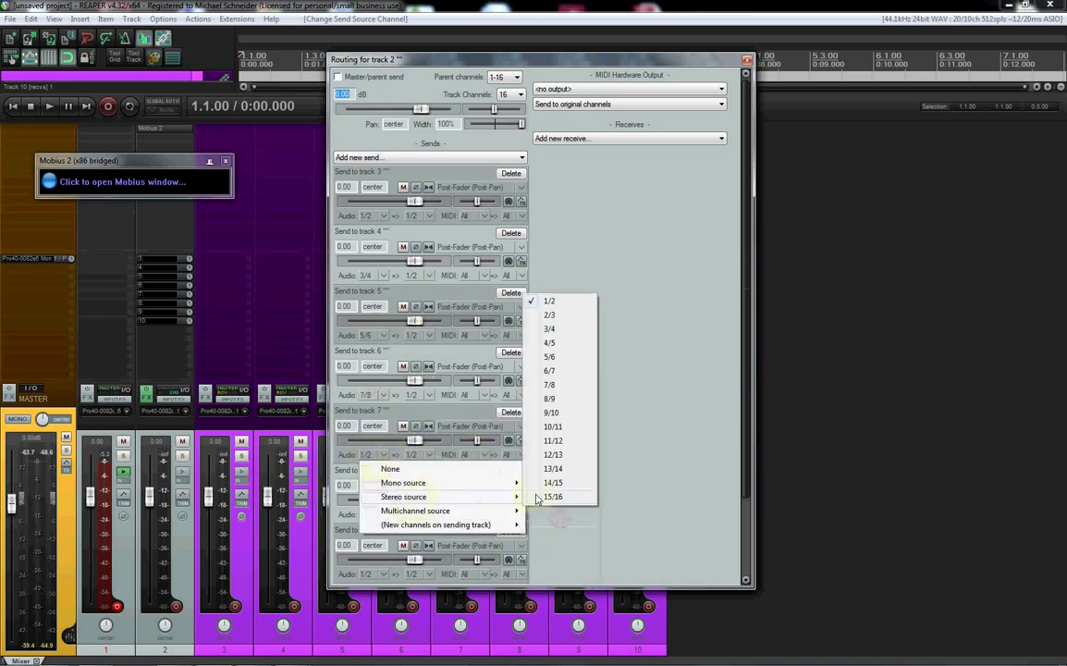
left_click(550, 415)
left_click(370, 514)
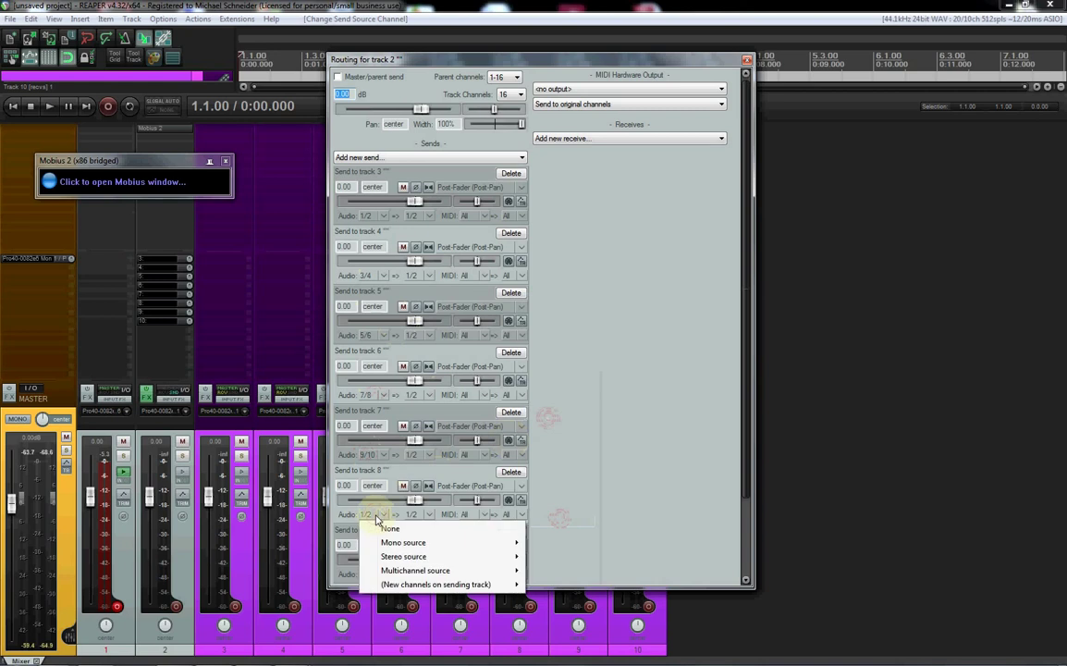
mouse_move(467, 562)
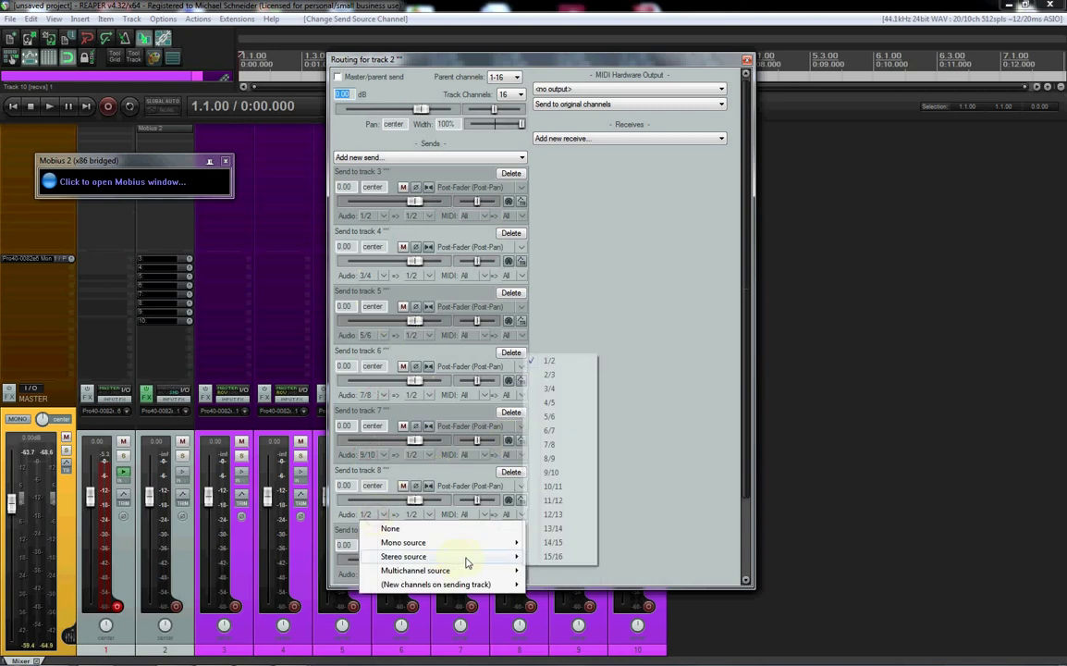
left_click(553, 500)
scroll(464, 487, "down", 3)
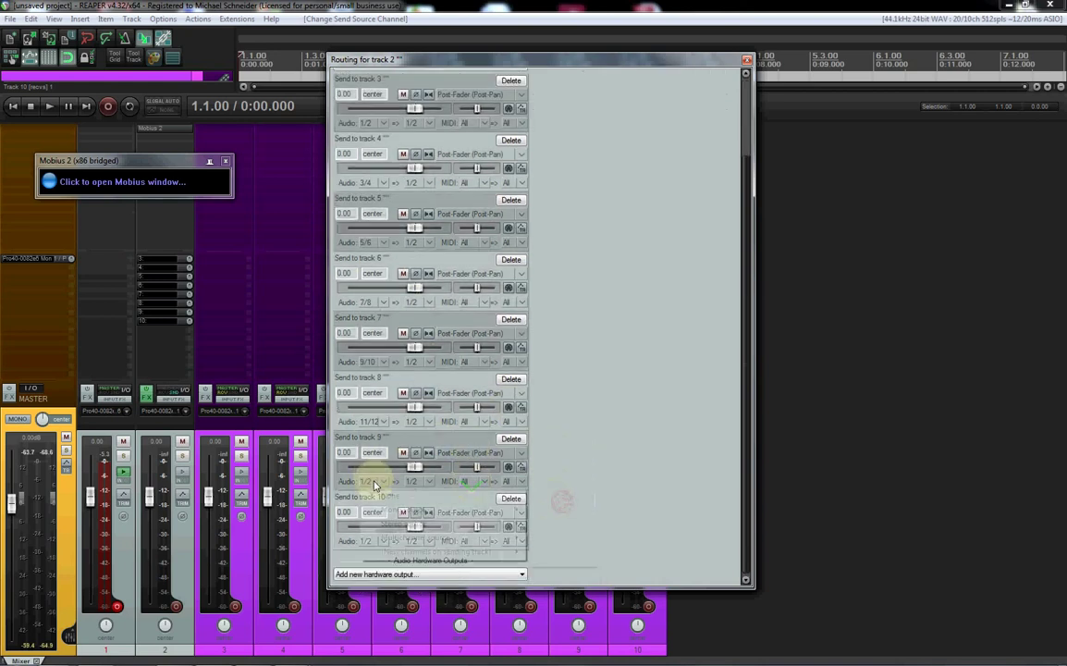
left_click(374, 482)
mouse_move(450, 523)
left_click(557, 524)
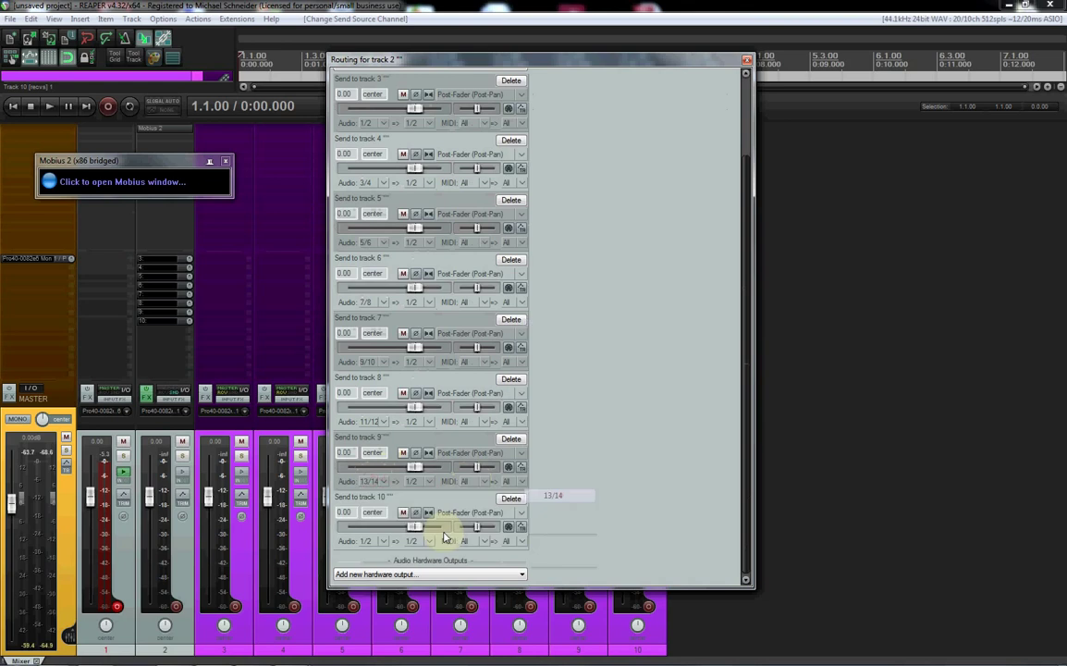
left_click(377, 541)
mouse_move(442, 585)
left_click(536, 566)
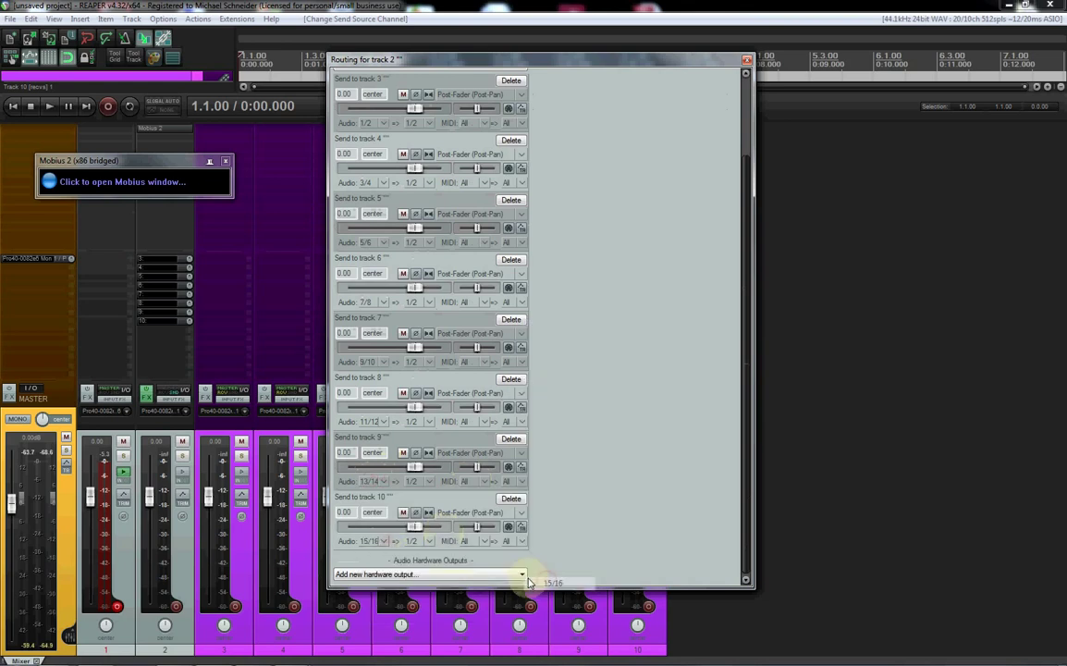
Set MIDI to None on track 2's sends to tracks 10 and 9.
left_click(480, 542)
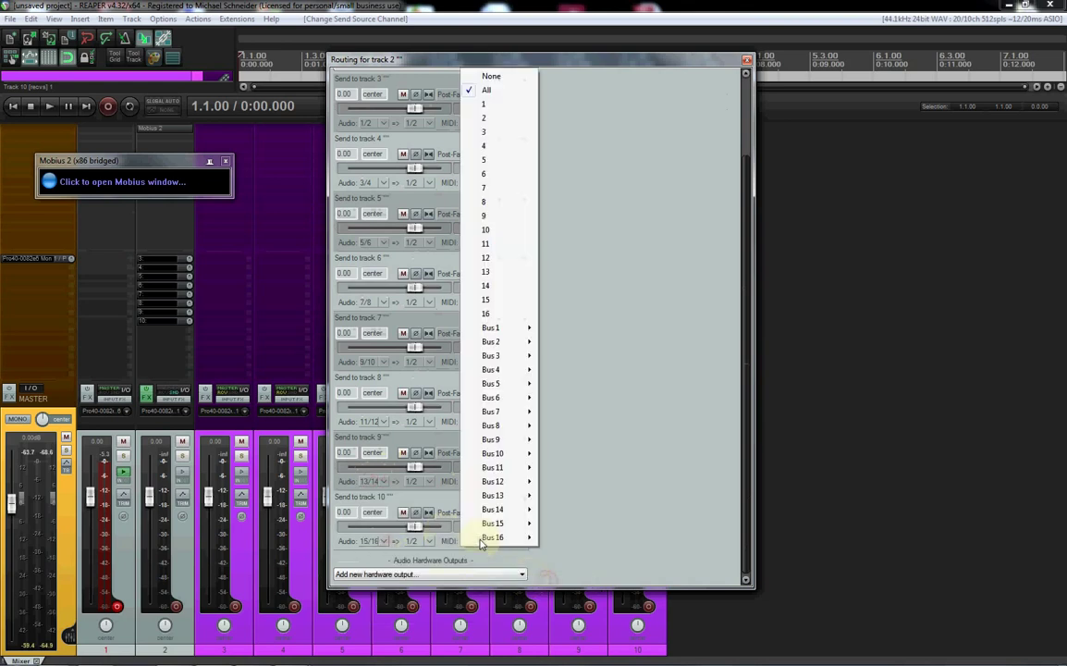
left_click(491, 77)
left_click(471, 481)
left_click(485, 61)
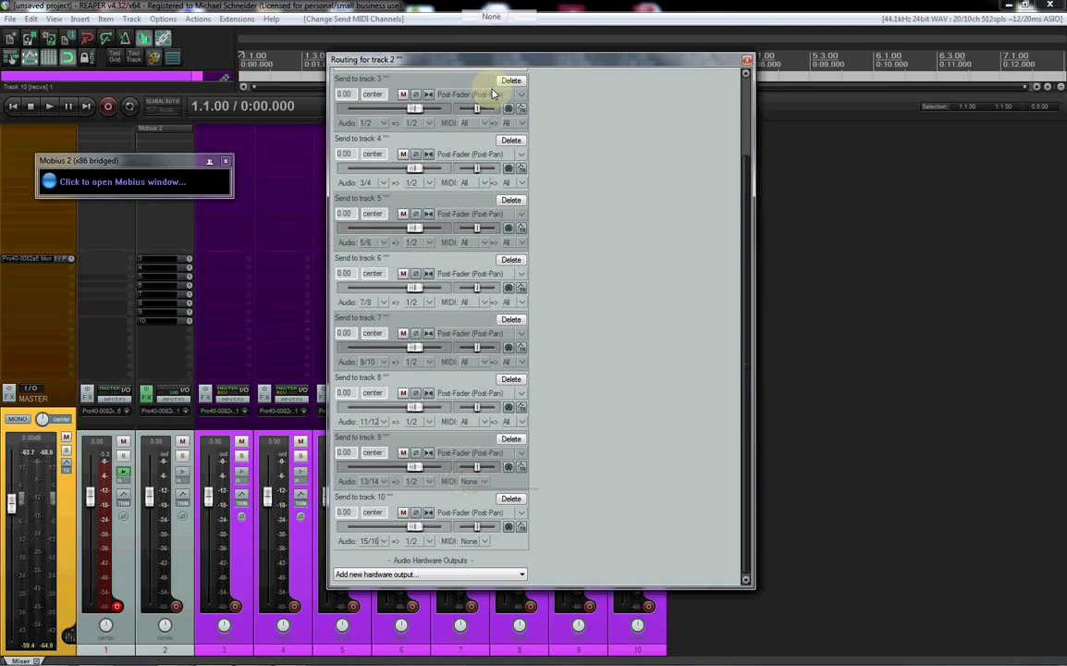
Set MIDI to None on track 2's sends to tracks 8, 7, 6, 5, 4 and 3.
left_click(480, 422)
left_click(509, 199)
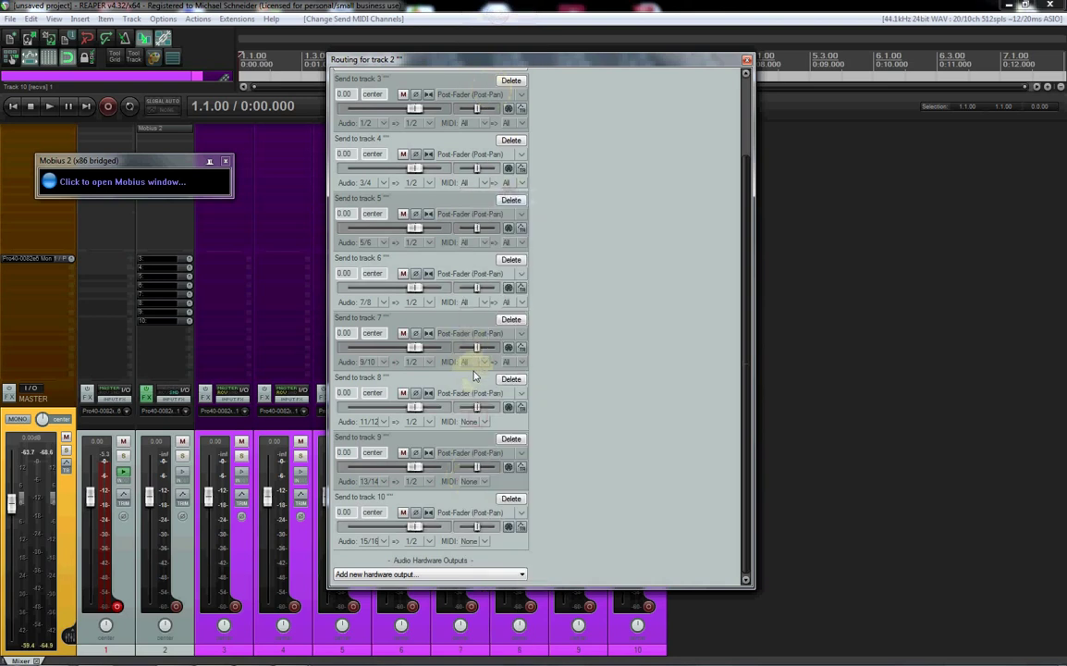
left_click(476, 362)
left_click(506, 208)
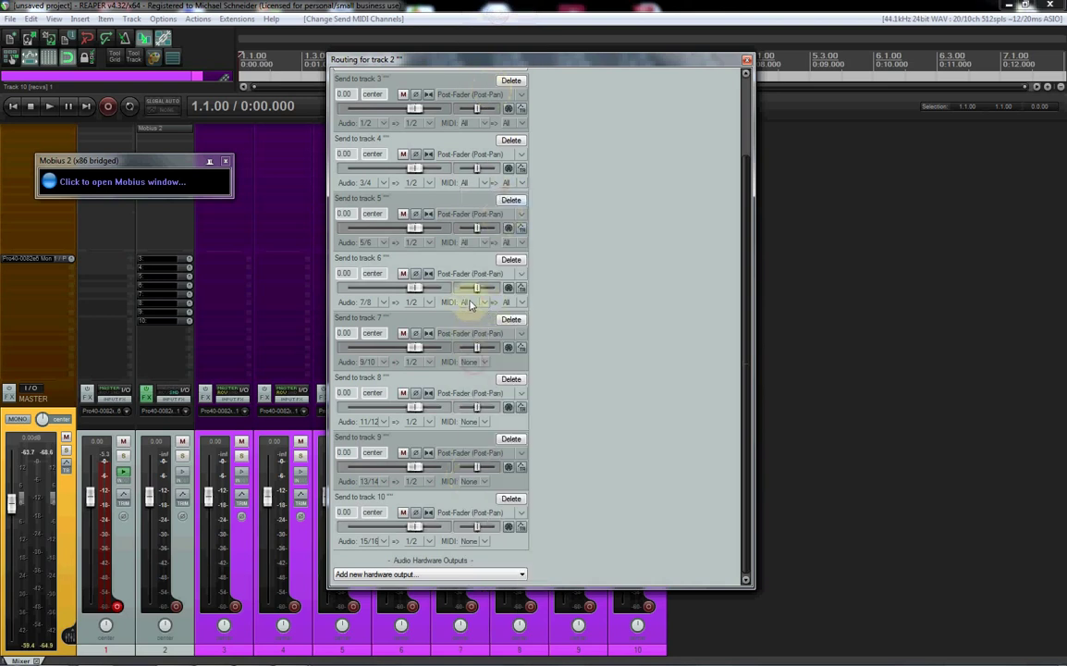
left_click(484, 306)
left_click(492, 208)
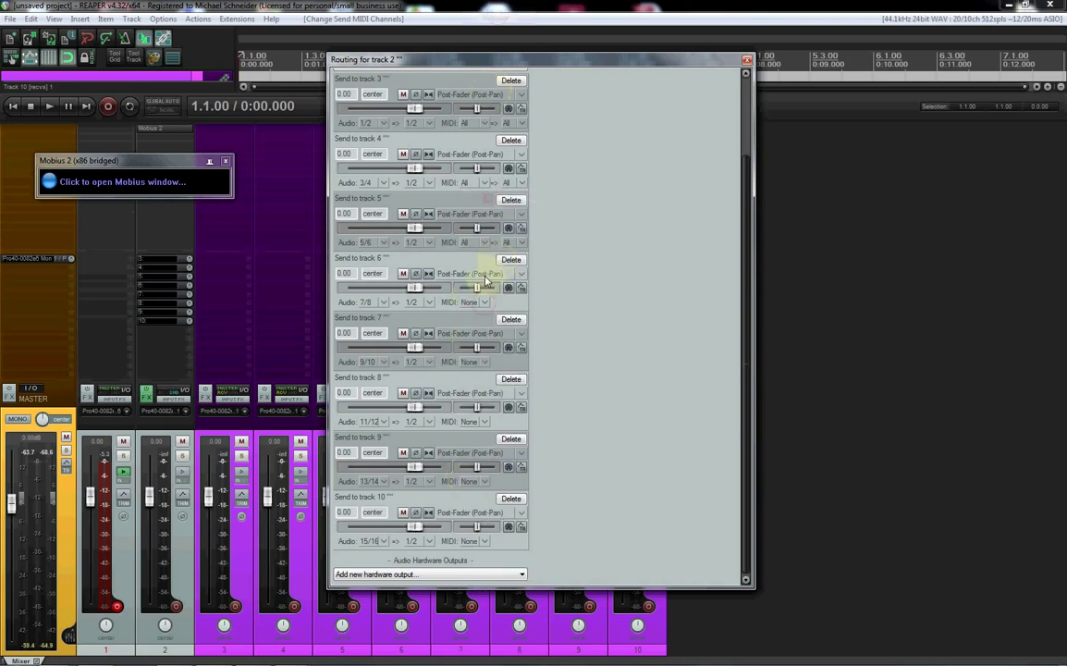
left_click(483, 241)
left_click(491, 196)
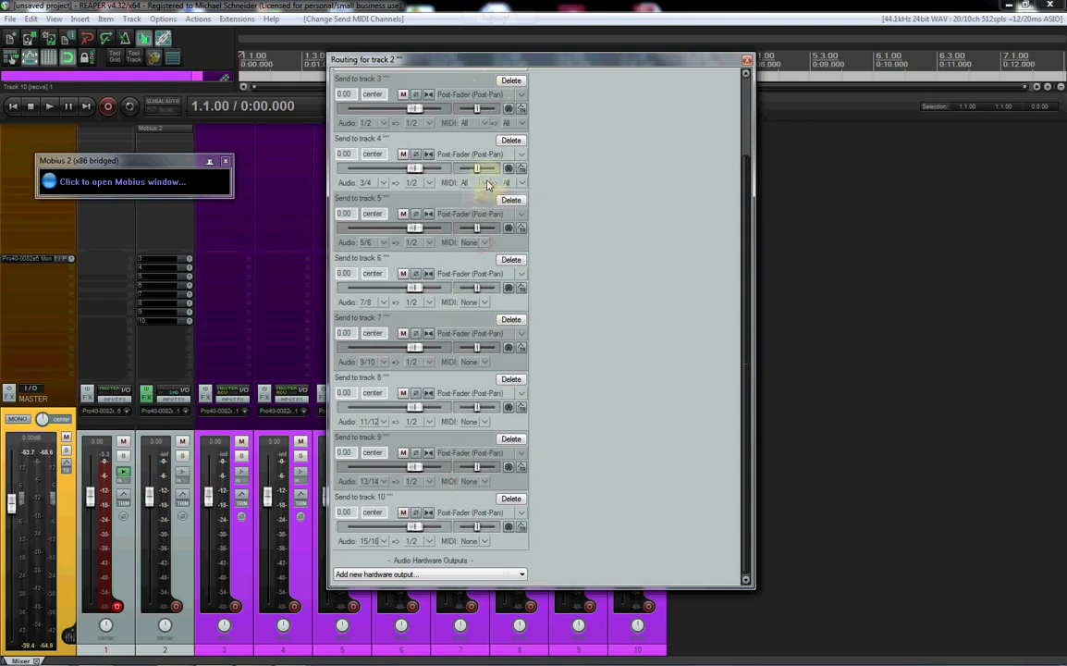
left_click(482, 182)
left_click(491, 196)
left_click(481, 126)
left_click(492, 137)
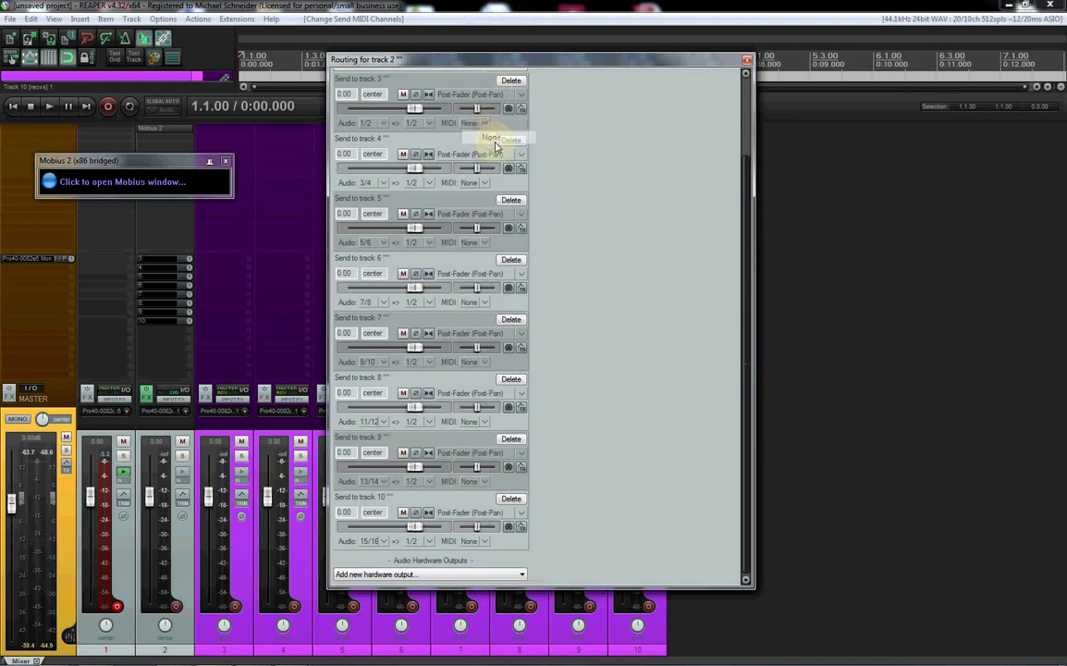
scroll(624, 392, "up", 2)
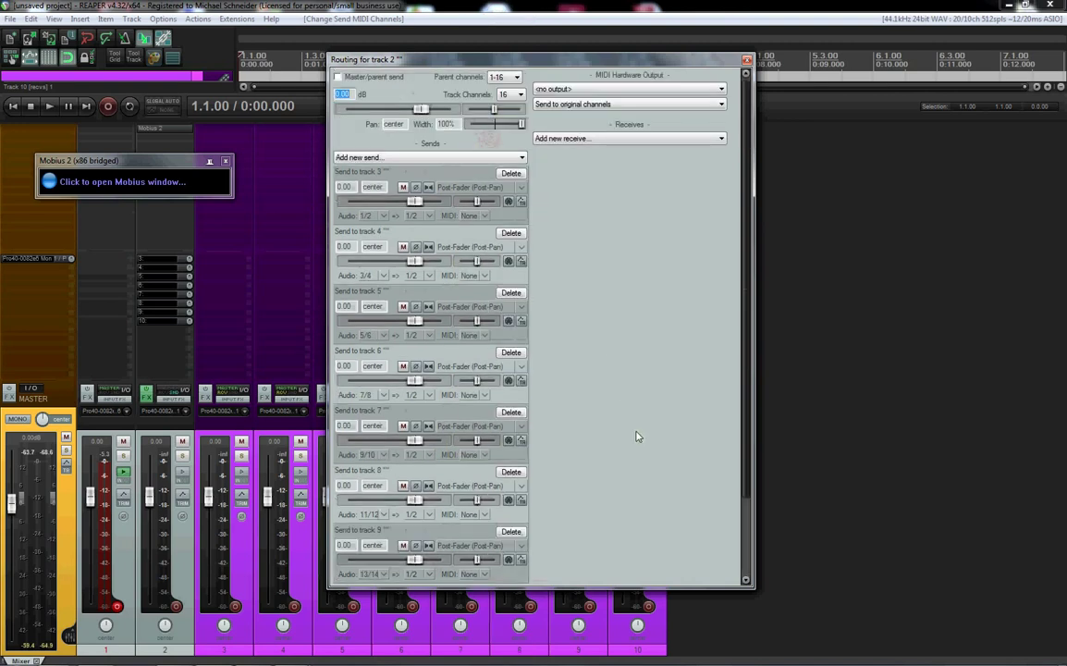
scroll(636, 435, "down", 2)
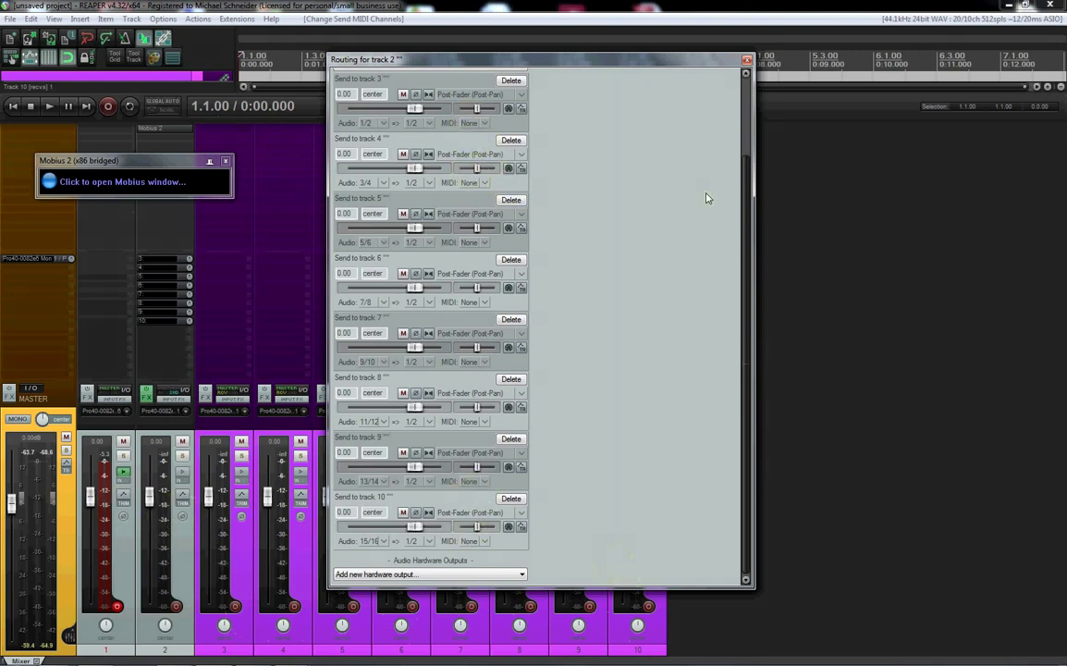
Close track 2's routing window and the Mobius looper, parameter and bridged plugin windows.
left_click(746, 62)
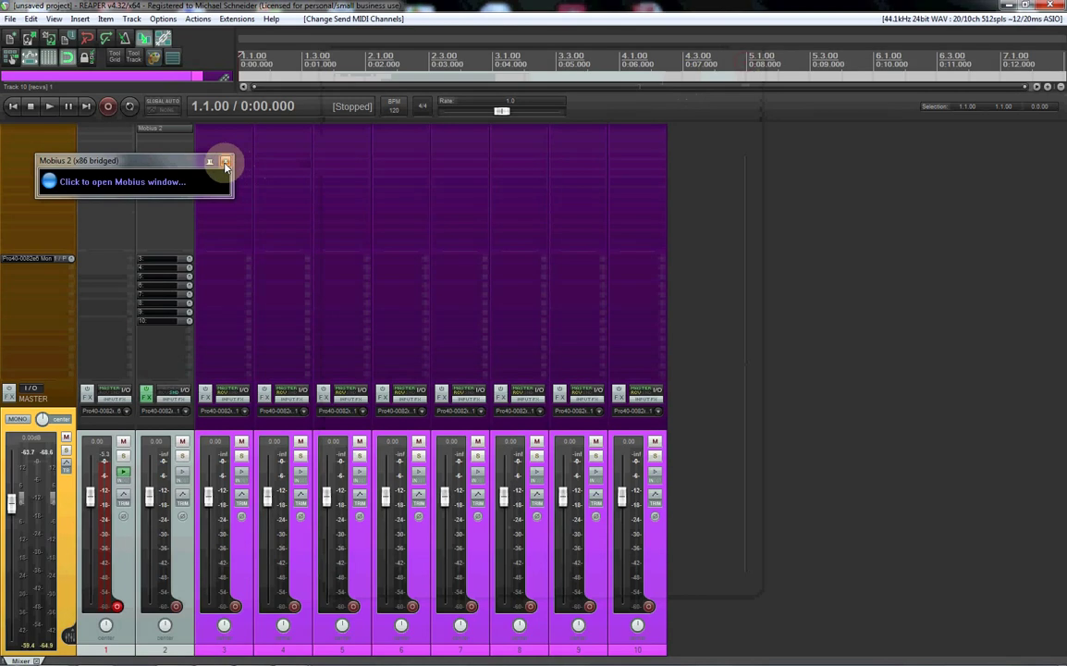
left_click(225, 162)
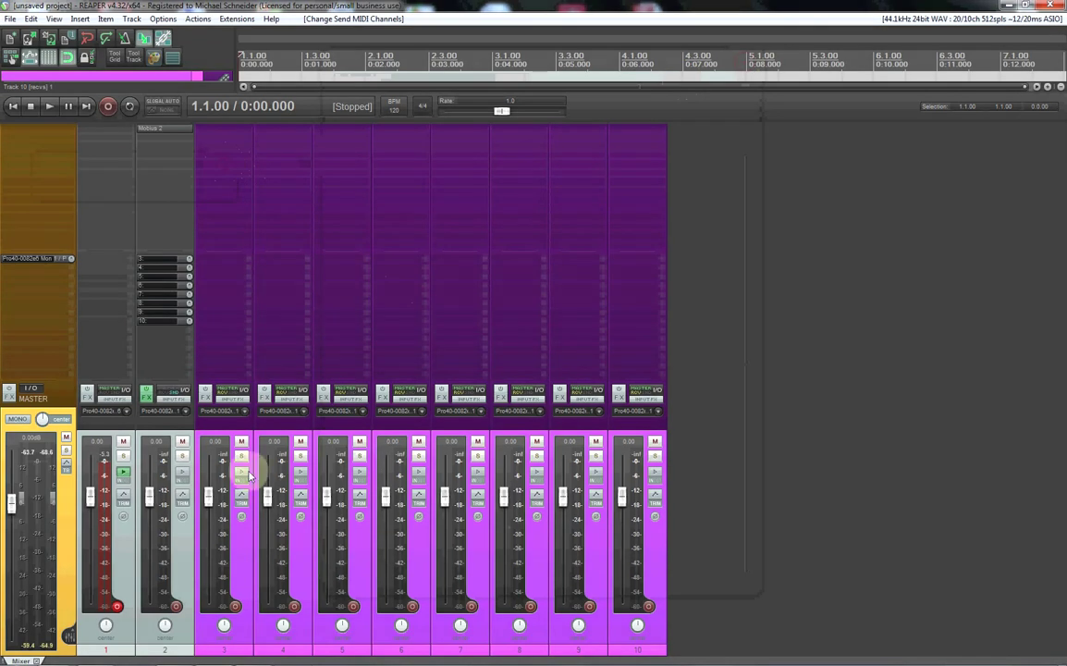
left_click(180, 130)
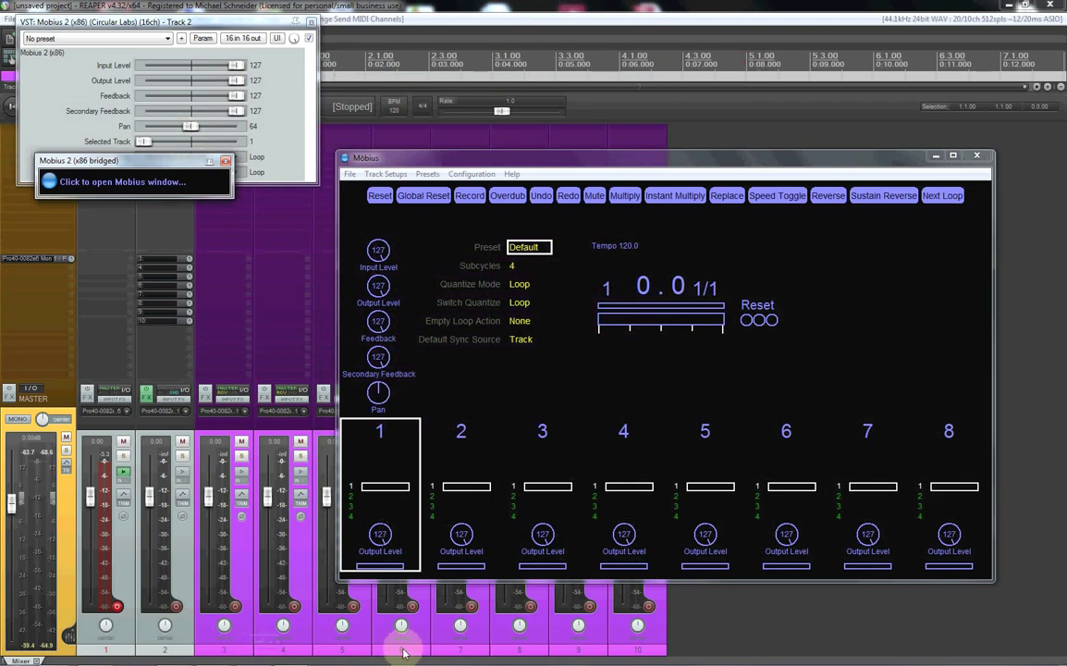
left_click(892, 148)
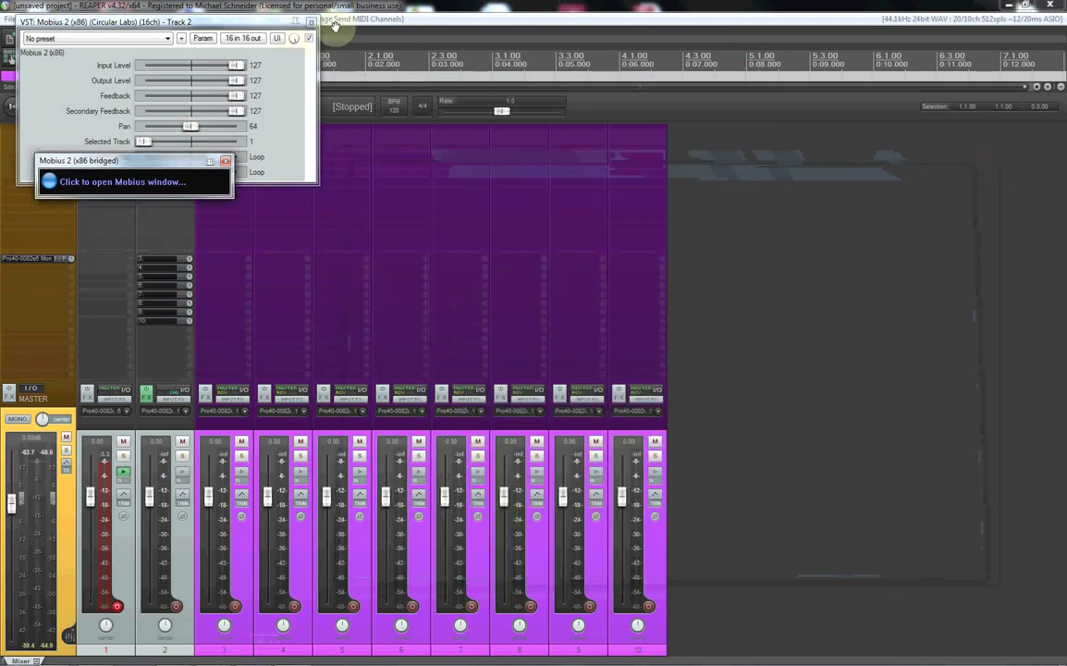
left_click(311, 21)
left_click(225, 160)
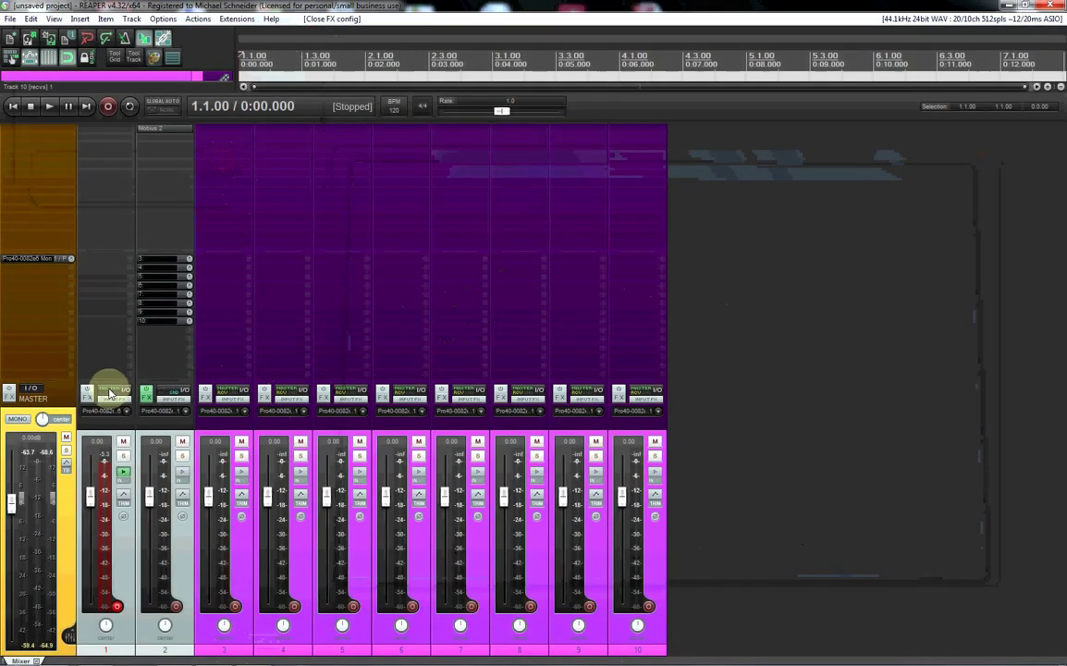
Turn off track 1's master send in its routing window.
left_click(113, 395)
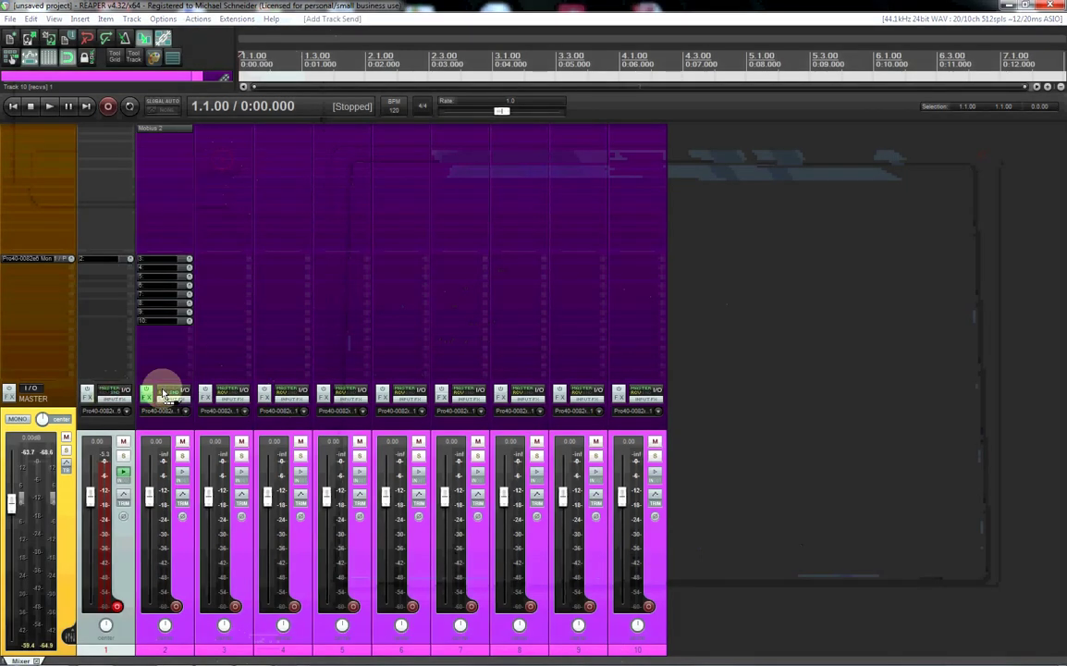
left_click(361, 397)
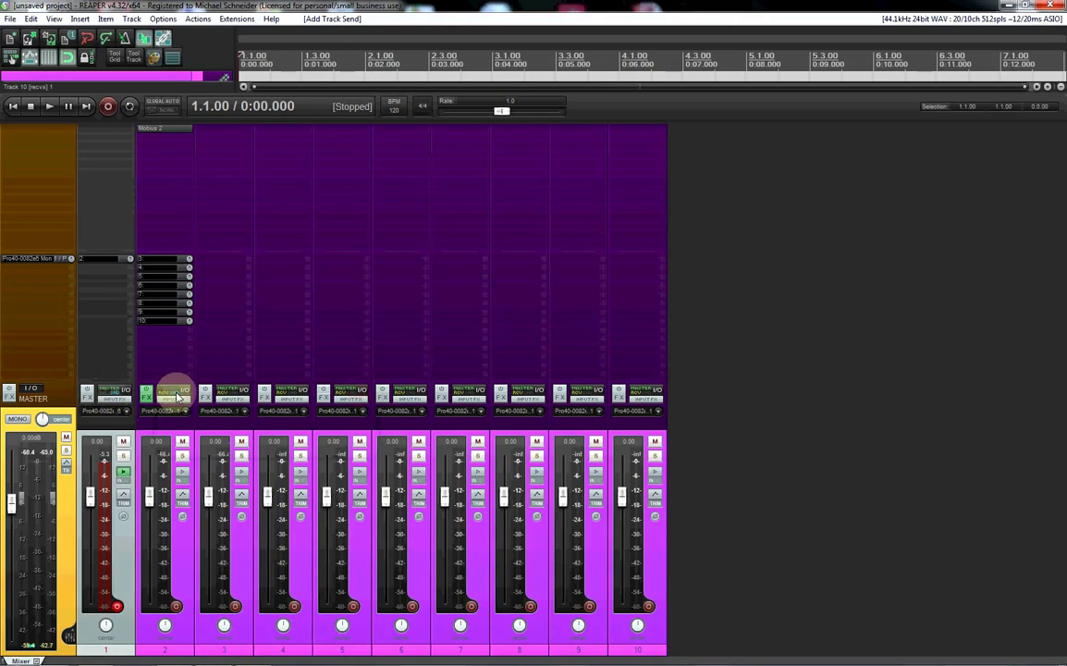
left_click(115, 388)
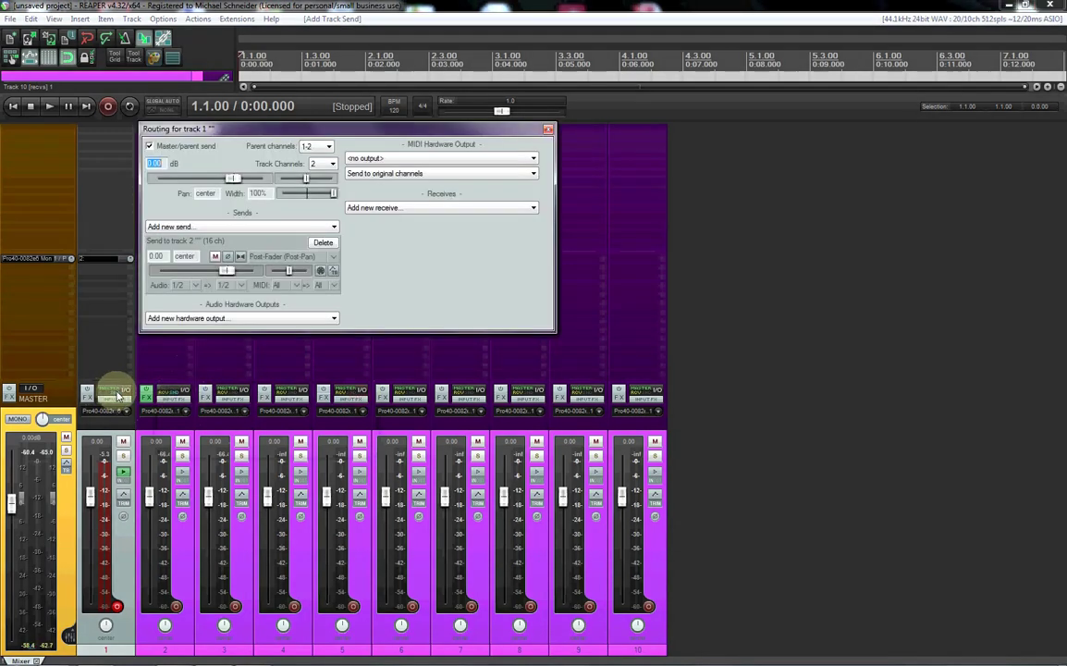
left_click(168, 148)
left_click(548, 128)
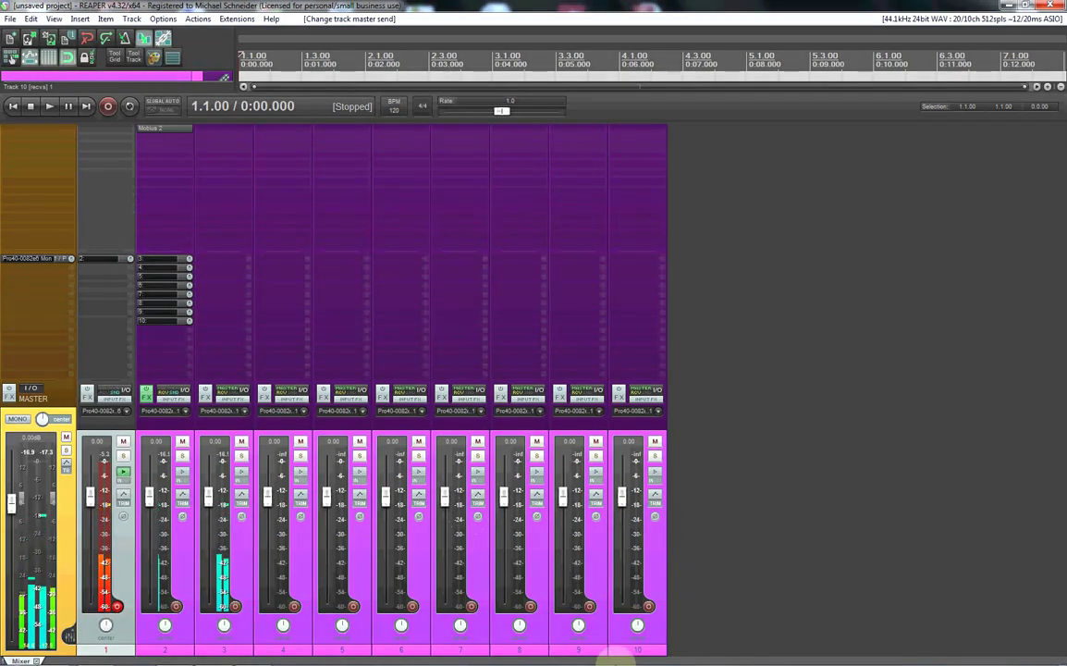
mouse_move(346, 637)
left_click(216, 651)
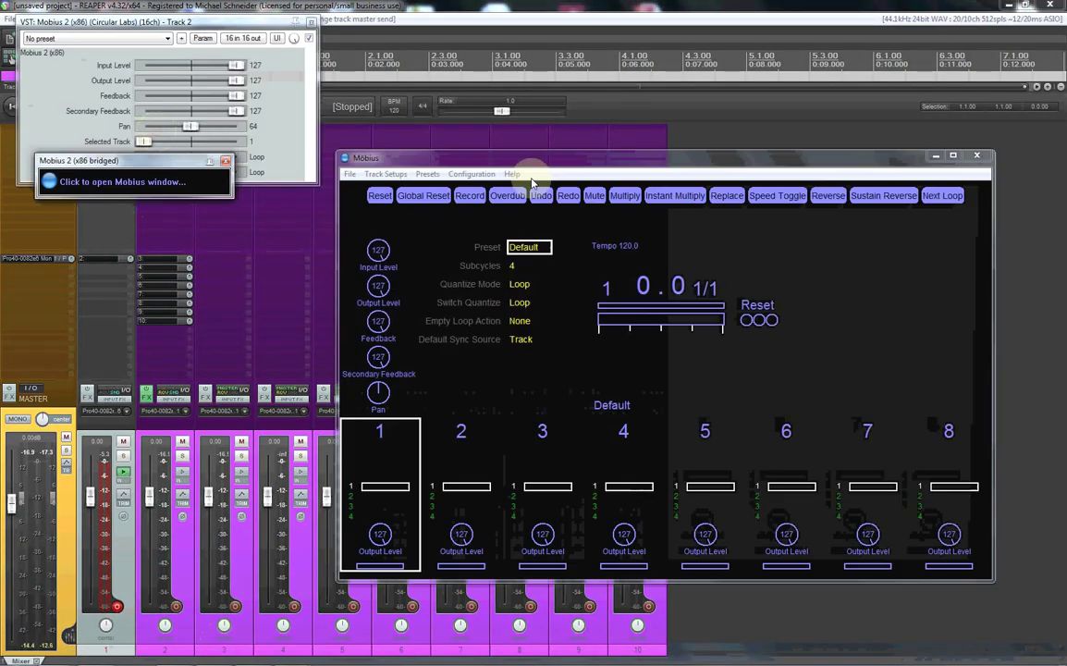
left_click_drag(547, 163, 613, 24)
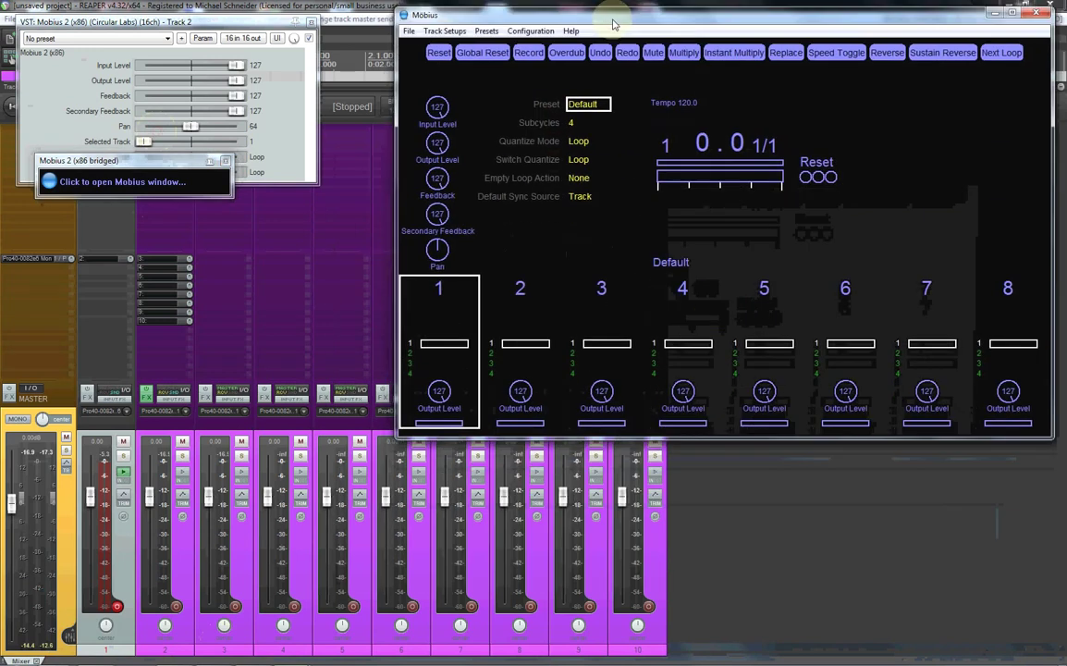
left_click(542, 323)
left_click(610, 286)
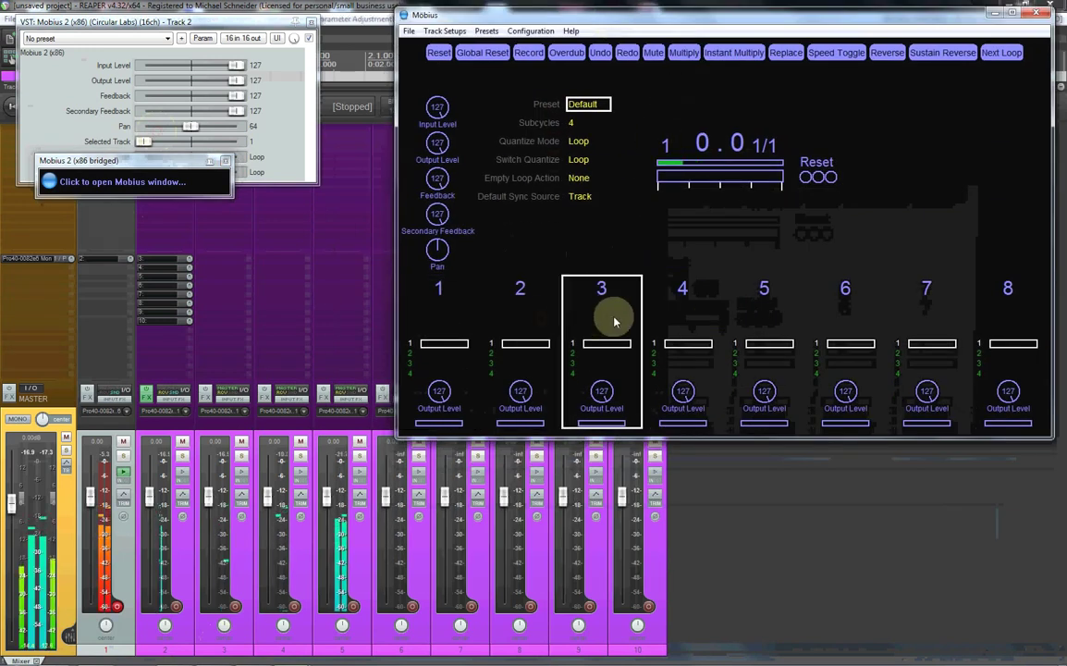
left_click(688, 305)
left_click(774, 316)
left_click(845, 293)
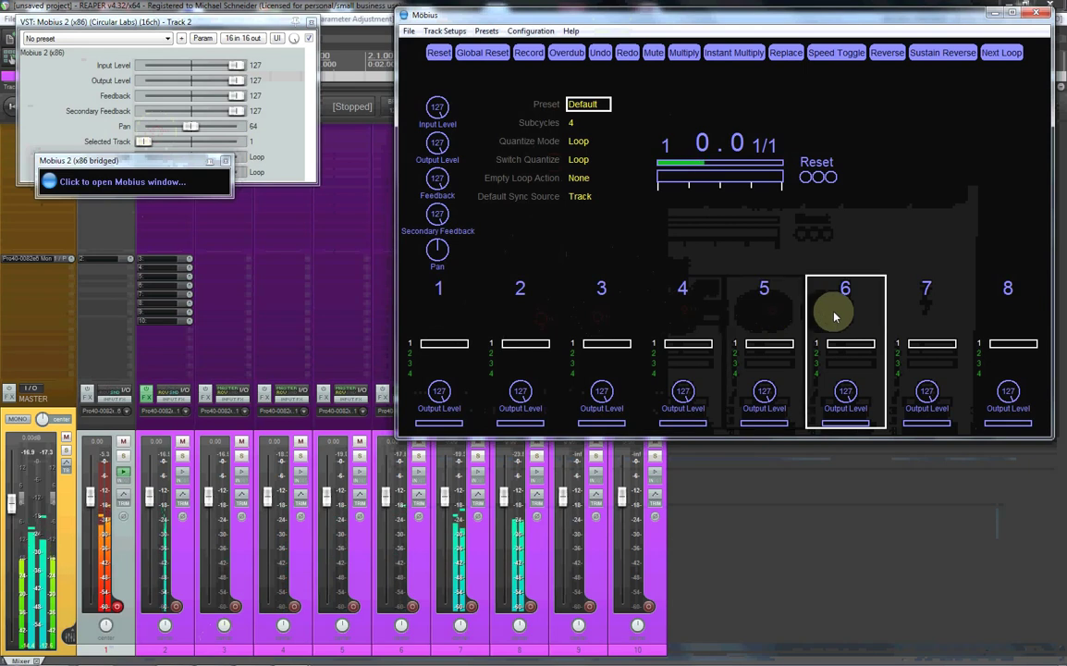
left_click(923, 306)
left_click(1006, 316)
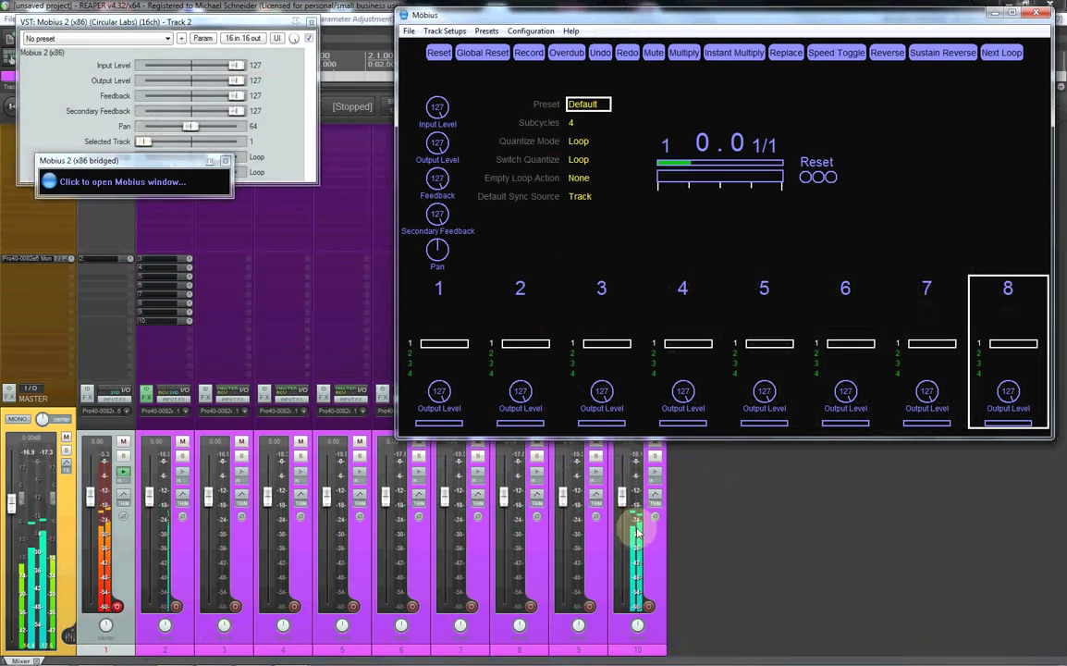
left_click(443, 305)
left_click(541, 312)
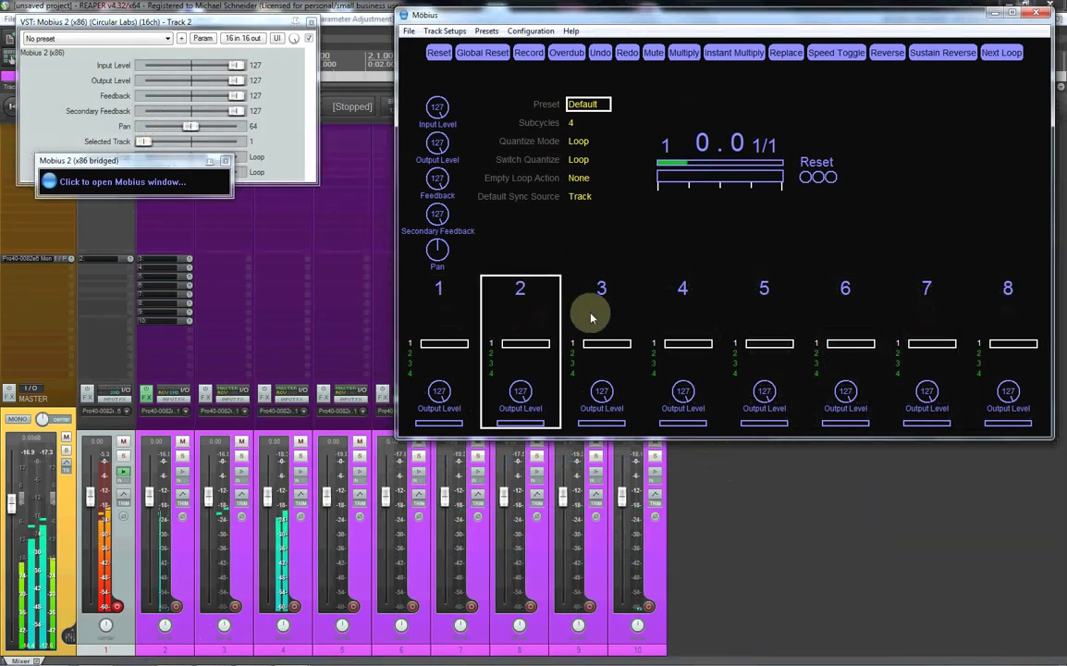
left_click(624, 294)
left_click(686, 317)
left_click(767, 307)
left_click(845, 305)
left_click(924, 306)
left_click(1004, 302)
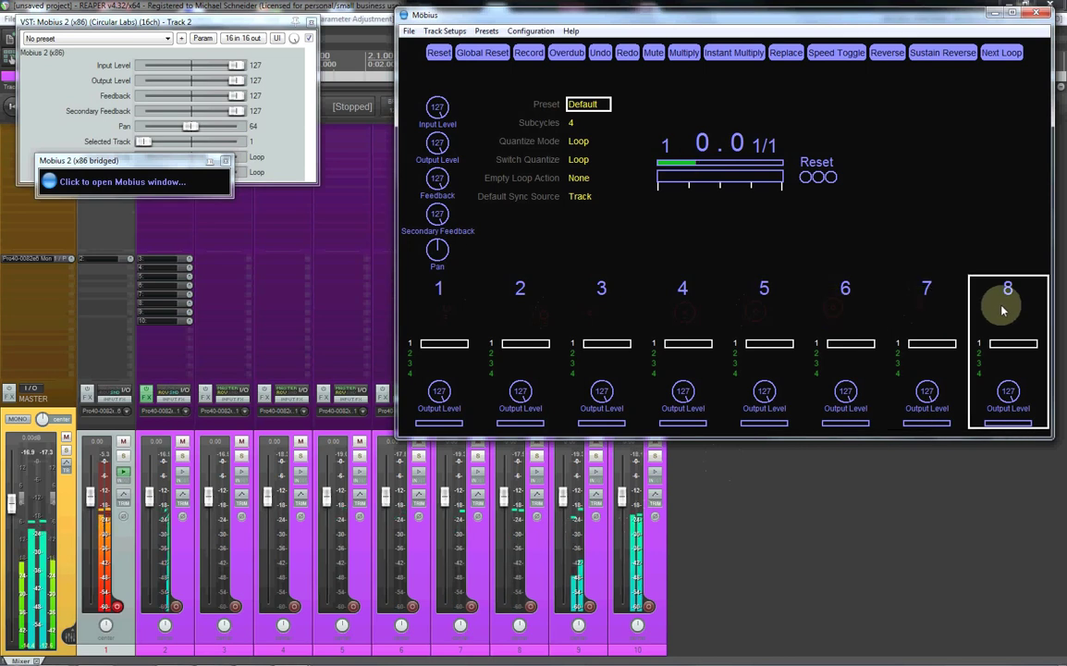
left_click(456, 314)
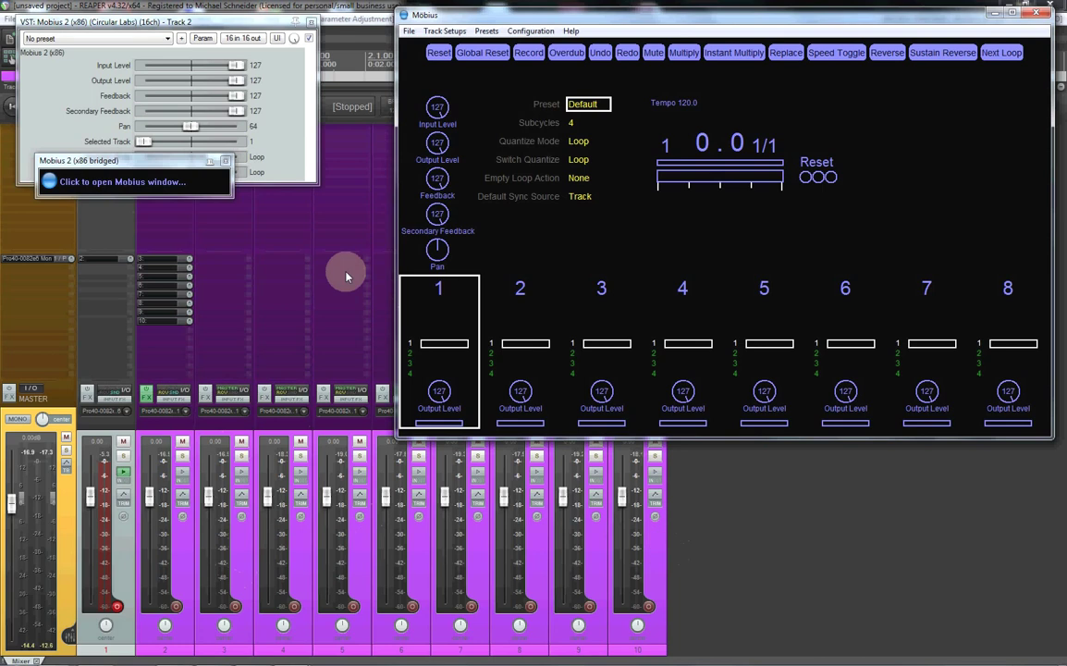
left_click(308, 21)
left_click(225, 161)
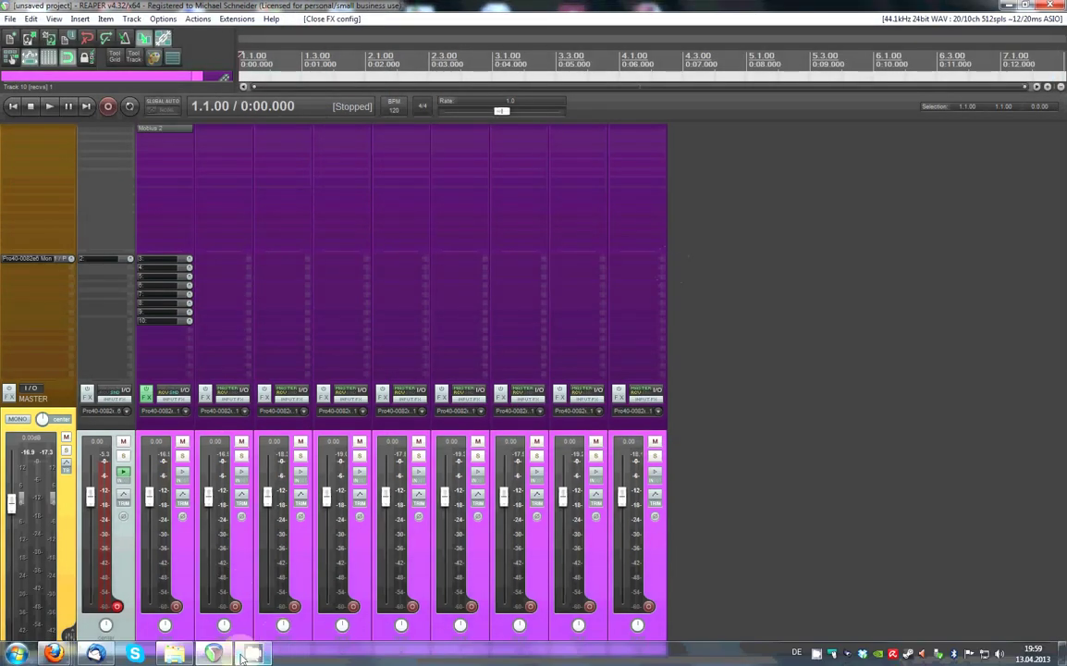
Select tracks 3 through 10 in the mixer and record-arm them together.
left_click(213, 654)
left_click(260, 587)
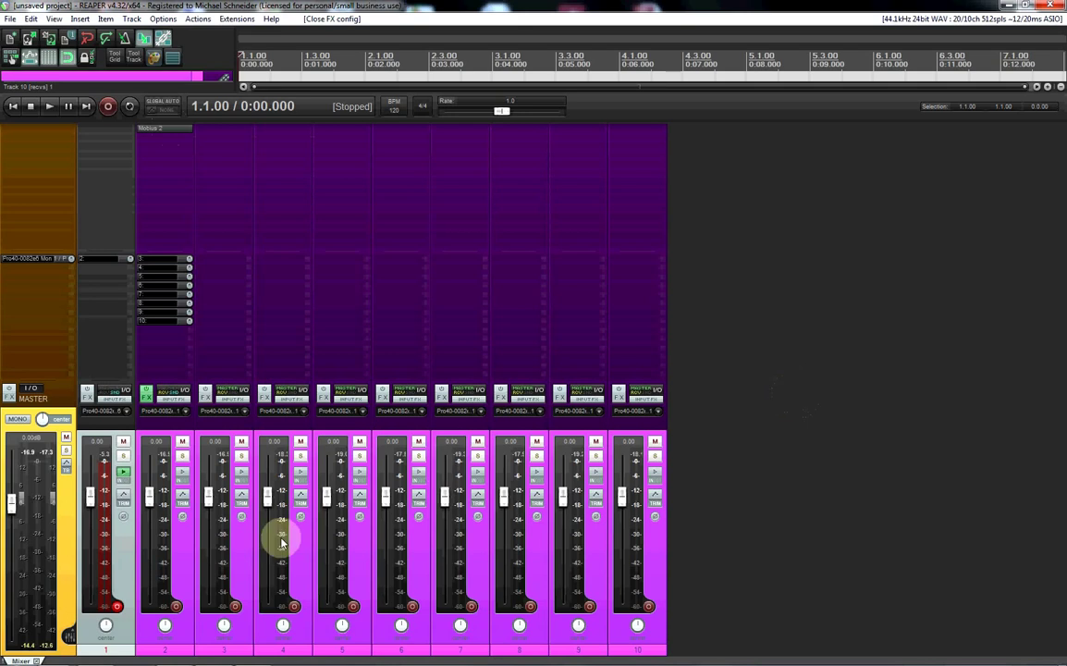
left_click(245, 552)
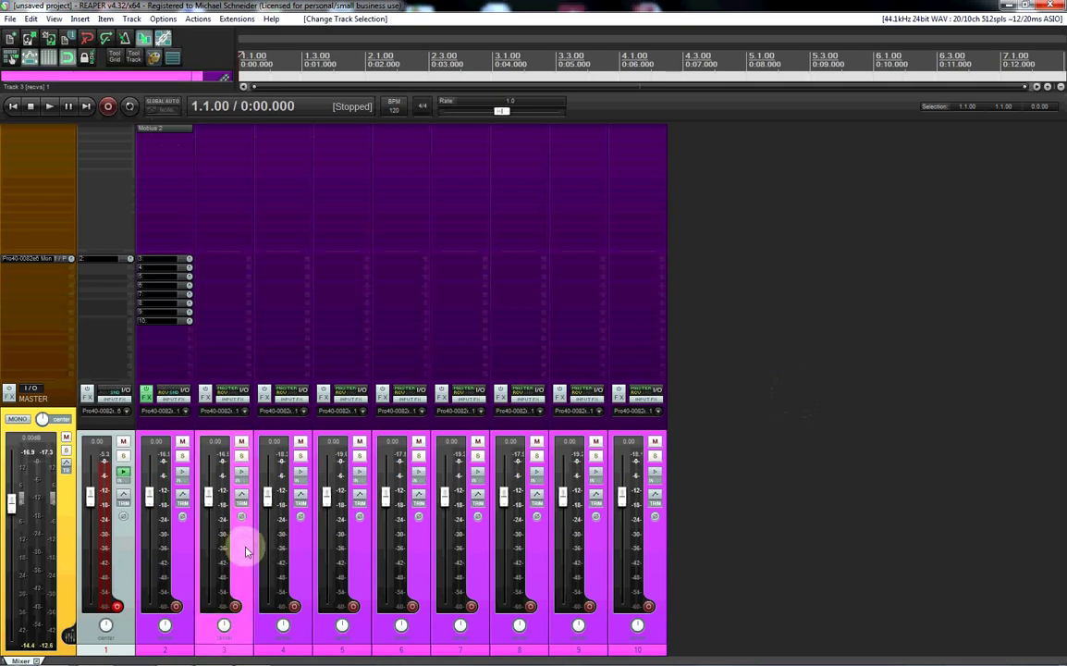
left_click(662, 553, "shift")
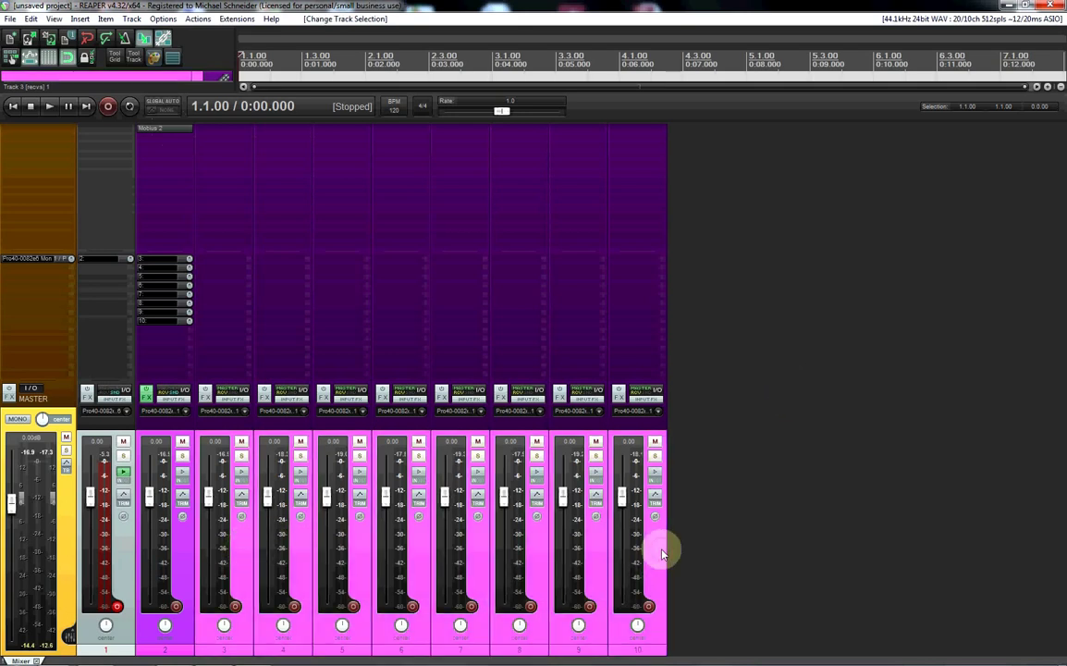
left_click(471, 607)
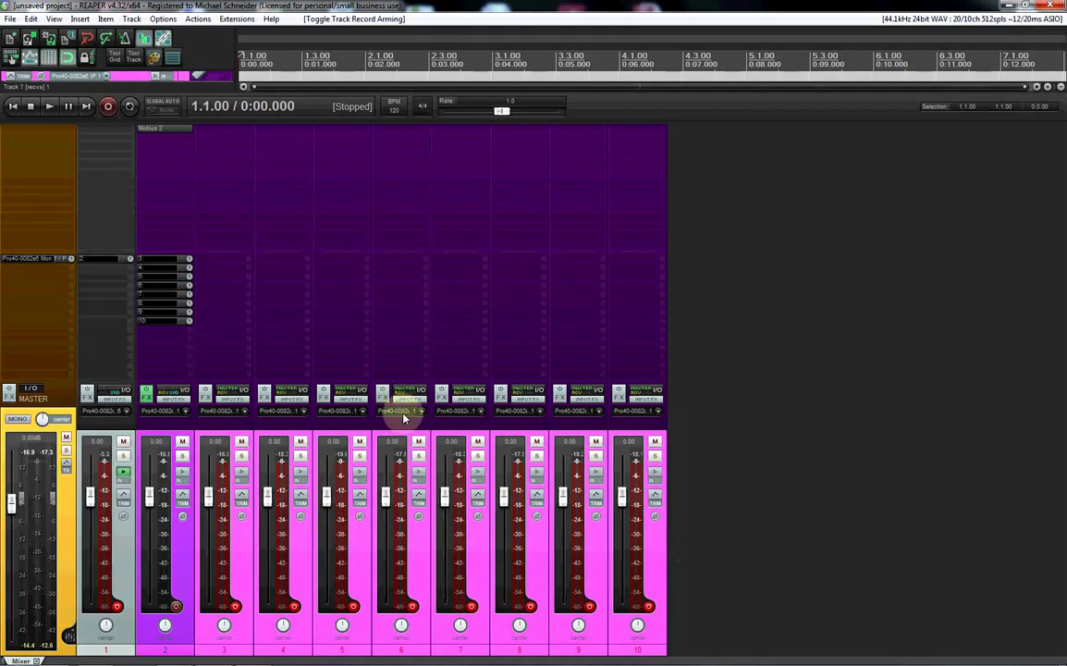
Set the selected tracks 3–10 to Record: output (stereo, latency compensated).
right_click(413, 608)
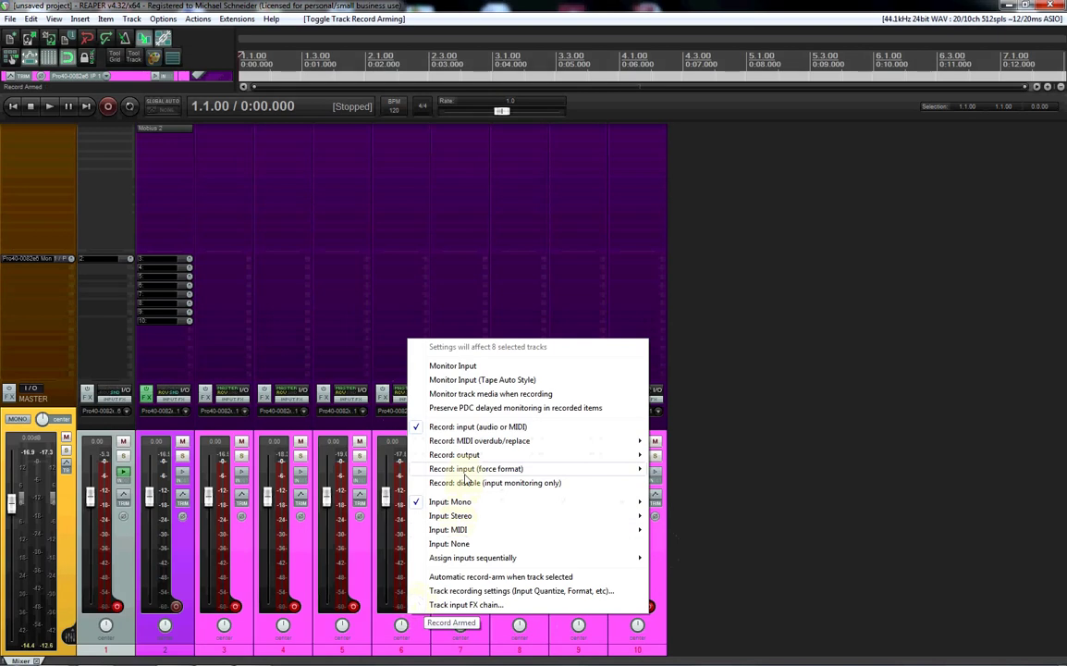
mouse_move(558, 456)
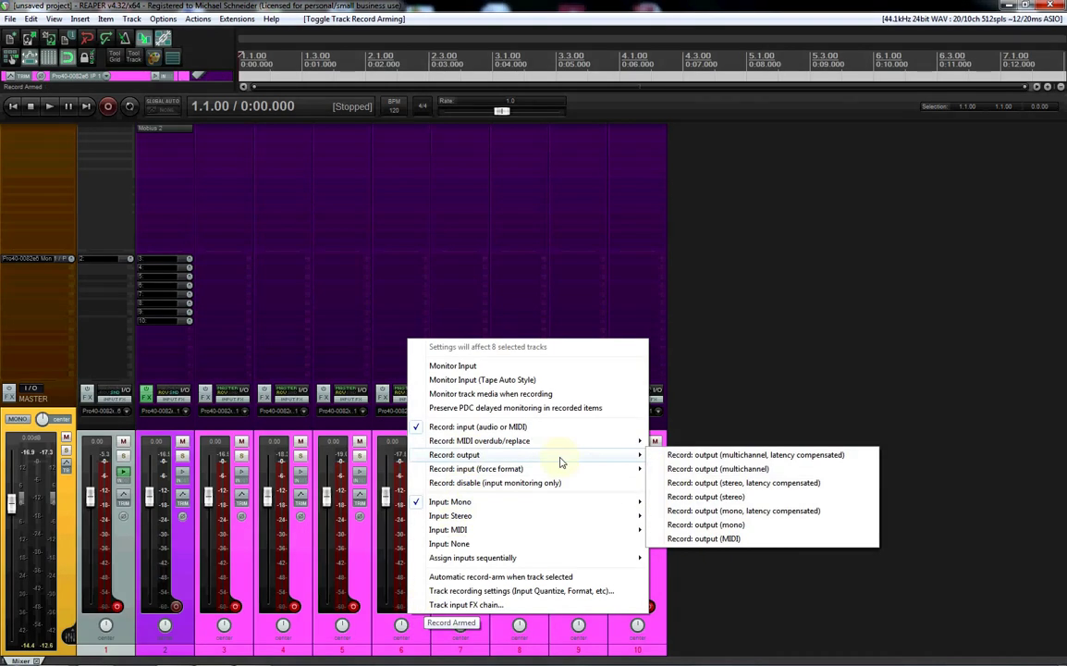
left_click(751, 484)
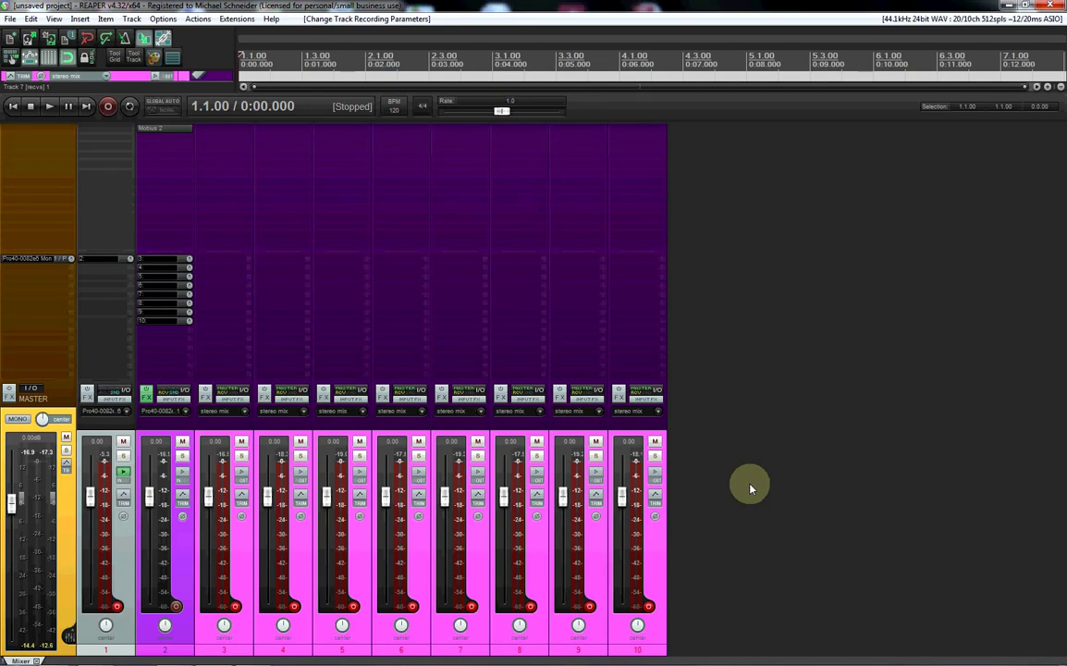
Deselect the tracks and check track 8's input choices without changing them.
left_click(751, 489)
left_click(524, 412)
mouse_move(578, 425)
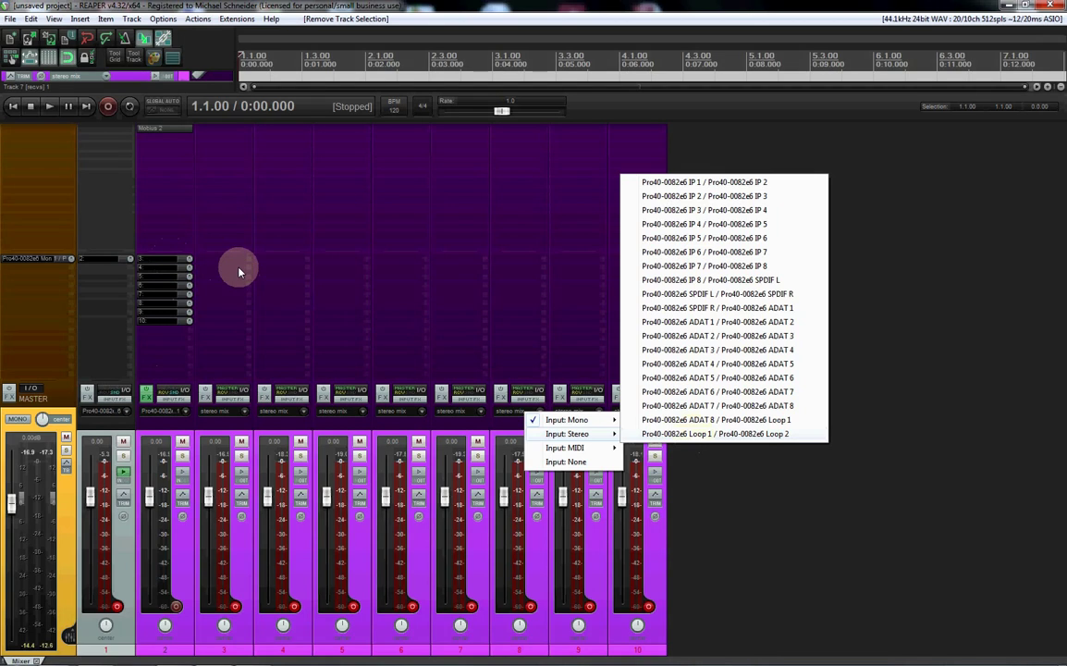
key("Escape")
key("Escape")
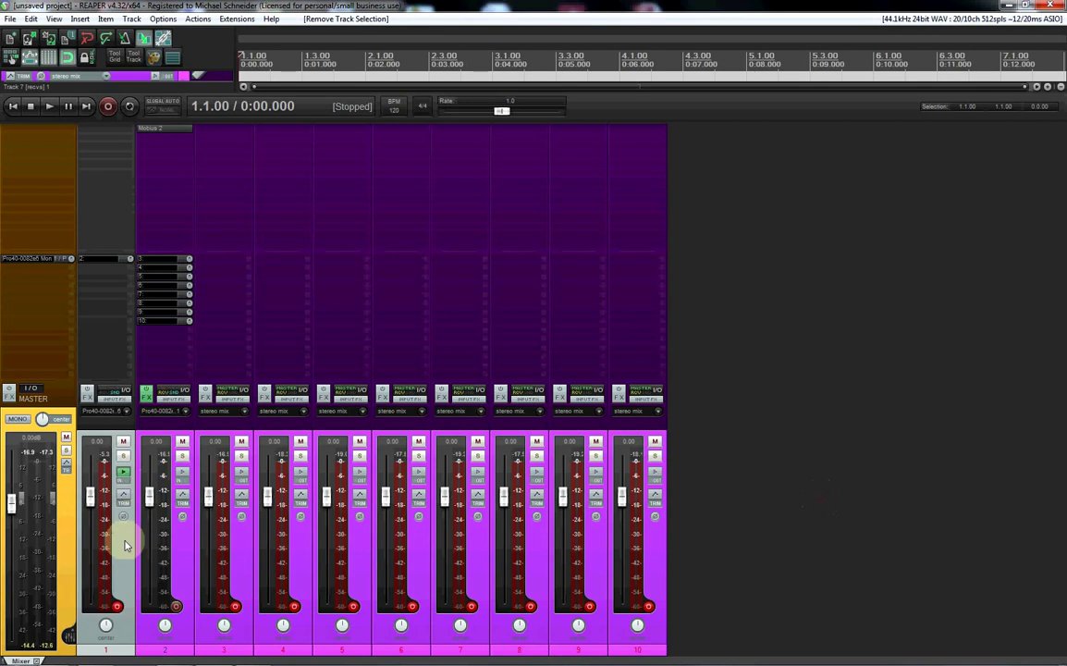
Set track 1 to Record: disable (input monitoring only).
left_click(120, 554)
right_click(117, 605)
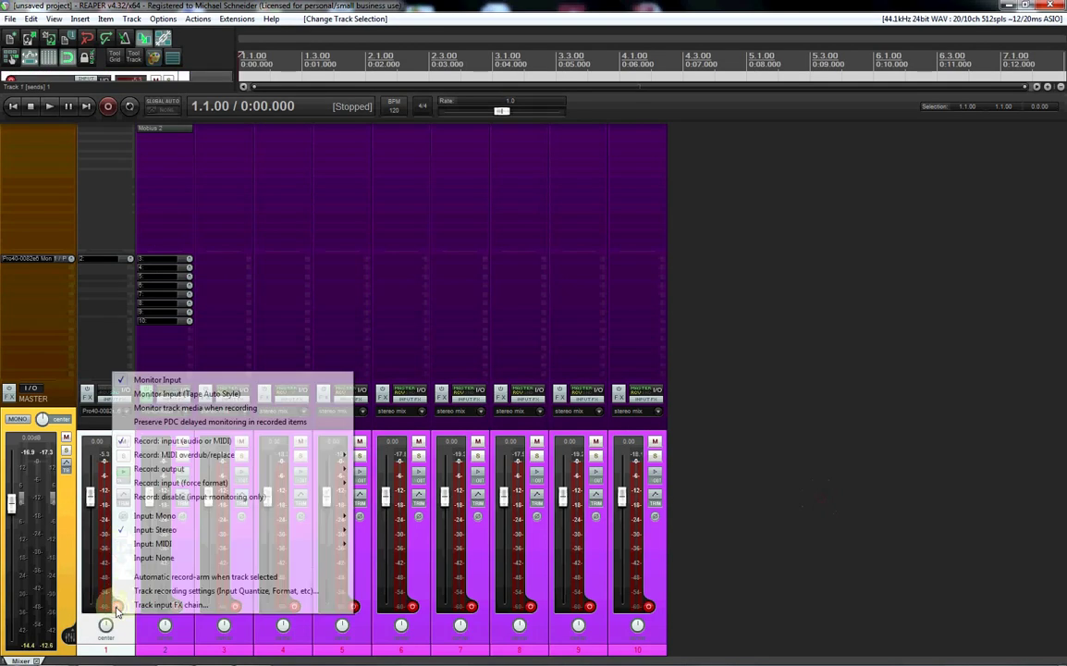
left_click(162, 496)
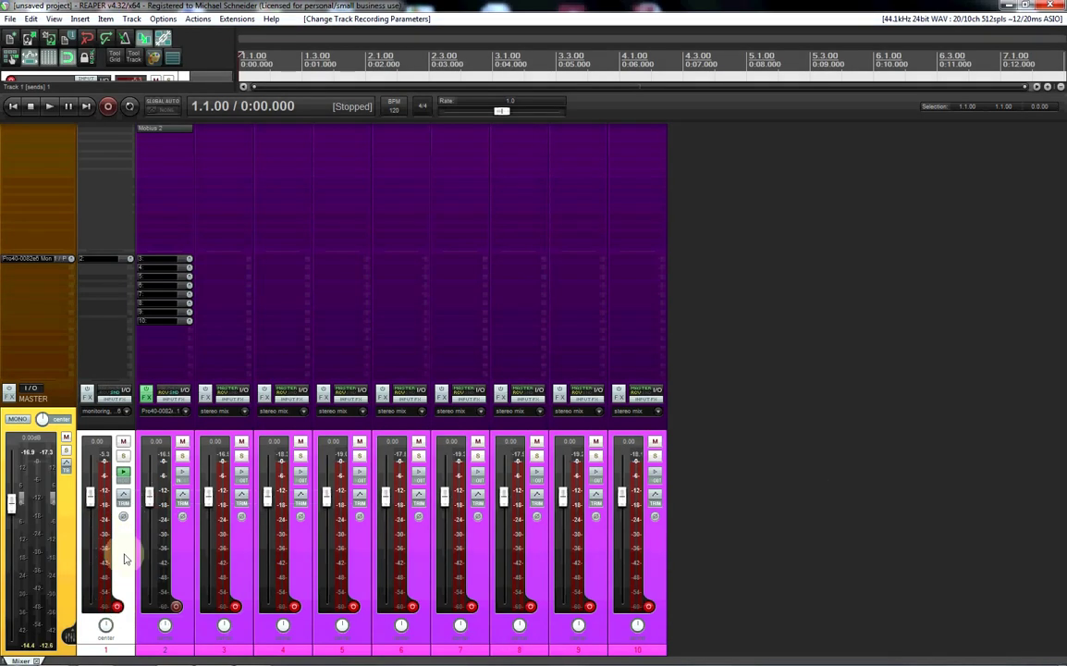
Clear the selection, then select the Mobius track 2.
left_click(738, 486)
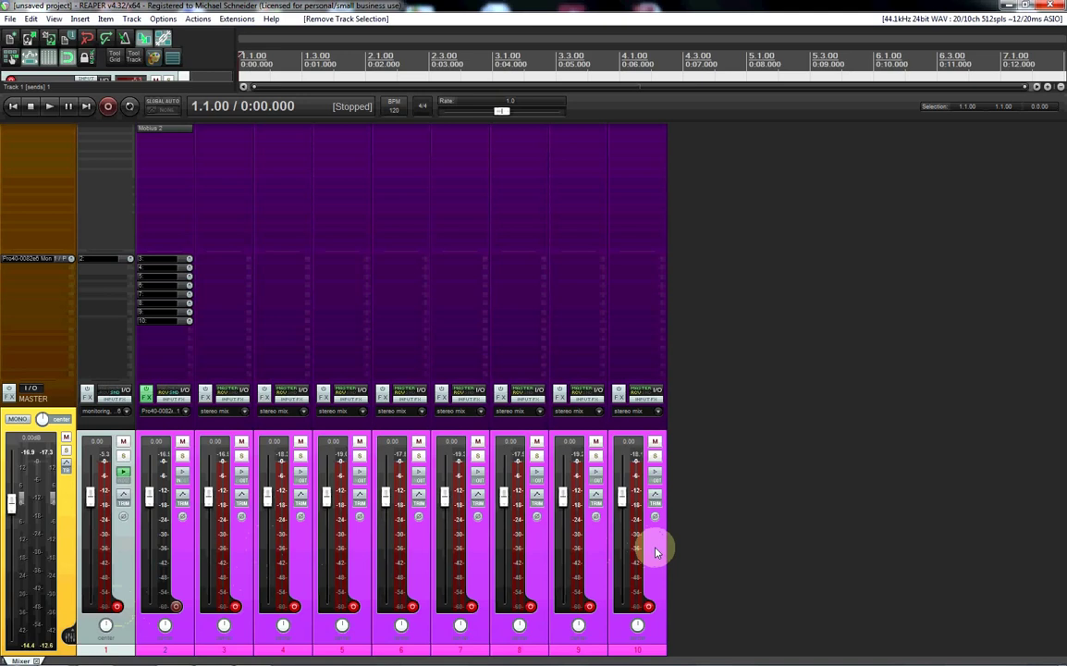
left_click(121, 510)
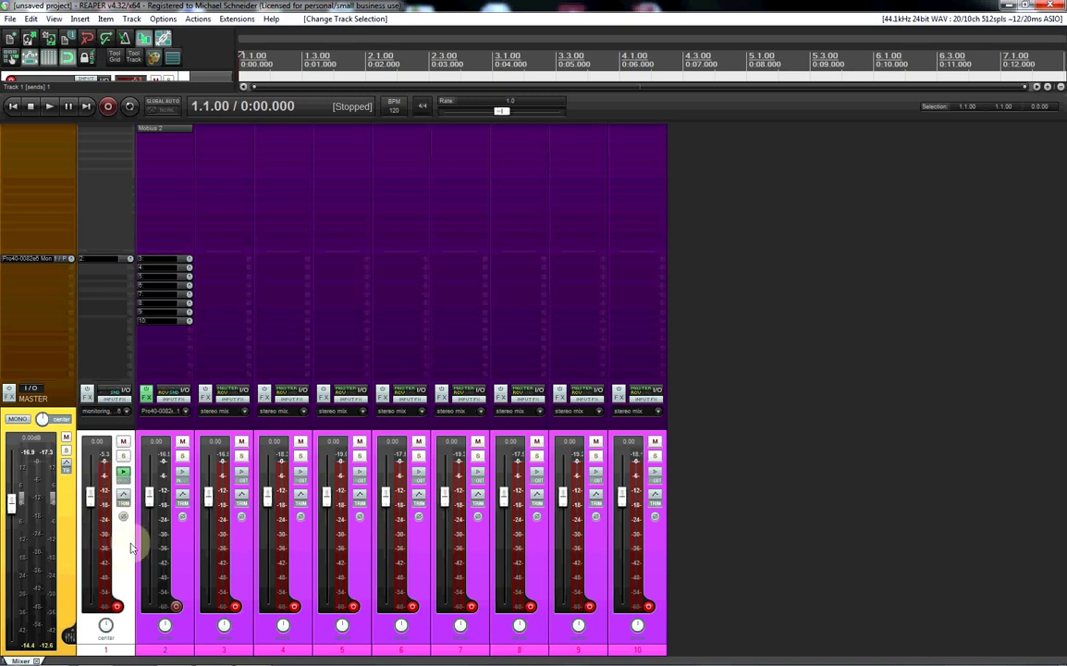
left_click(182, 555)
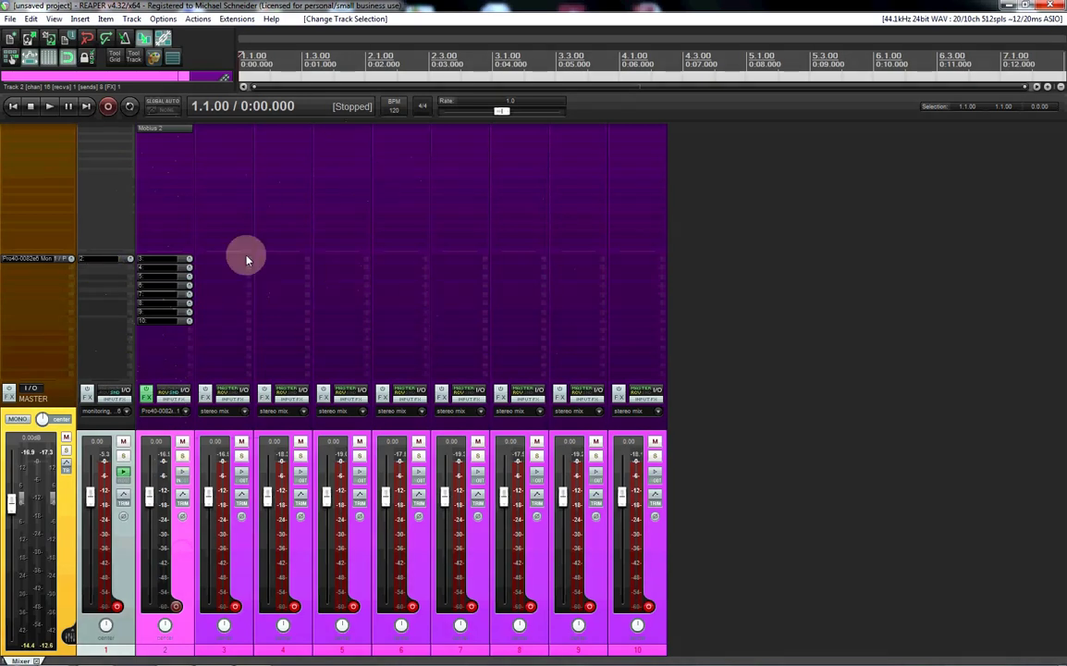
Set track 2's input to MIDIIN2 (UM-2G) all channels, then record-arm it with monitoring on.
left_click(163, 410)
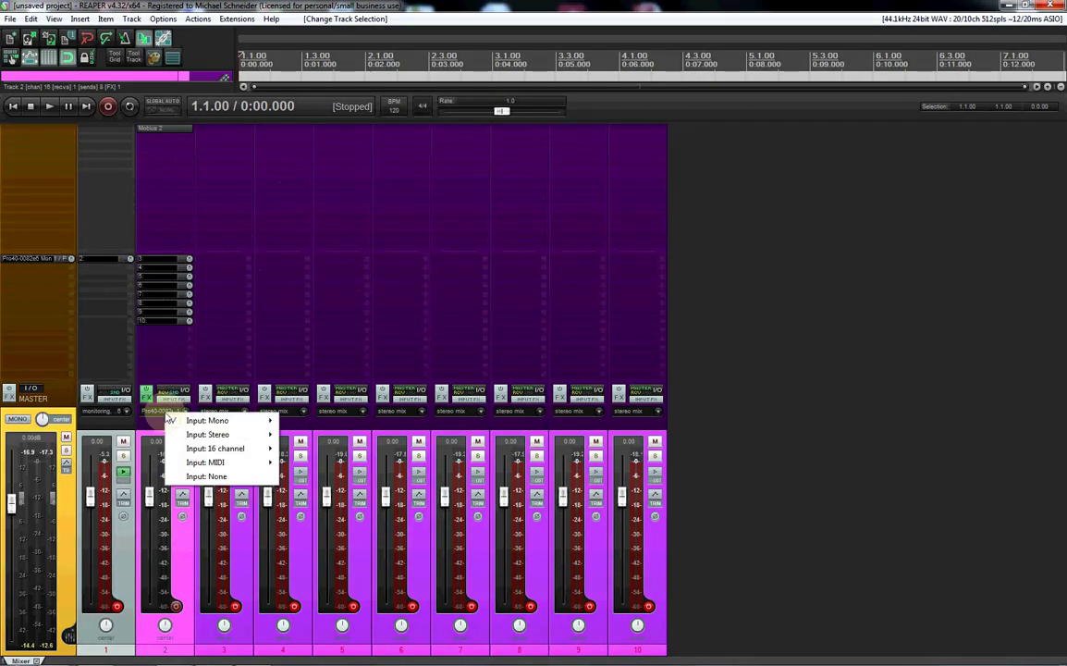
mouse_move(261, 462)
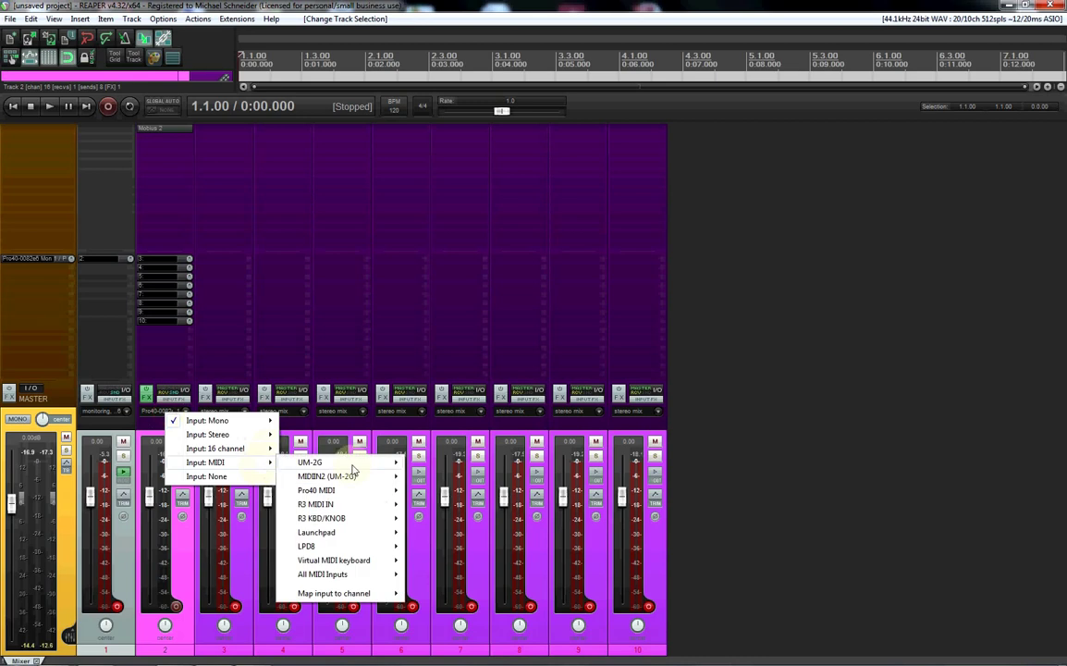
mouse_move(351, 475)
left_click(444, 252)
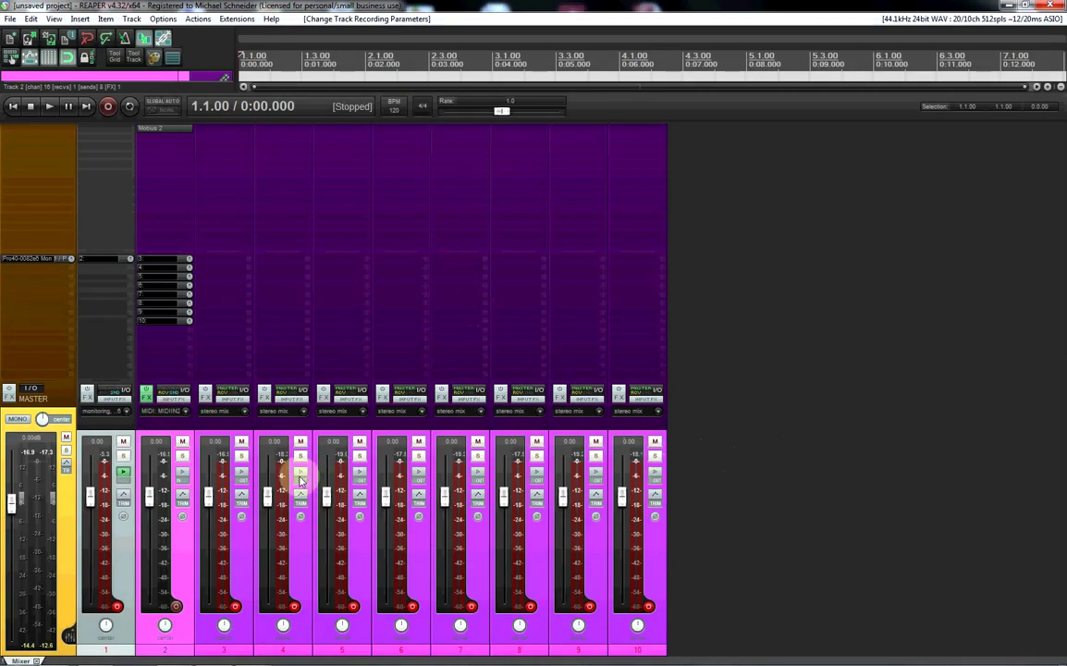
left_click(173, 605)
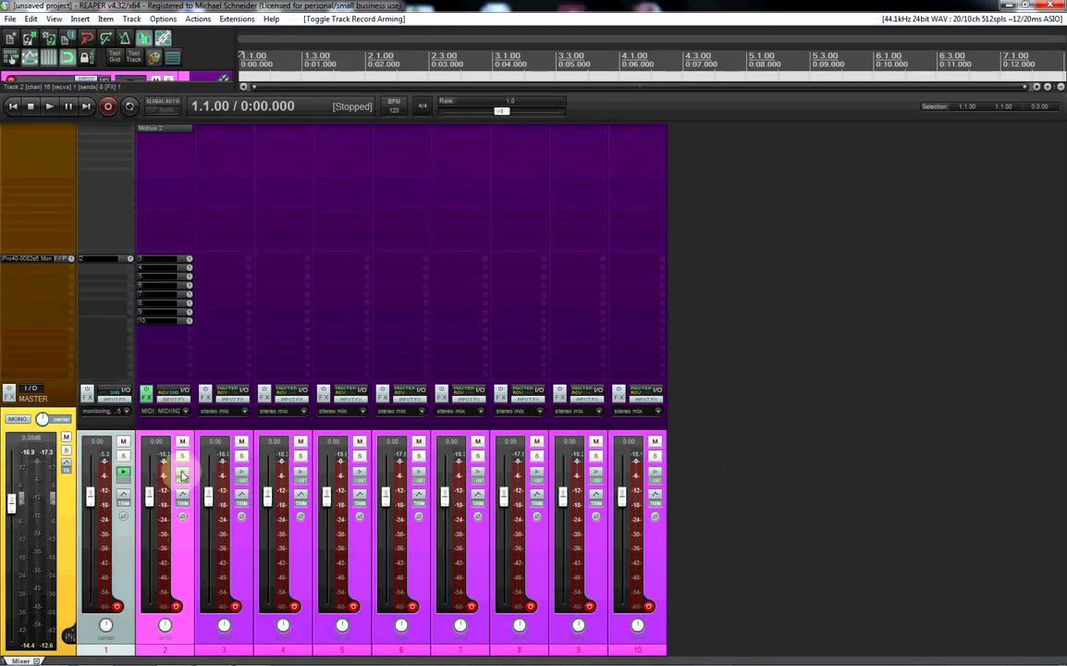
left_click(182, 474)
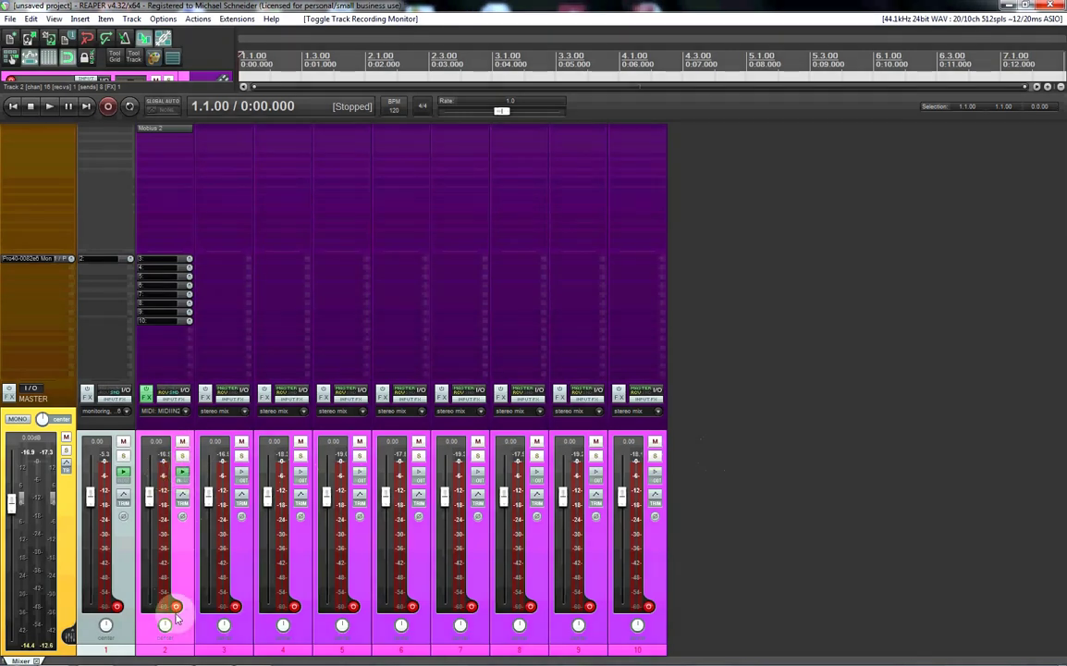
Open the Mobius looper window from track 2's FX and move it lower on screen.
left_click(166, 135)
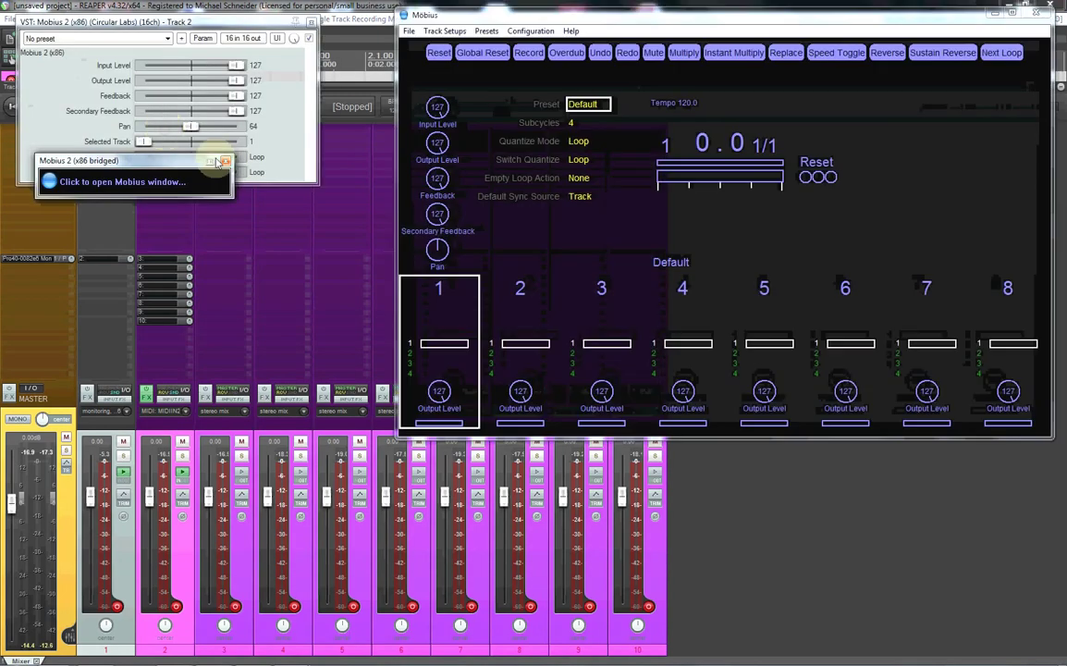
left_click(311, 22)
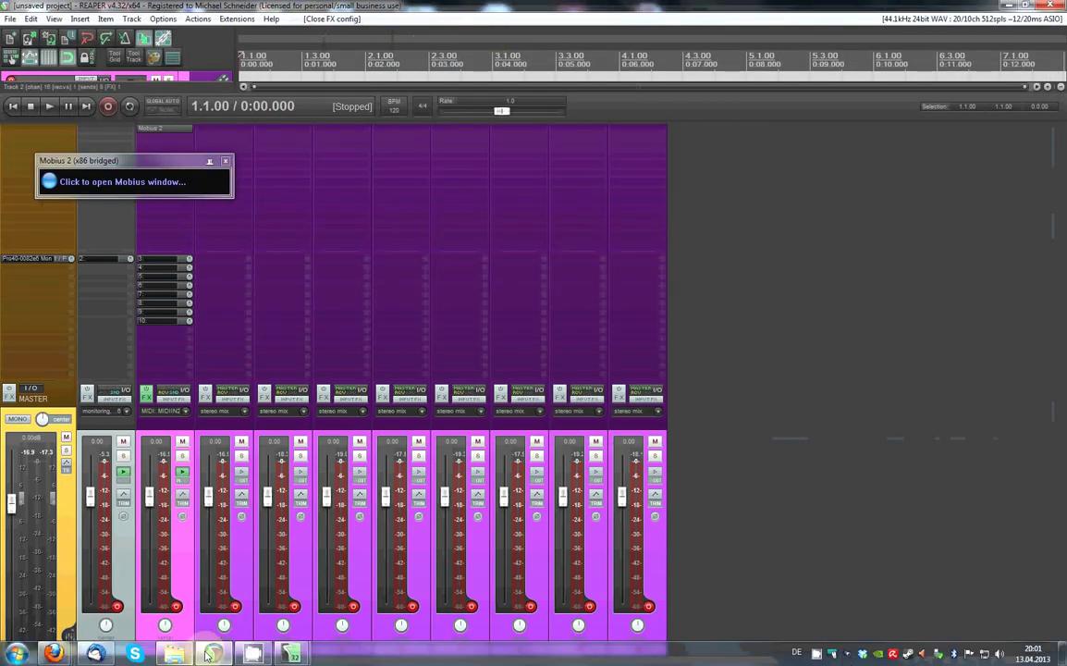
mouse_move(291, 653)
left_click(344, 597)
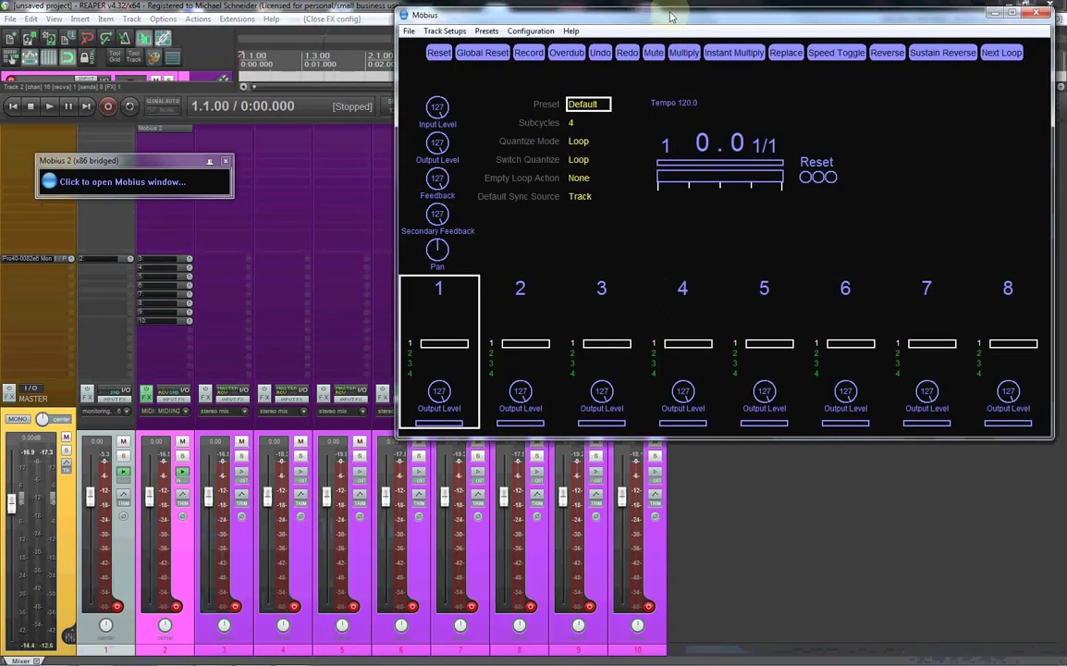
left_click_drag(665, 9, 656, 36)
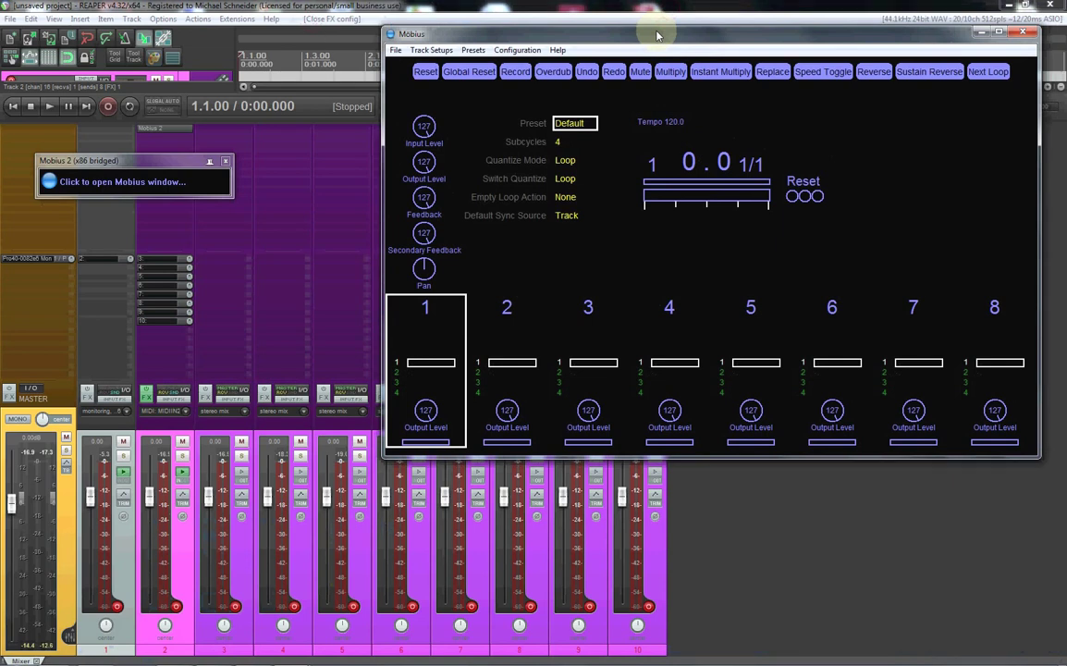
Step Mobius's active track from 1 up to 5 and back down to 1.
key("2")
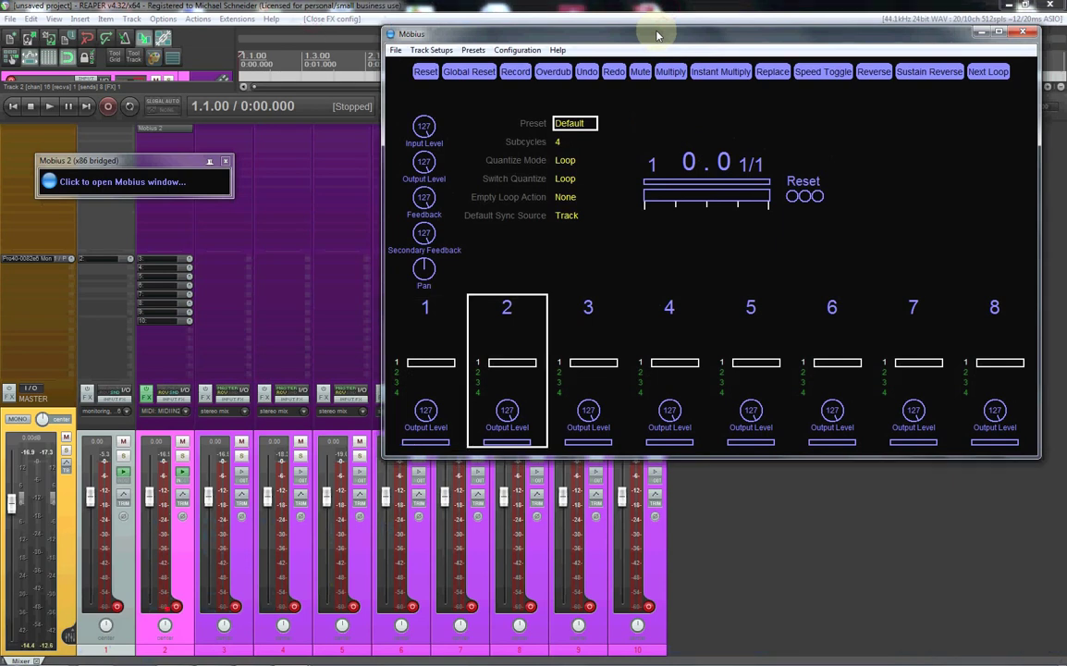
key("3")
key("4")
key("5")
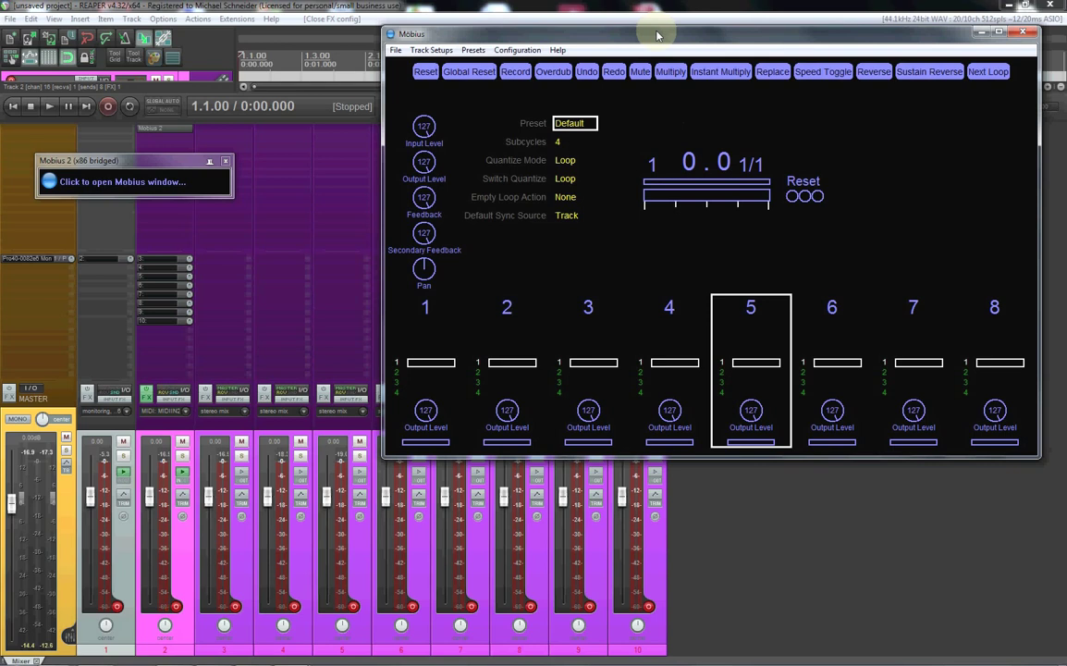
key("4")
key("3")
key("2")
key("1")
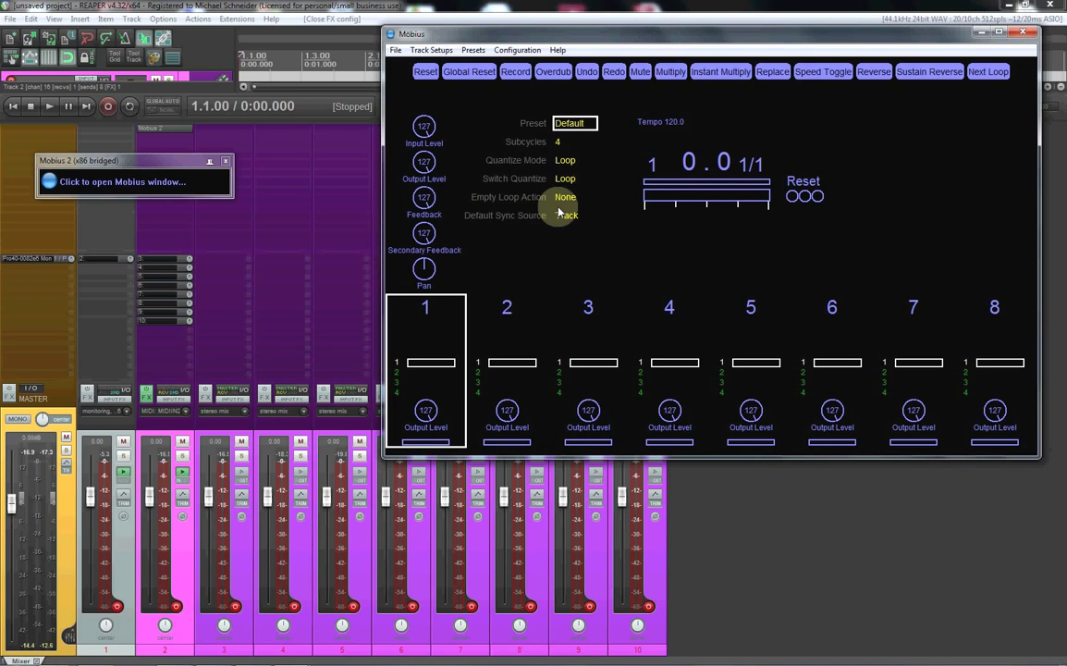
key("Right")
key("Right")
key("Right")
key("Right")
key("Left")
key("Left")
key("Left")
key("Left")
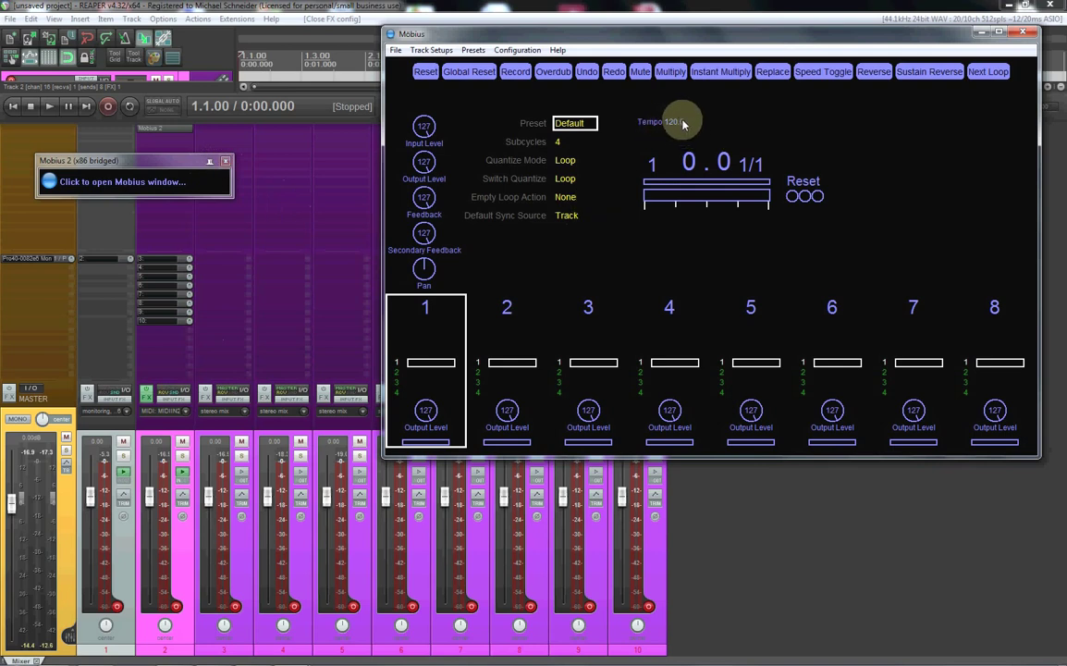
Start playback, dismiss the MIDI error, and bring the Mobius window over the mixer.
left_click(52, 108)
left_click(591, 381)
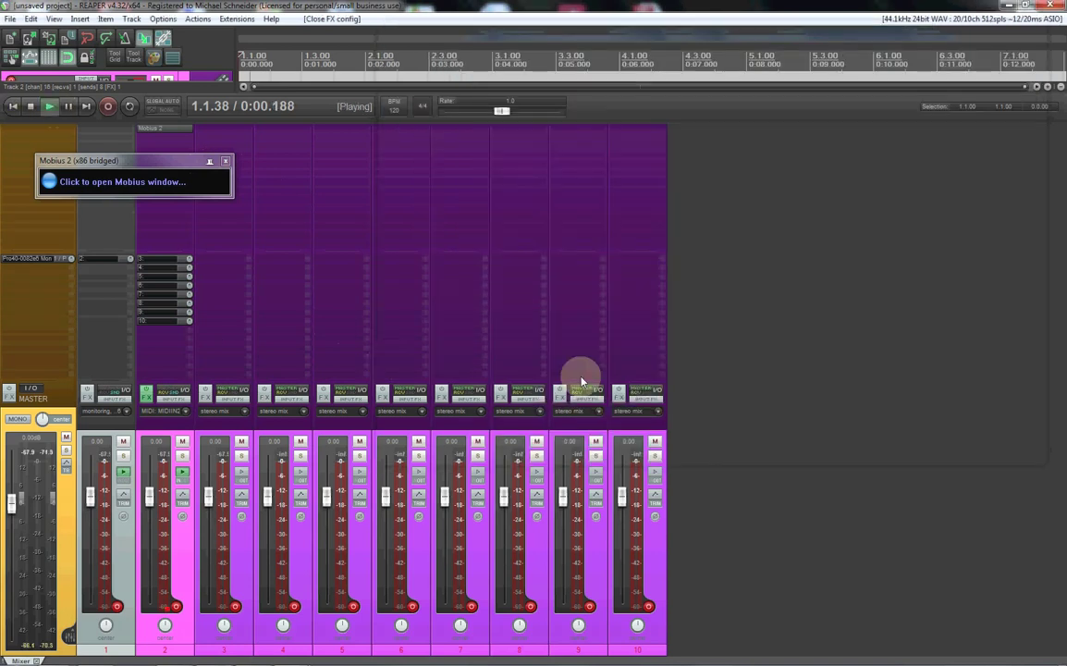
mouse_move(289, 655)
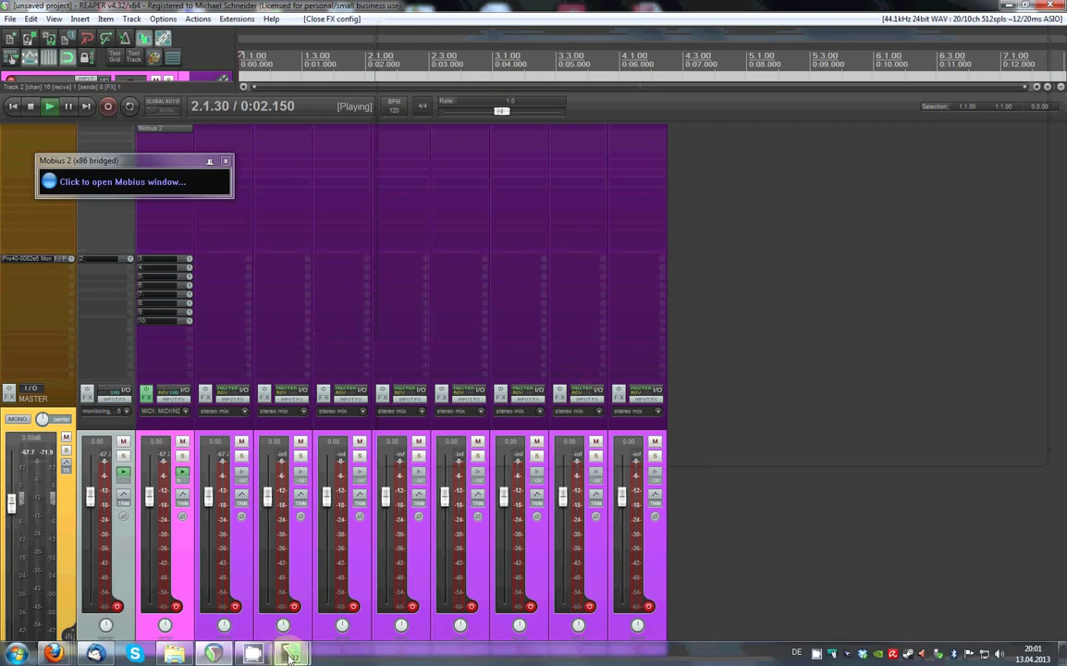
left_click(322, 521)
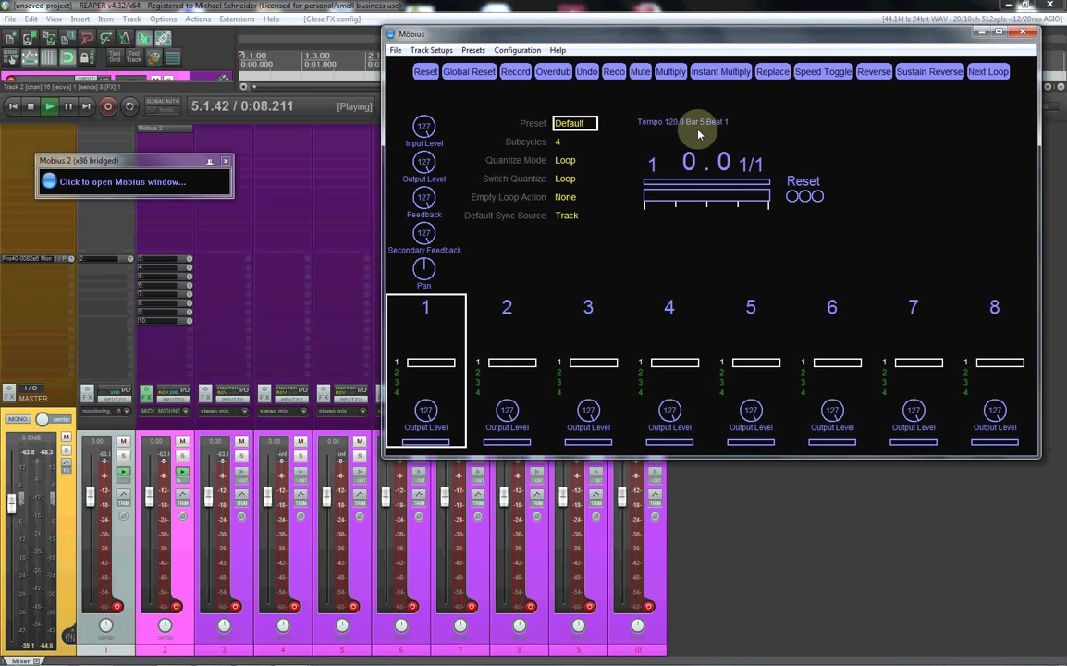
left_click_drag(690, 36, 678, 155)
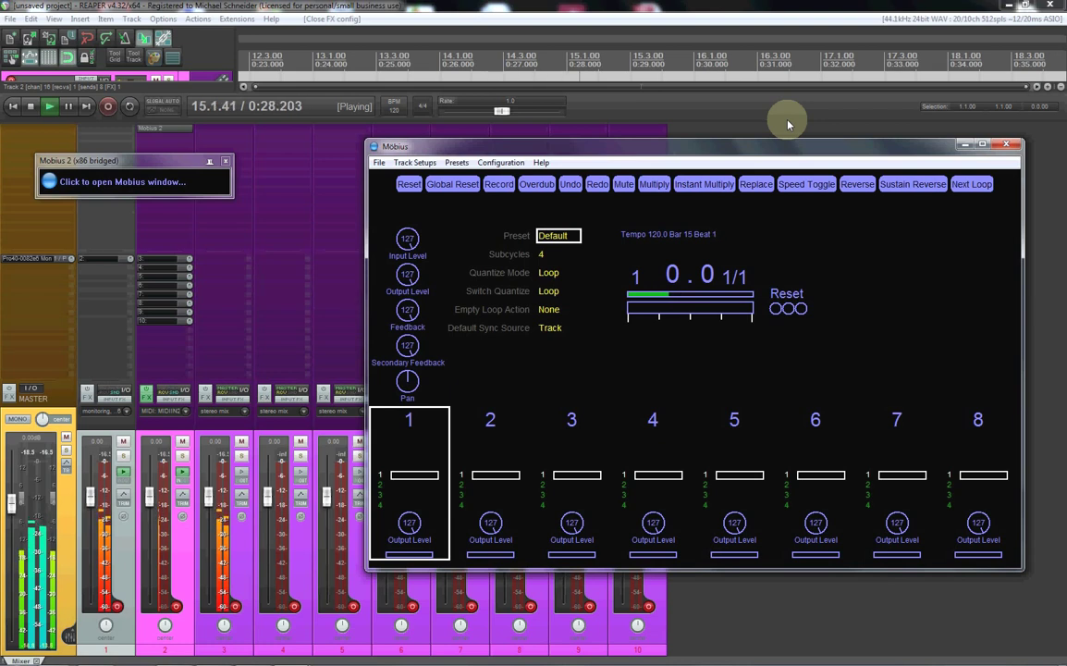
Step Mobius's active track through 2 to 8, then stop playback.
key("2")
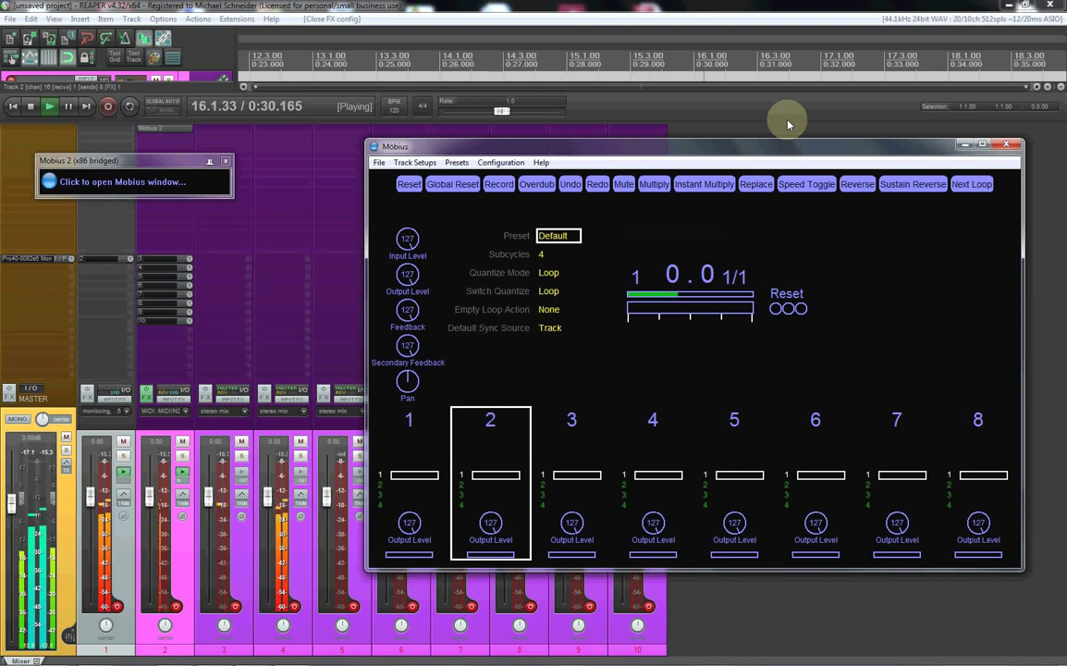
key("3")
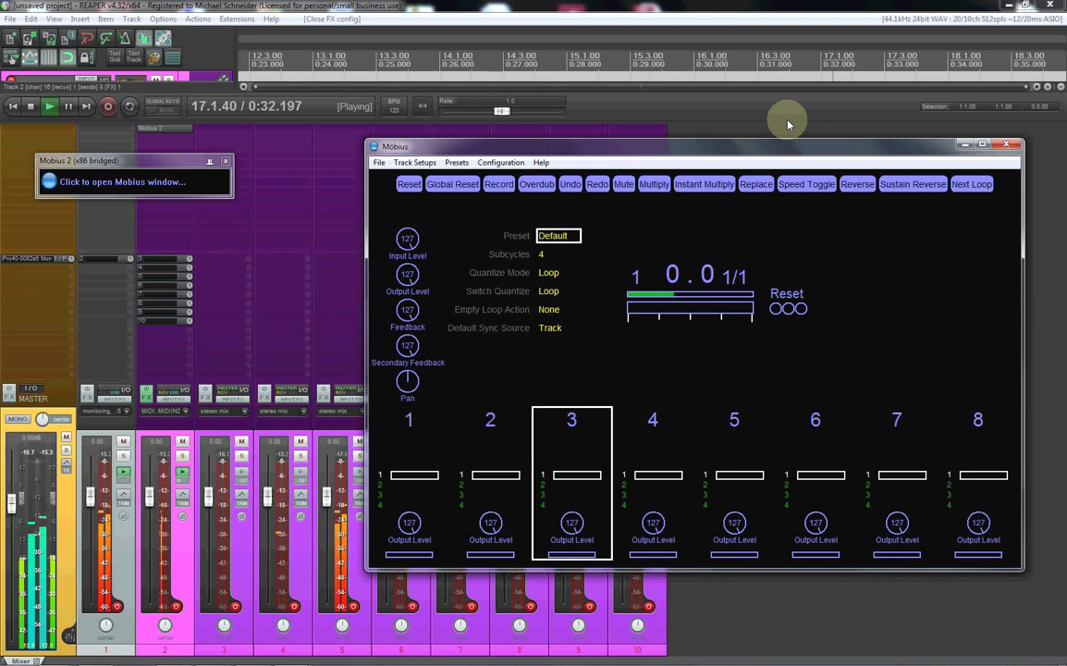
key("4")
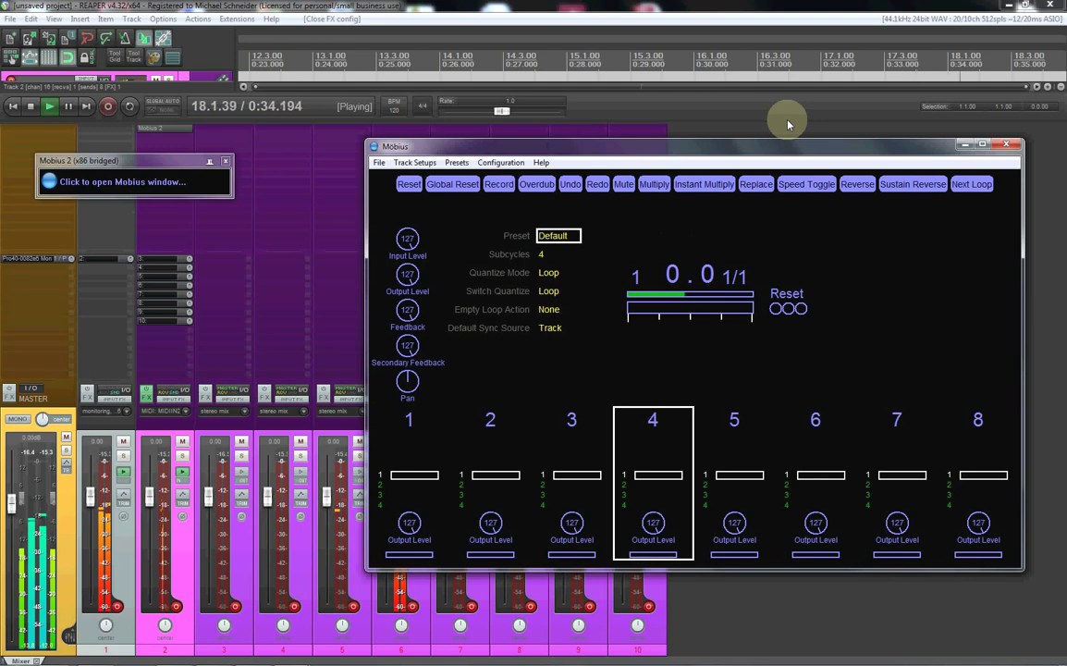
key("5")
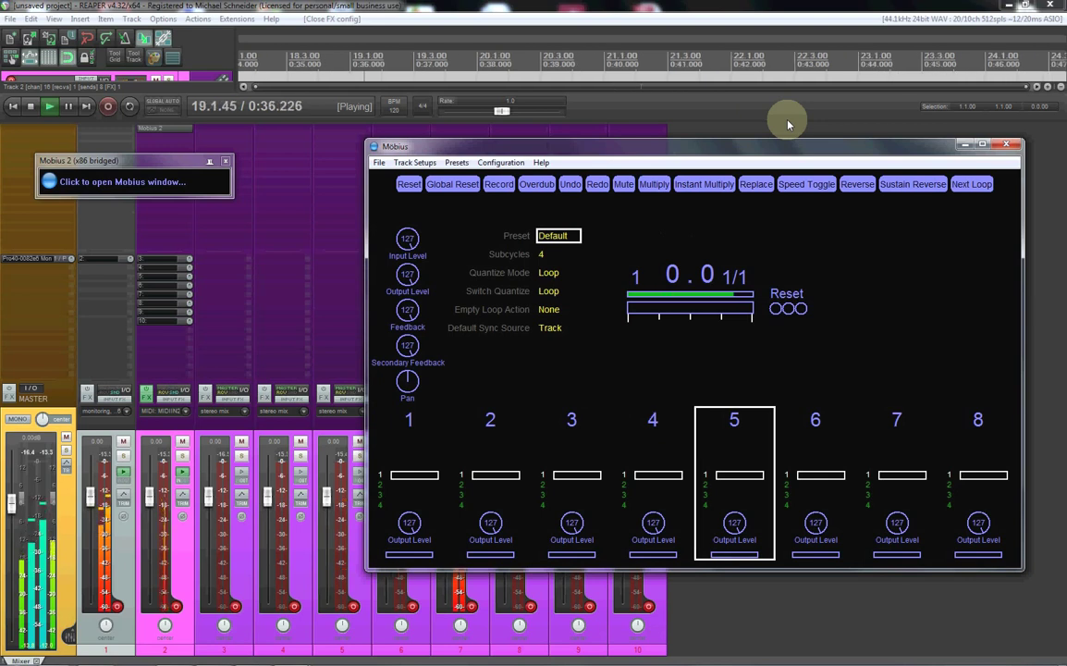
key("6")
key("7")
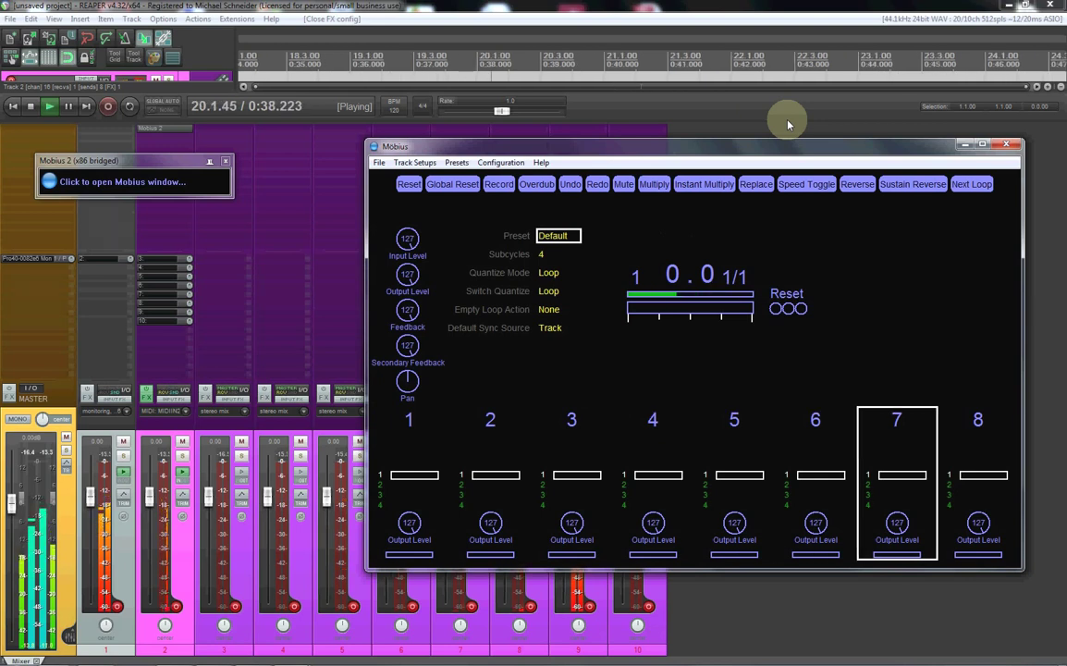
key("8")
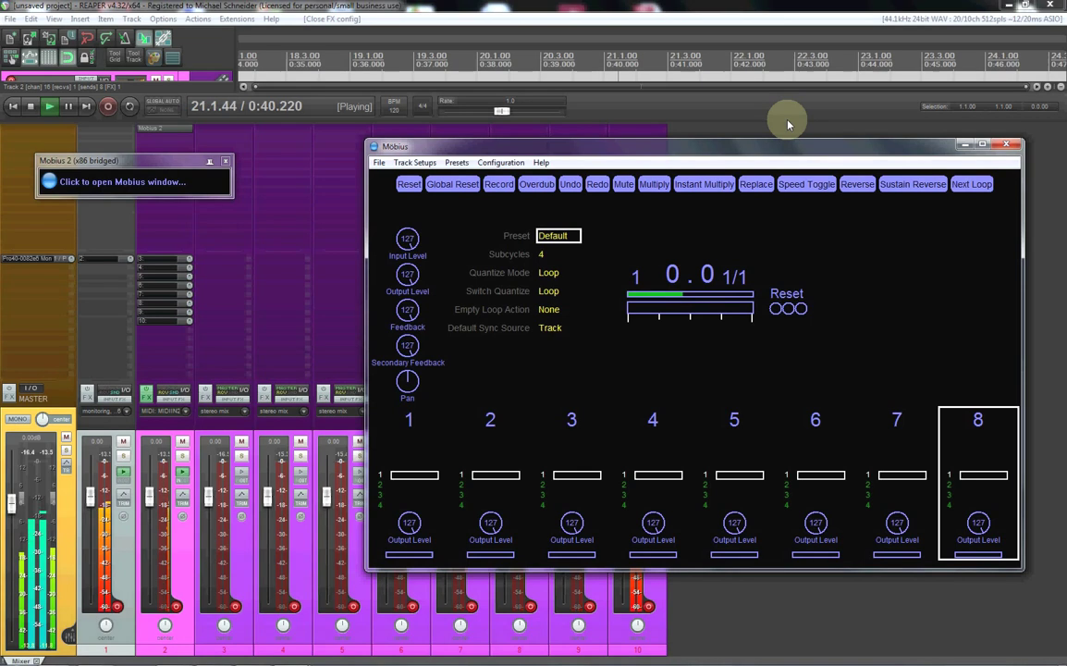
left_click(30, 106)
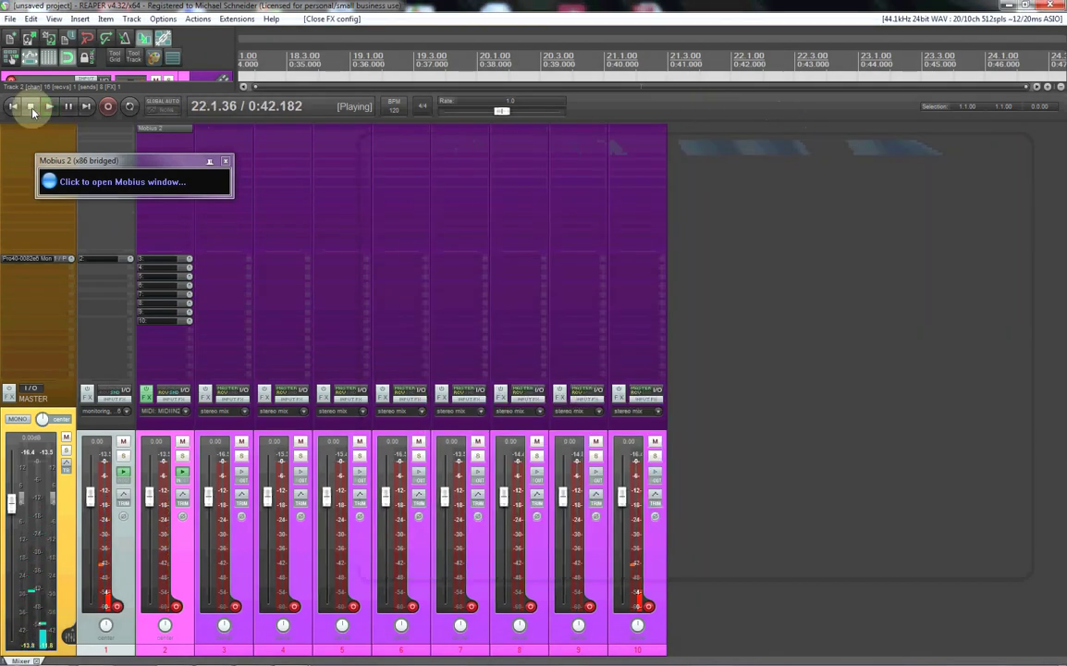
Deselect all tracks and close the 'Mobius 2 (x86 bridged)' window.
left_click(970, 350)
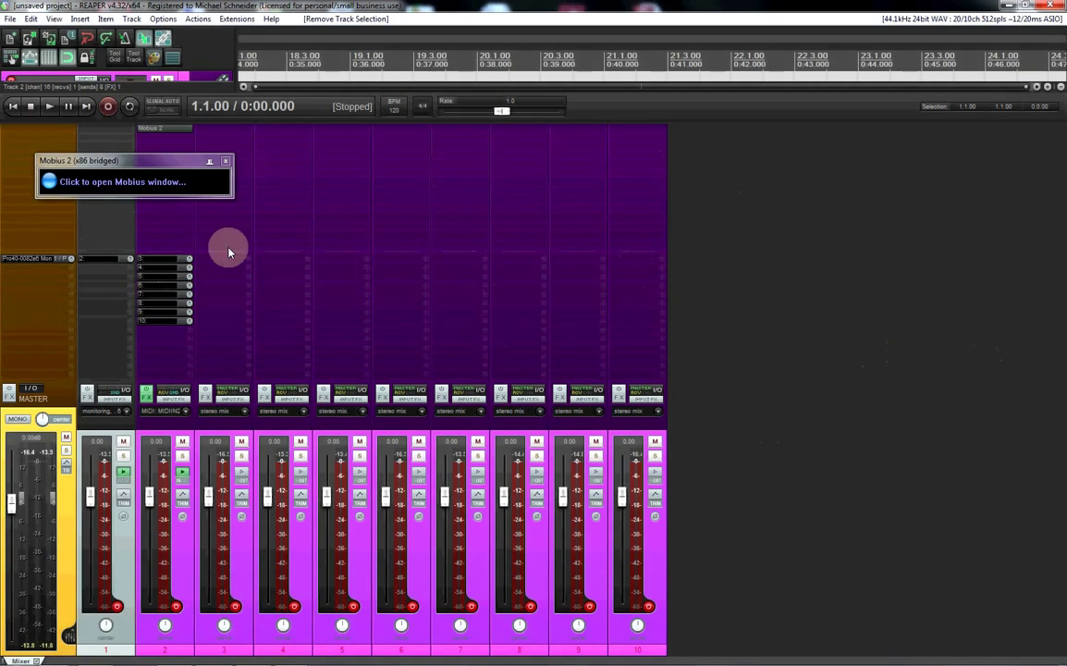
left_click(226, 160)
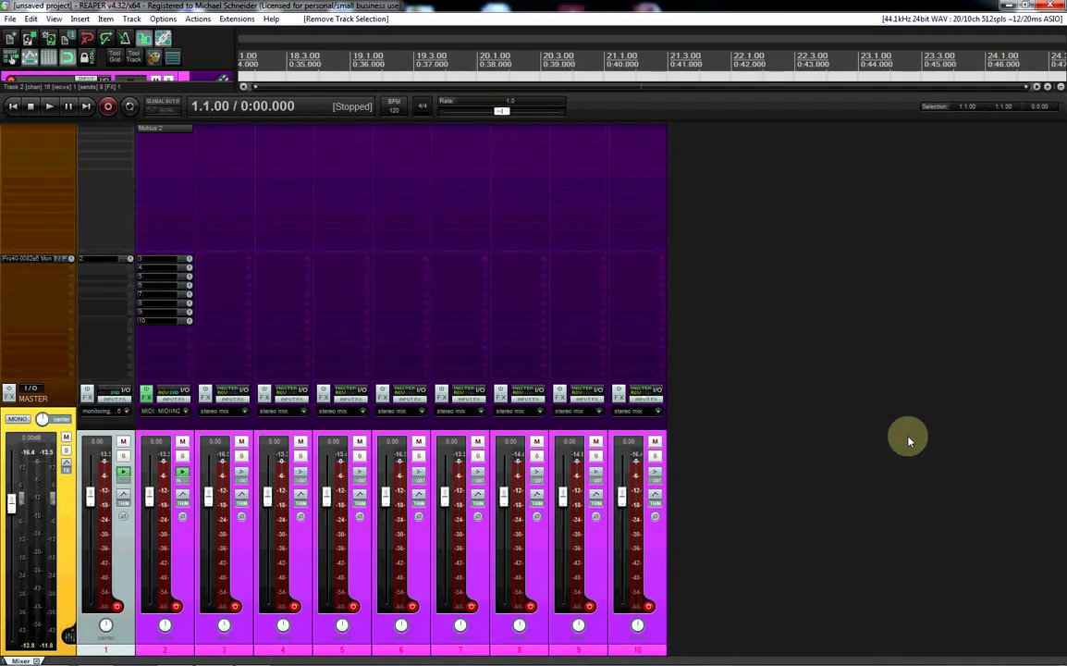
Make track 3 a folder over the return tracks below, return to the mixer, and stop recording.
key("ctrl+m")
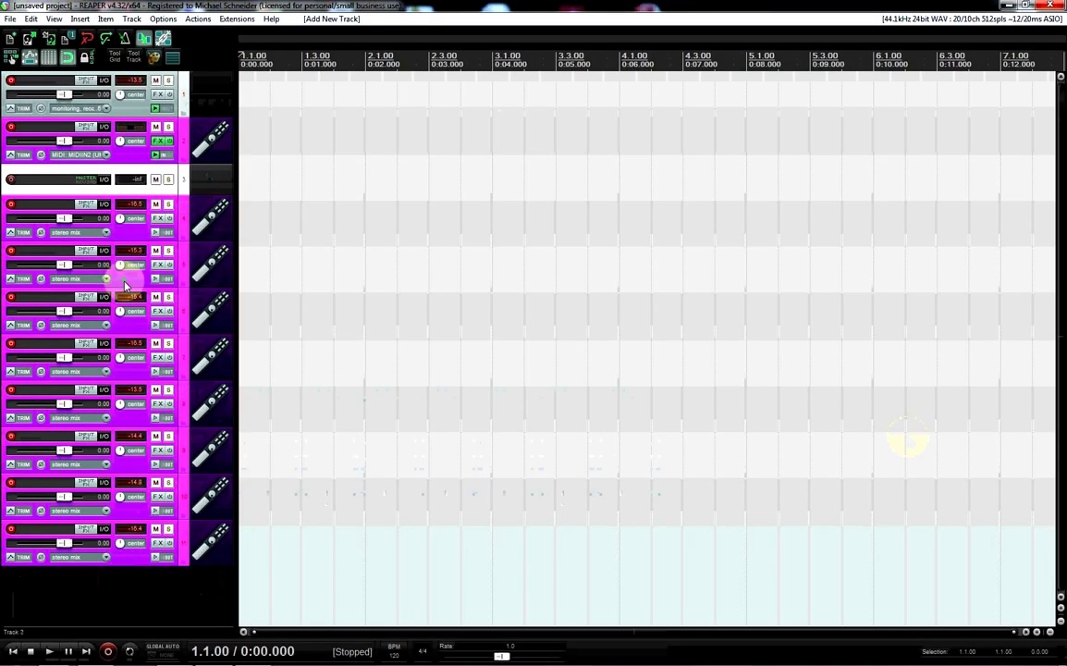
left_click(184, 192)
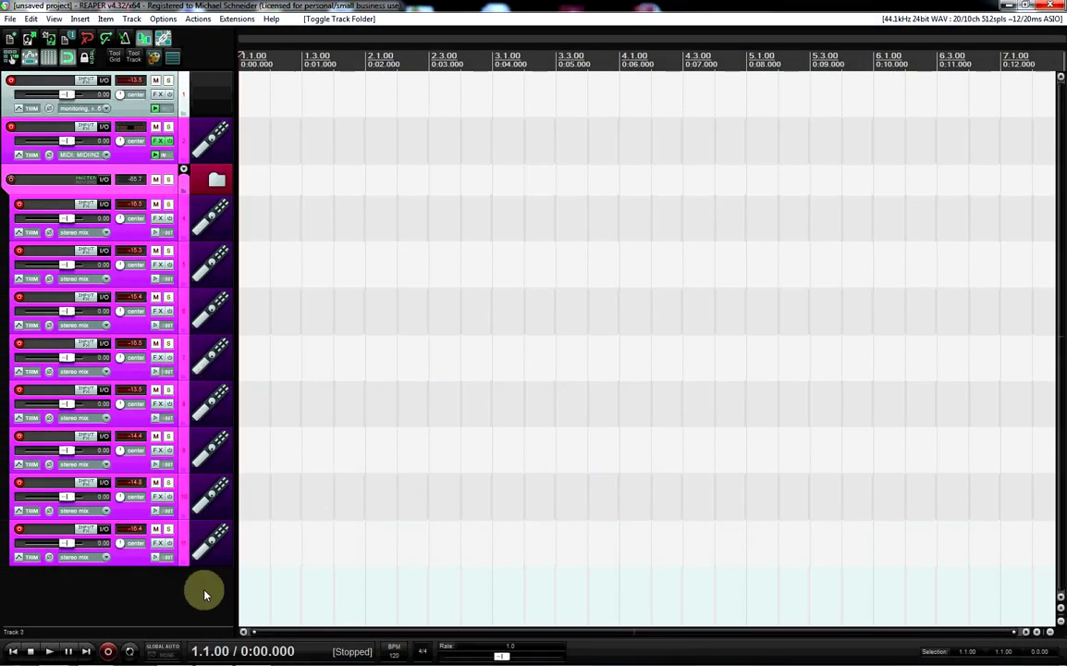
key("ctrl+m")
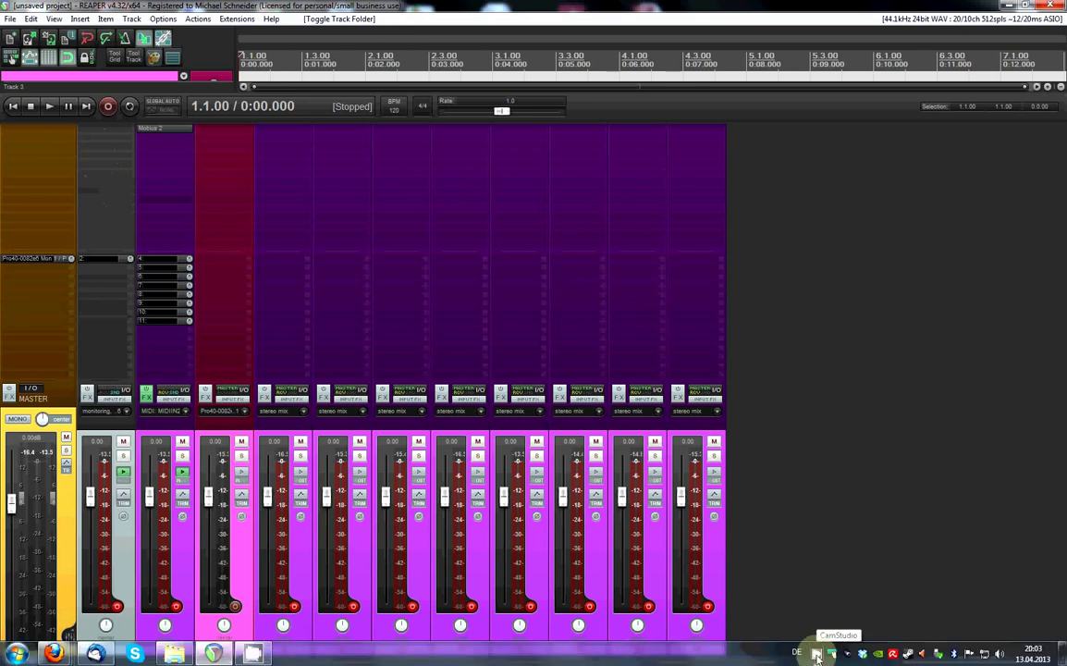
right_click(818, 655)
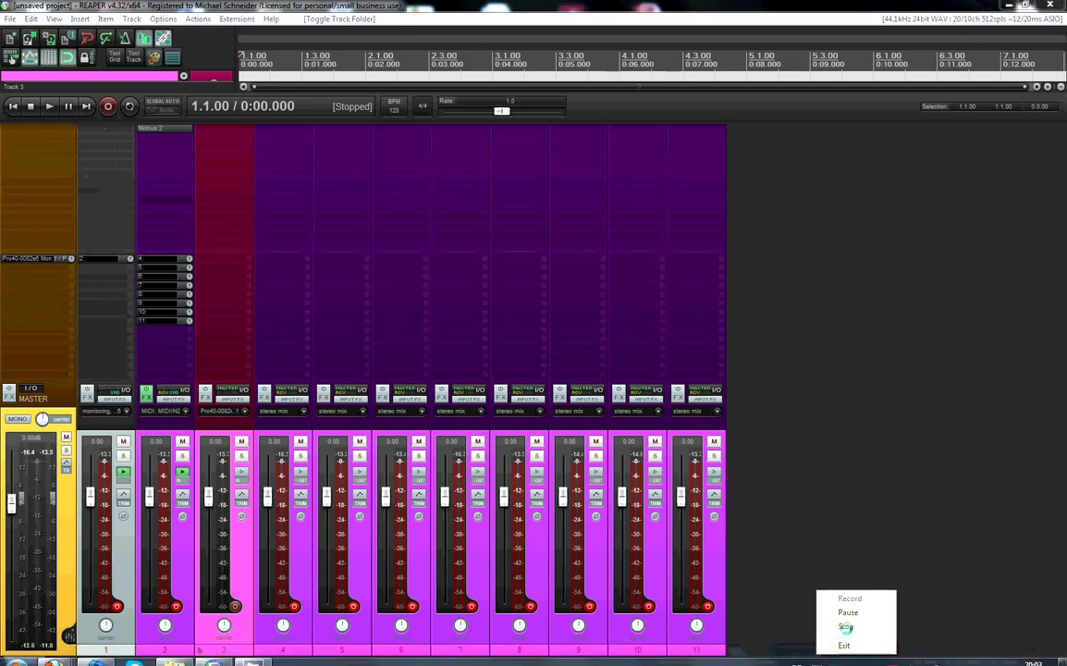
left_click(845, 627)
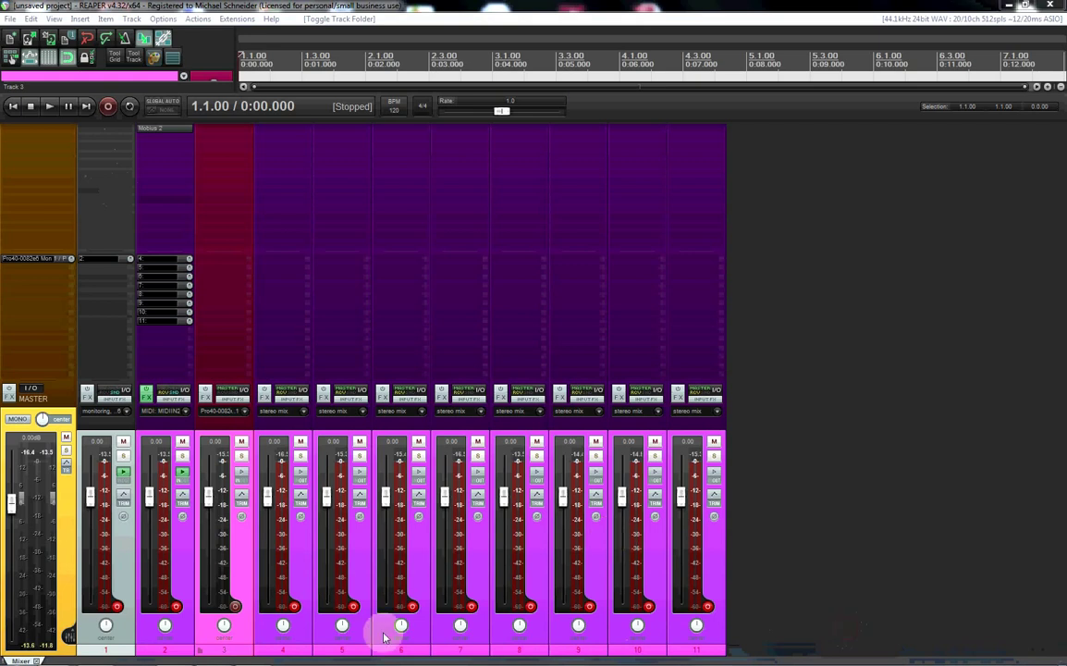